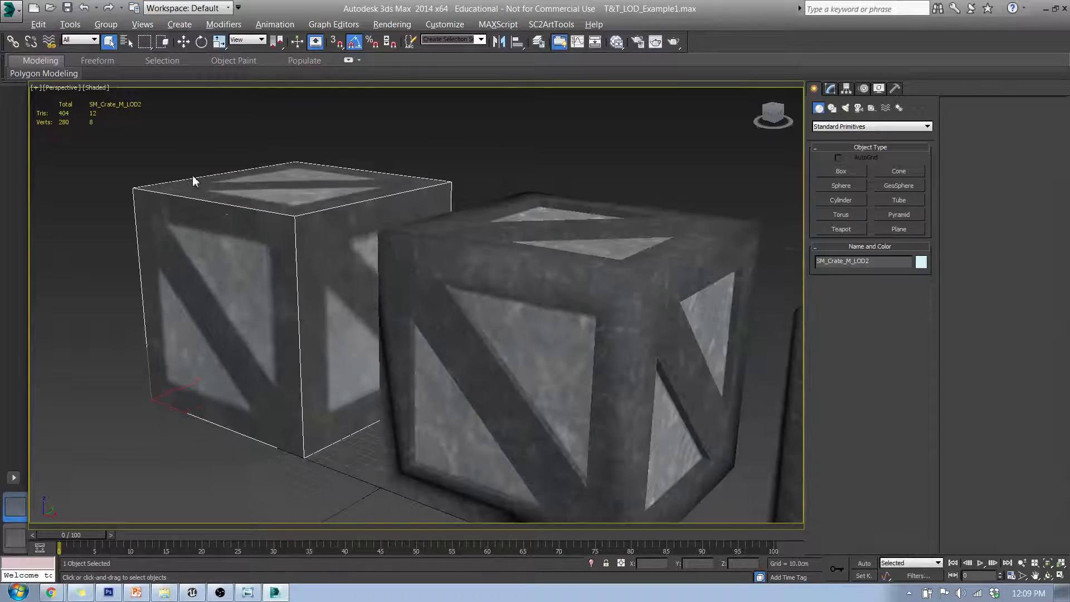
Orbit around the three crates and select the LOD2 and LOD0 crates to inspect them
middle_drag(319, 275, 162, 211)
click(669, 293)
middle_drag(669, 292, 502, 255)
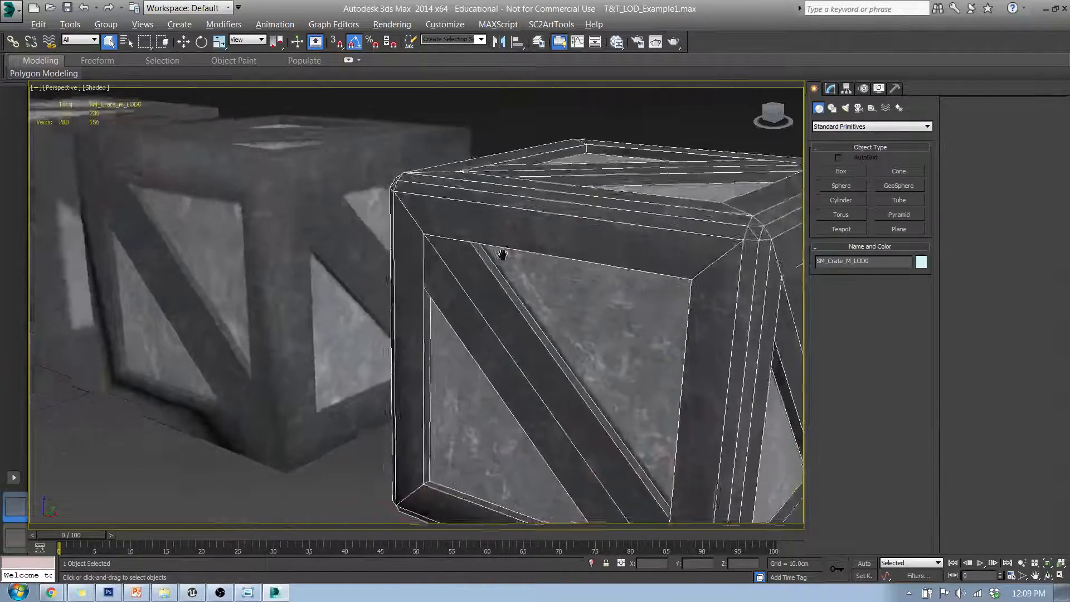
scroll(503, 256, down, 3)
middle_drag(406, 310, 432, 323)
click(160, 238)
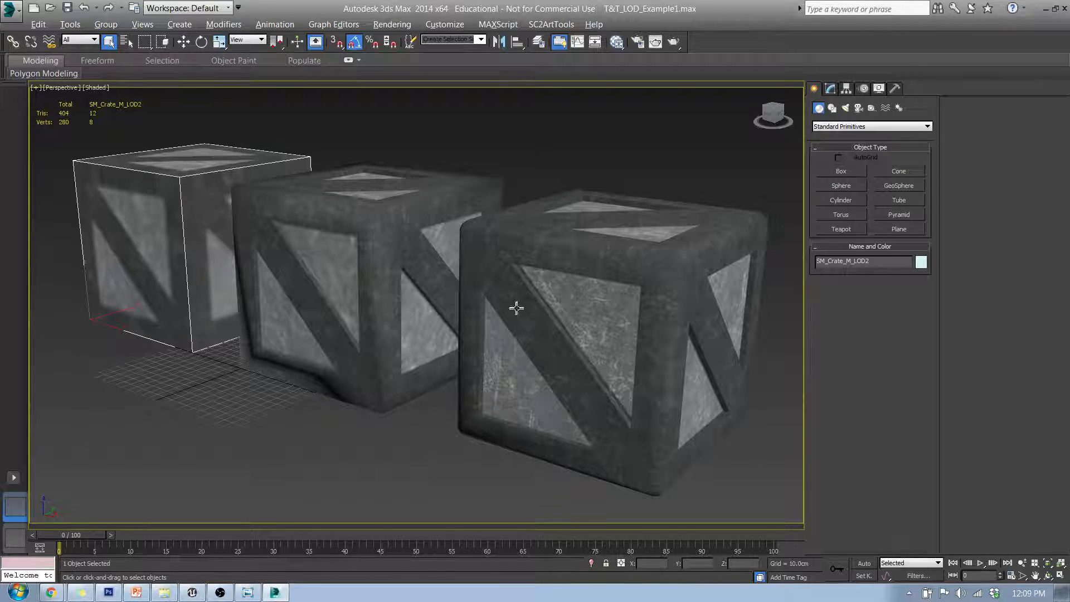
click(487, 278)
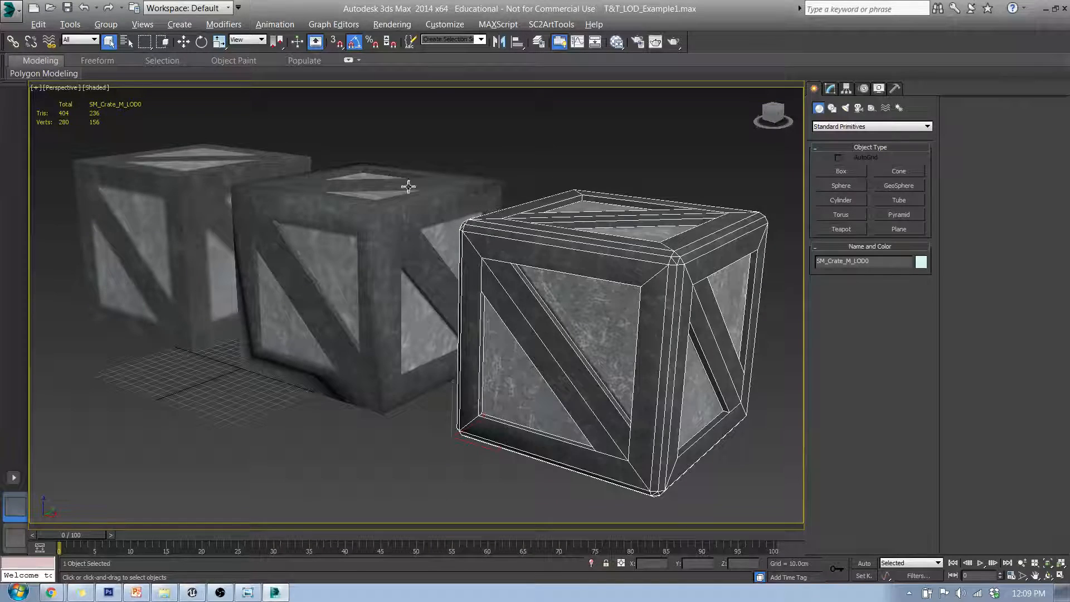
click(177, 182)
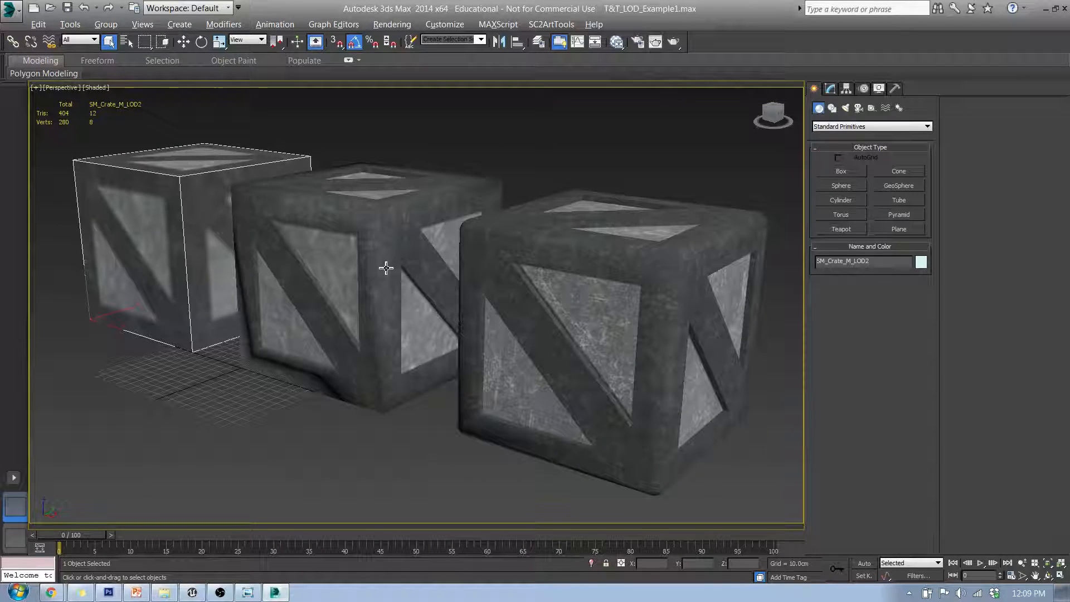
Switch to front view, then orbit, pan and zoom in perspective to examine the crate meshes up close
key(f)
scroll(423, 279, down, 6)
scroll(521, 306, down, 5)
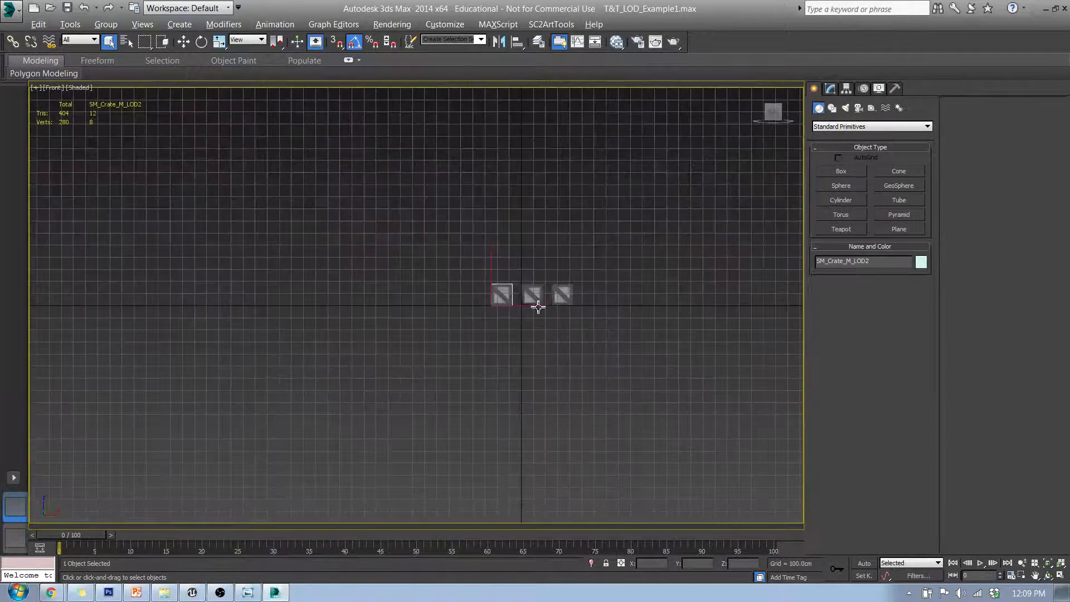
click(488, 329)
mouse_move(488, 328)
alt+middle_down()
mouse_move(500, 339)
mouse_move(491, 369)
mouse_move(488, 328)
alt+middle_up()
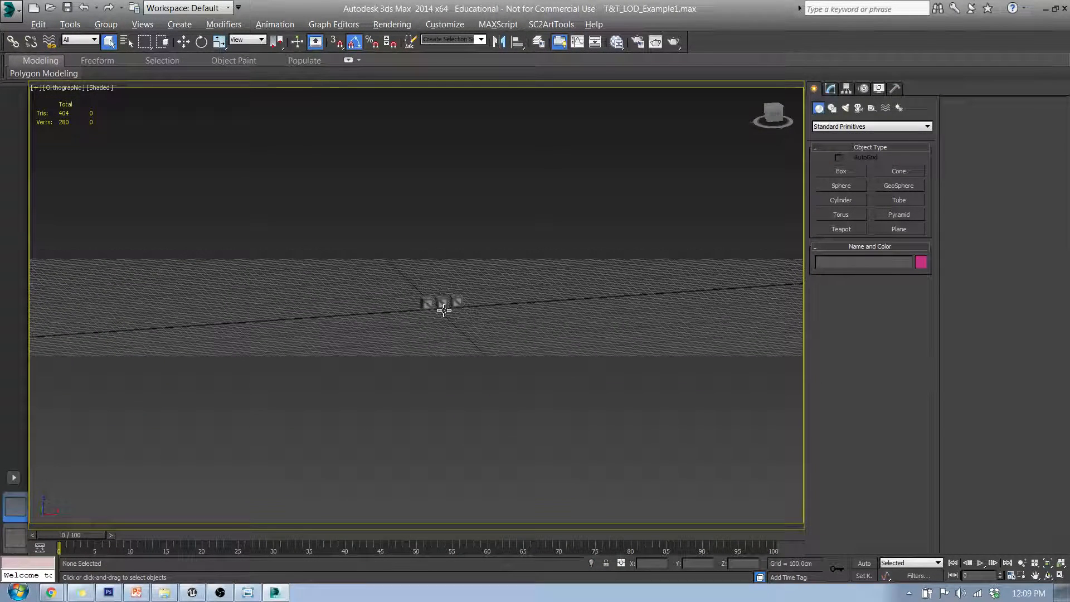
alt+middle_drag(443, 311, 429, 286)
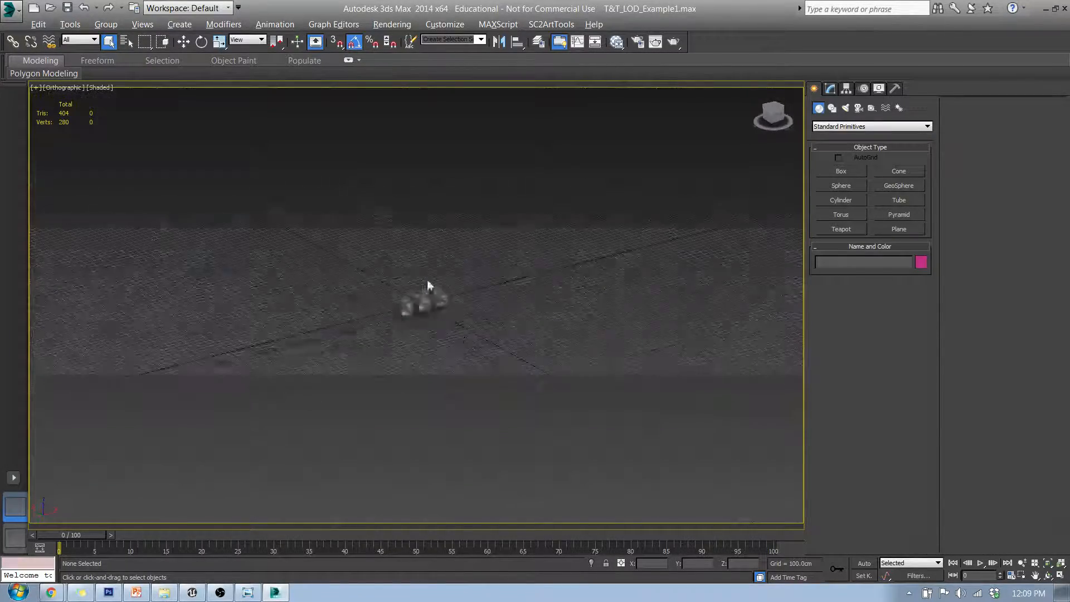
scroll(429, 286, up, 10)
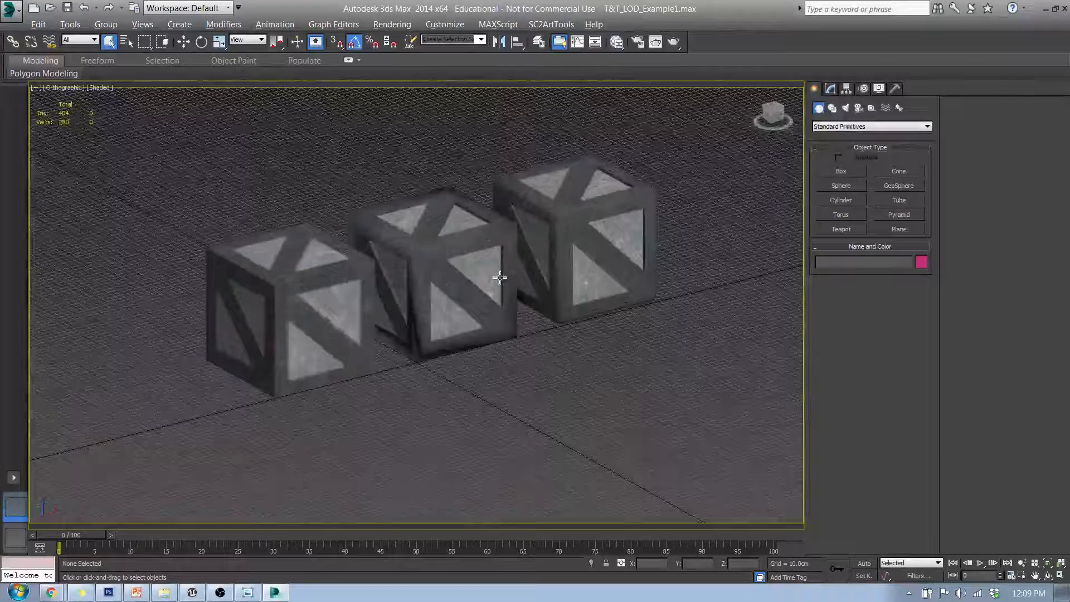
key(p)
alt+middle_drag(497, 276, 342, 285)
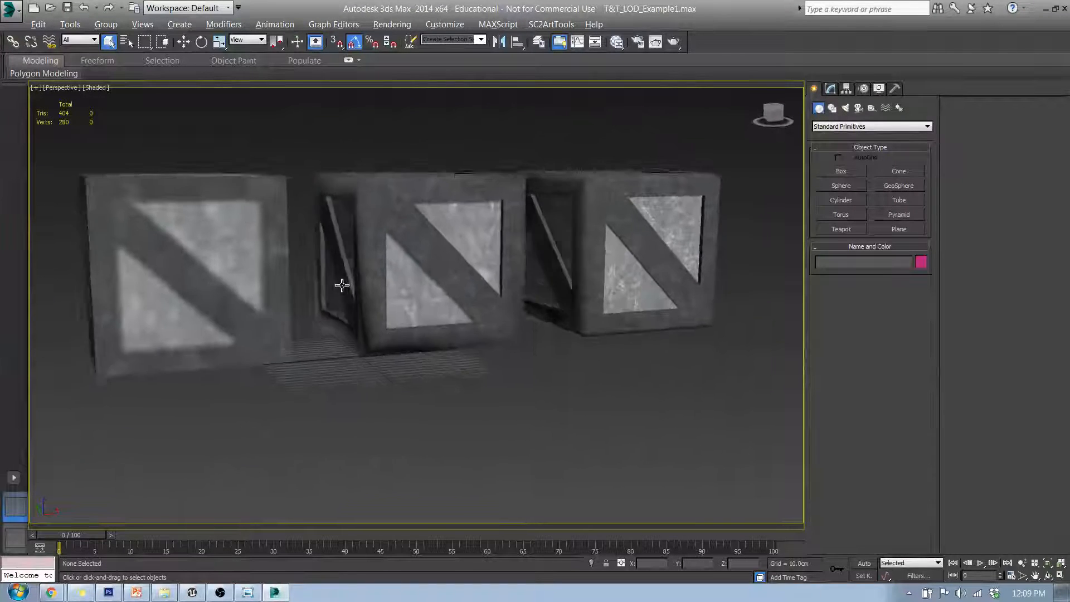
scroll(409, 340, down, 5)
scroll(416, 365, up, 8)
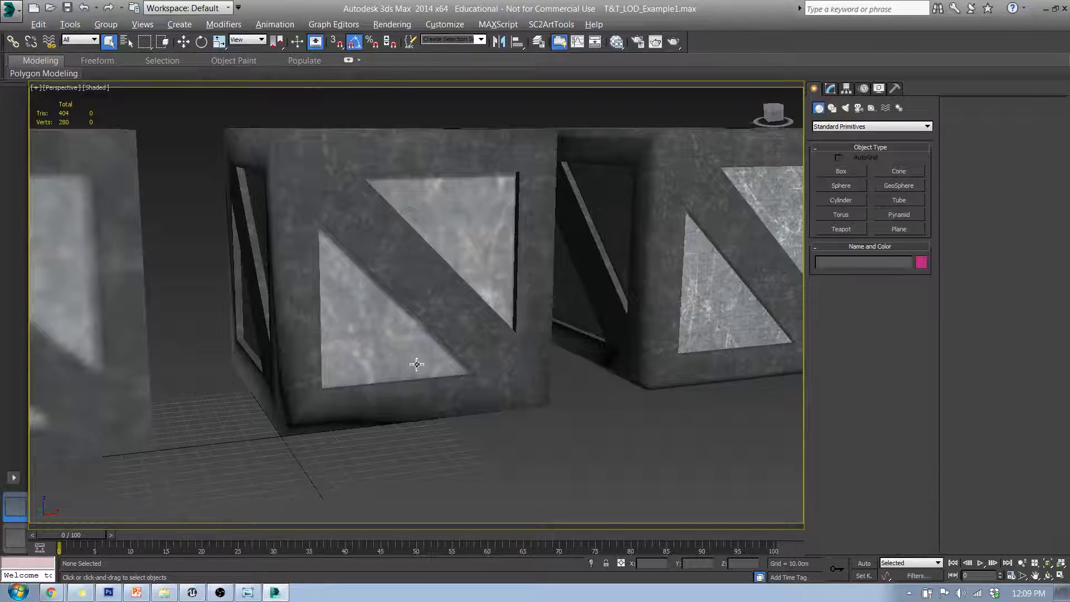
alt+middle_drag(416, 365, 470, 356)
scroll(470, 356, up, 4)
middle_drag(299, 343, 514, 353)
scroll(466, 383, up, 6)
scroll(608, 357, down, 4)
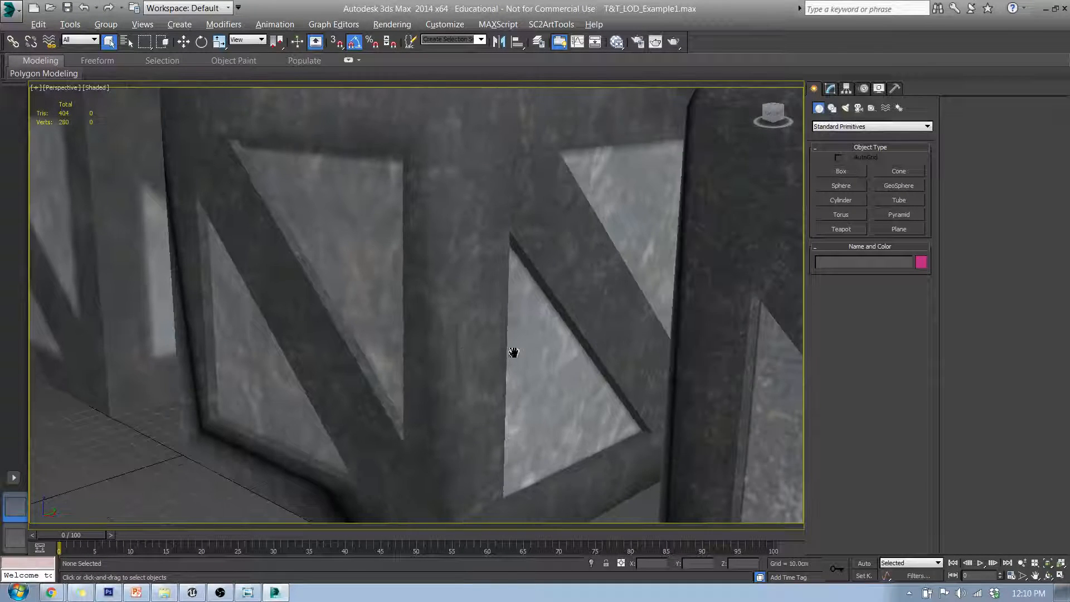
middle_drag(613, 312, 280, 236)
scroll(480, 310, down, 8)
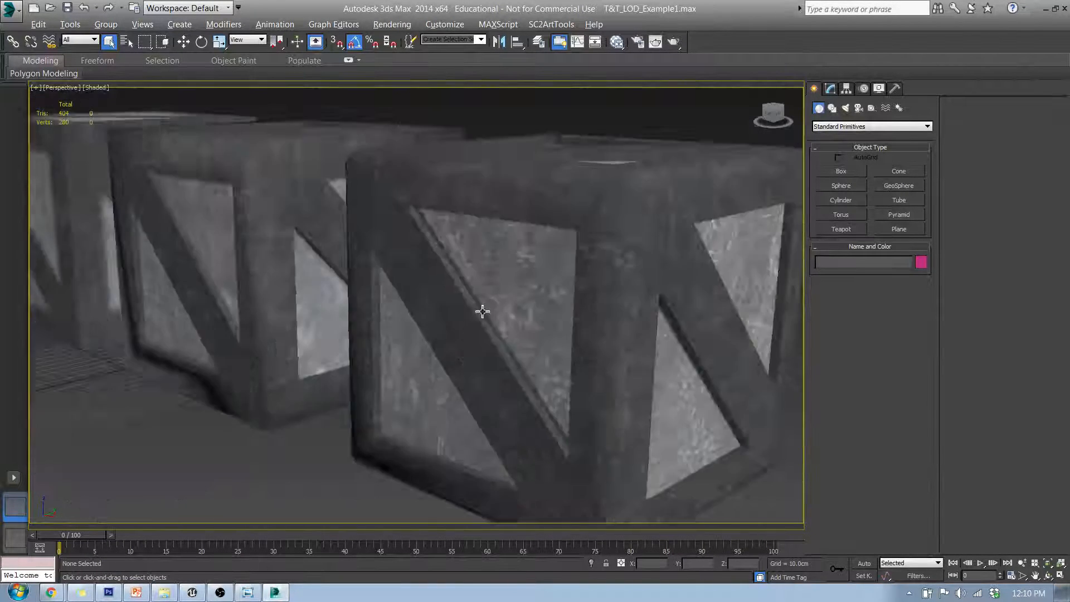
middle_drag(545, 338, 518, 354)
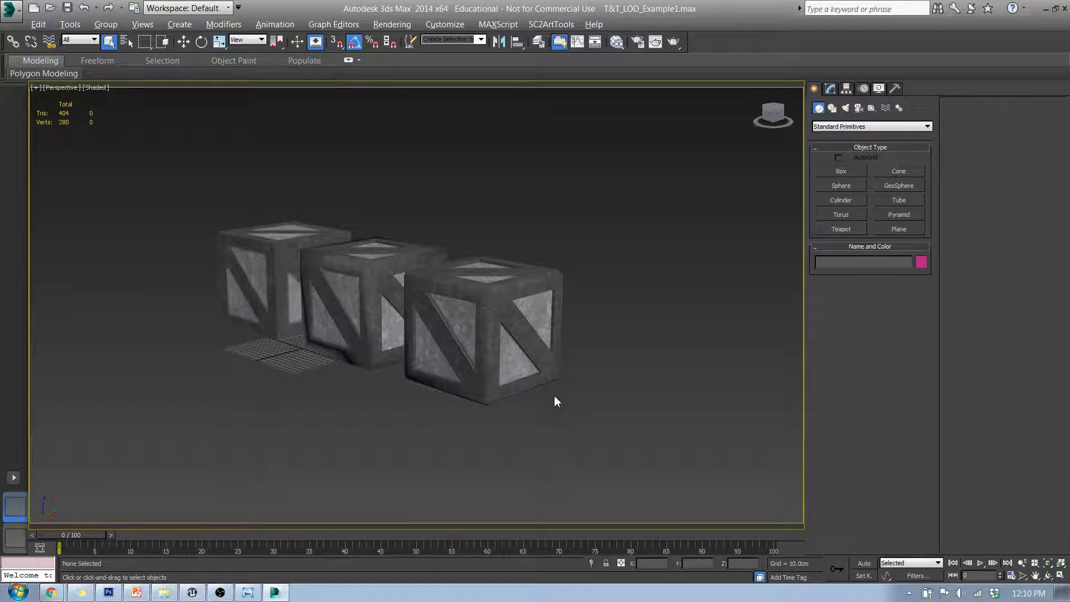
click(526, 354)
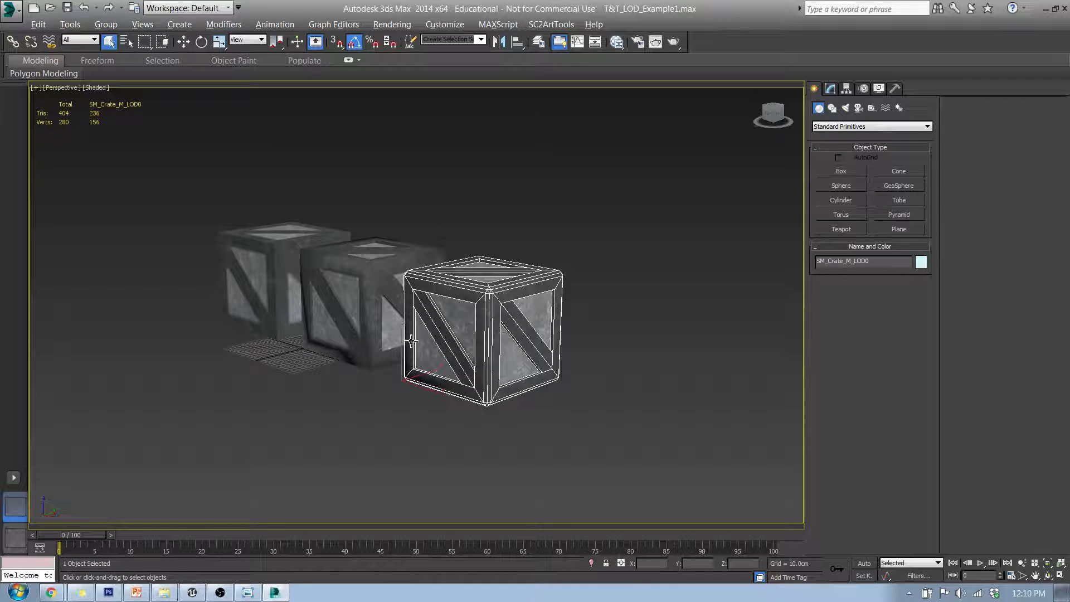
Select each of the three crates in turn to compare their LOD meshes
click(369, 305)
click(275, 295)
alt+middle_drag(227, 332, 279, 382)
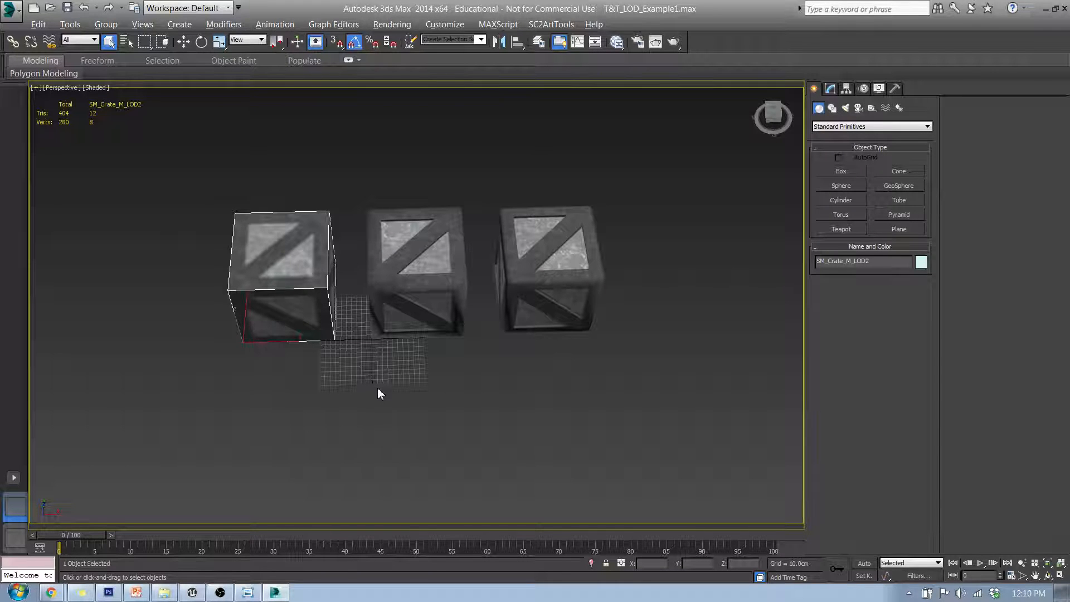
click(406, 250)
click(526, 245)
click(428, 246)
click(303, 248)
click(544, 279)
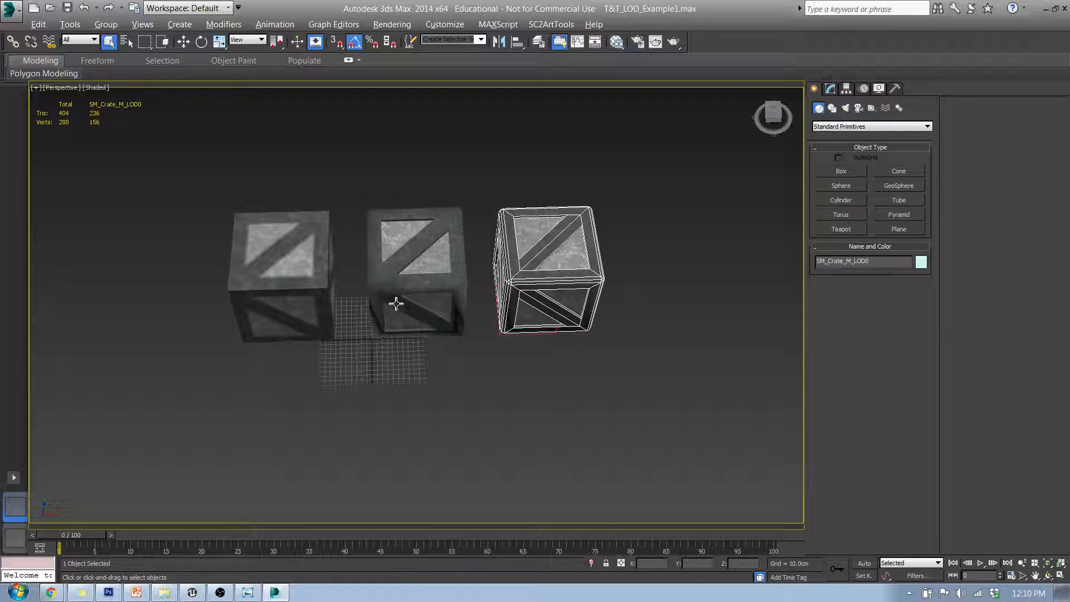
click(415, 274)
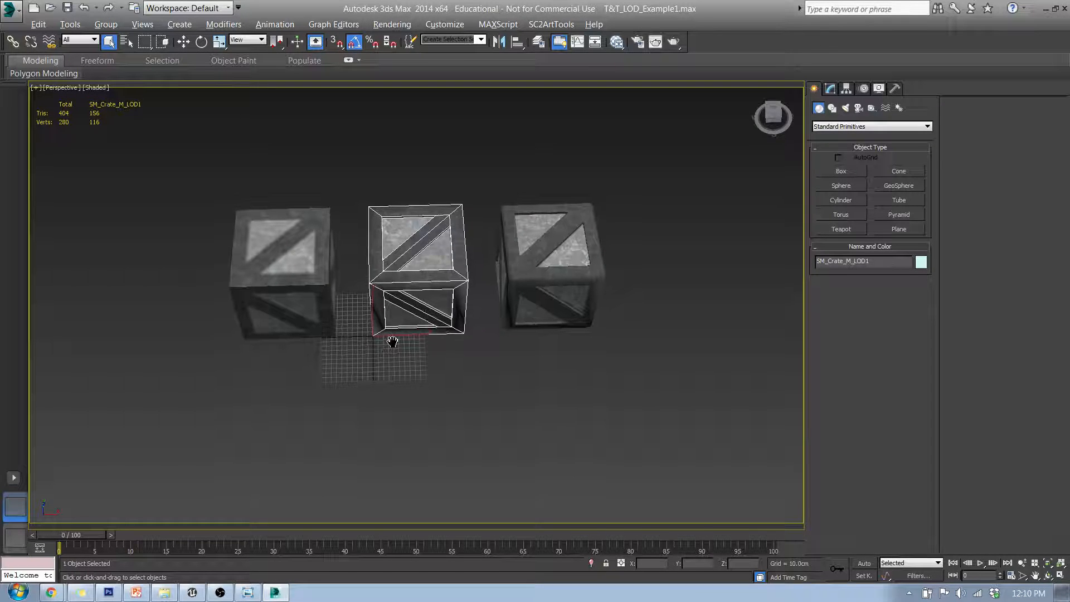
scroll(392, 337, up, 4)
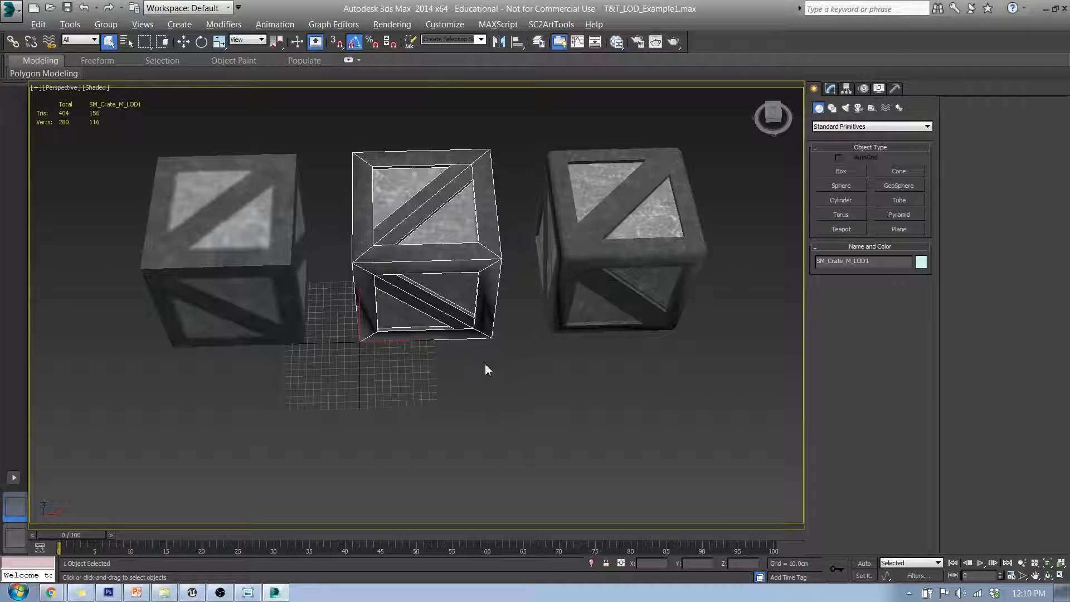
Switch to the Move tool and inspect the LOD1 and LOD0 crate positions from front and orthographic views
key(w)
alt+middle_drag(385, 351, 431, 344)
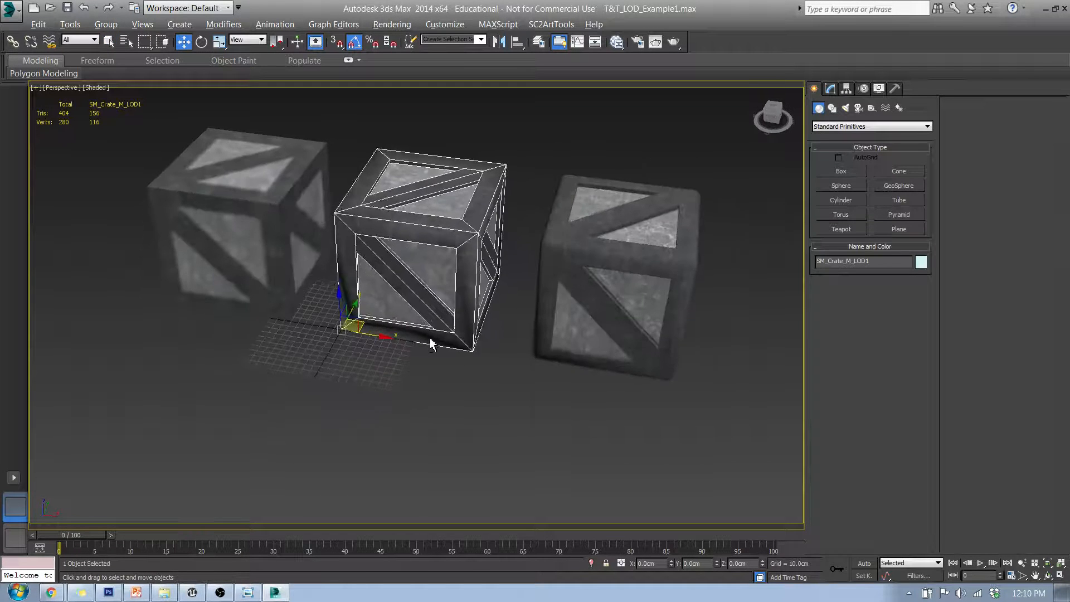
mouse_move(356, 333)
middle_down()
mouse_move(337, 335)
mouse_move(364, 328)
middle_up()
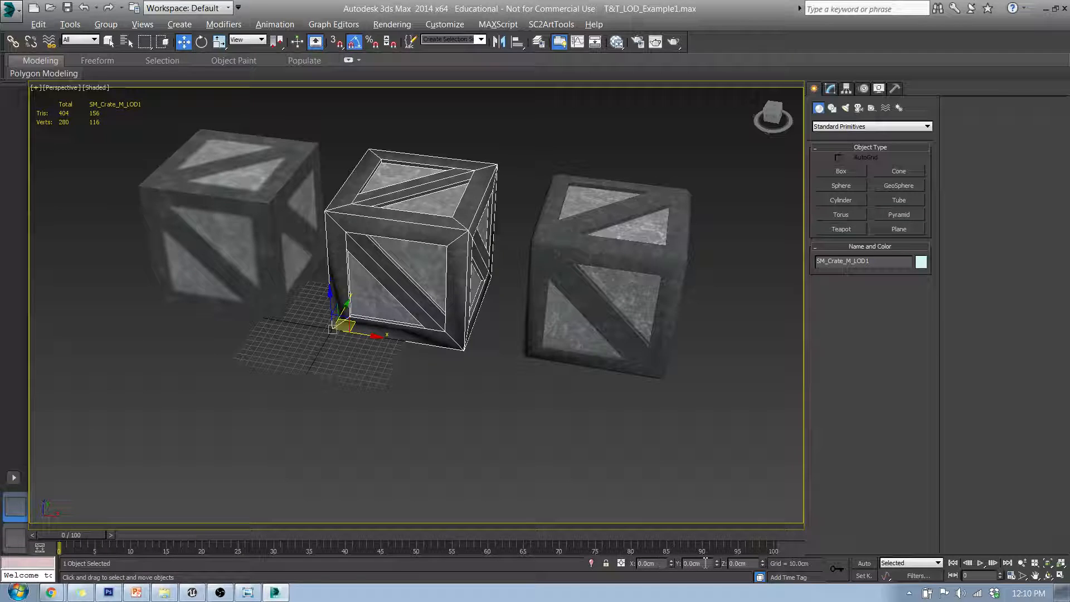
middle_drag(405, 411, 413, 432)
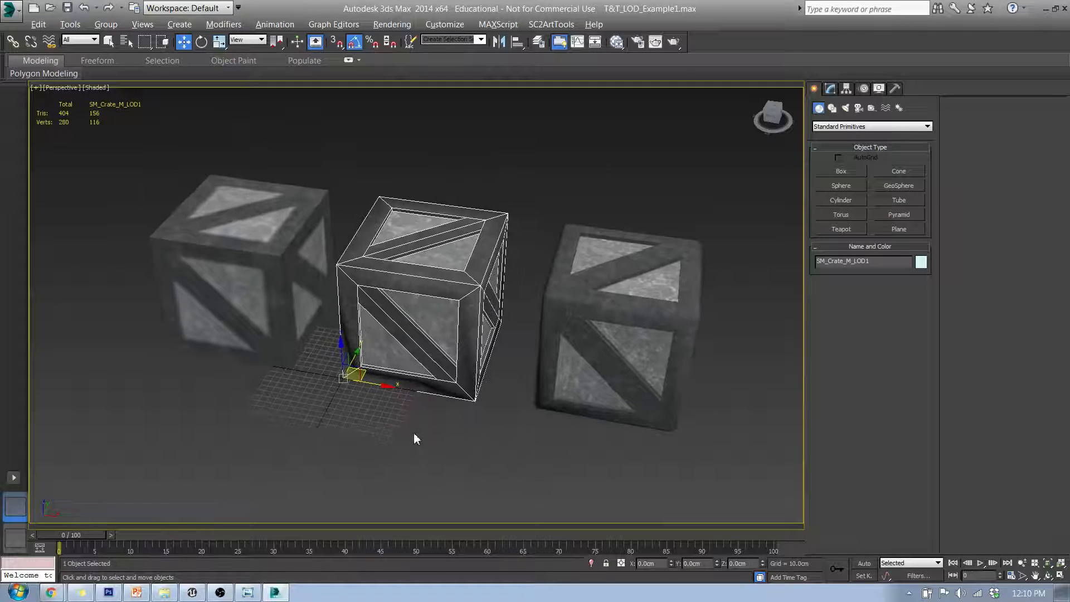
key(f)
middle_drag(423, 304, 263, 298)
scroll(250, 301, up, 4)
scroll(337, 299, down, 4)
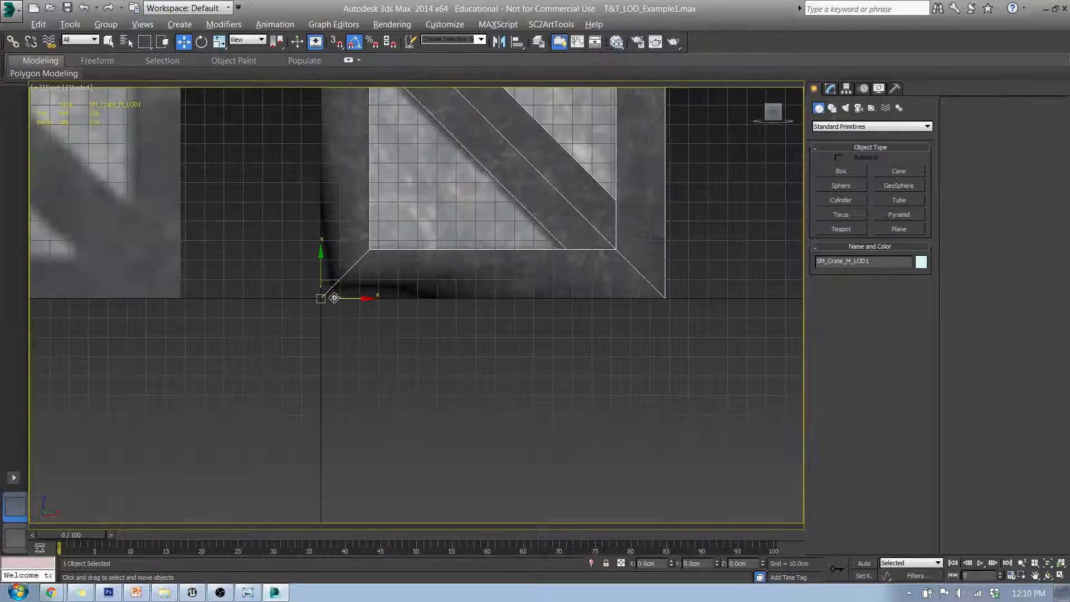
scroll(457, 269, down, 2)
middle_drag(458, 269, 227, 335)
click(462, 260)
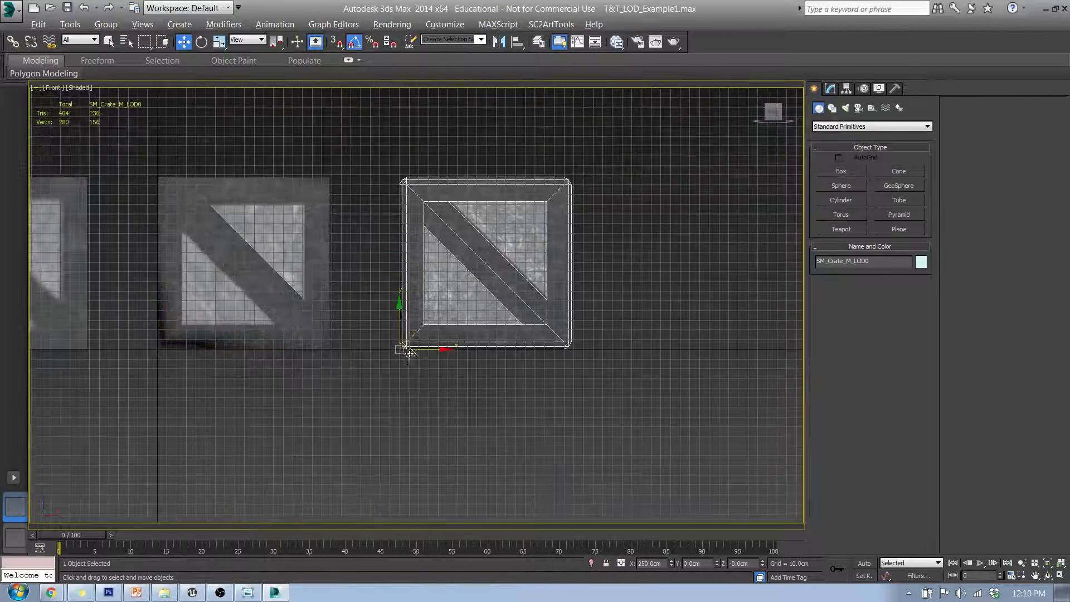
scroll(410, 352, up, 5)
scroll(373, 348, up, 4)
scroll(334, 296, down, 3)
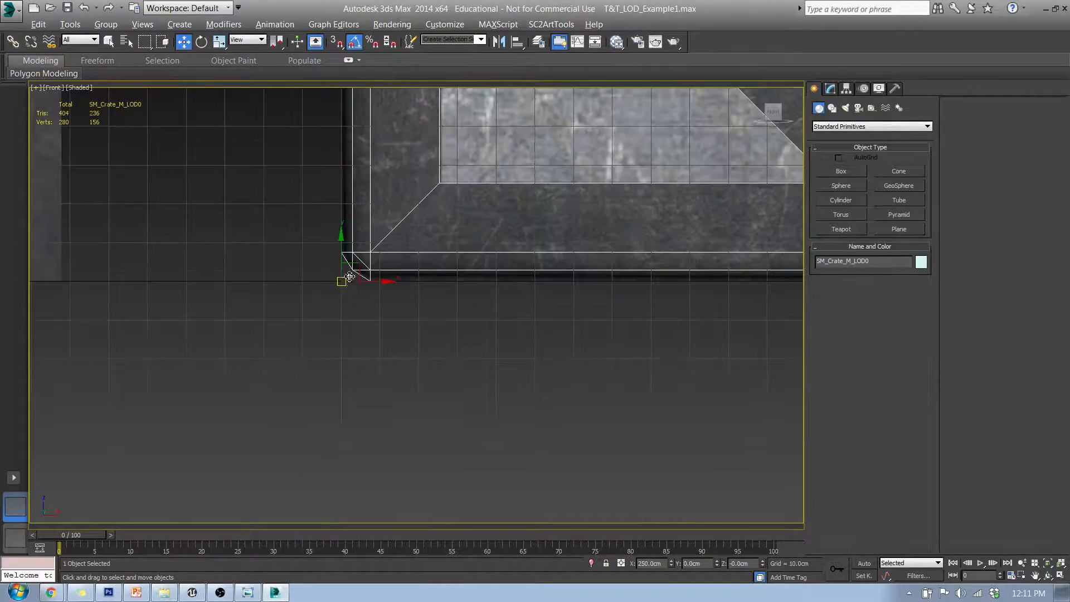
alt+middle_drag(346, 276, 483, 323)
middle_drag(352, 300, 475, 325)
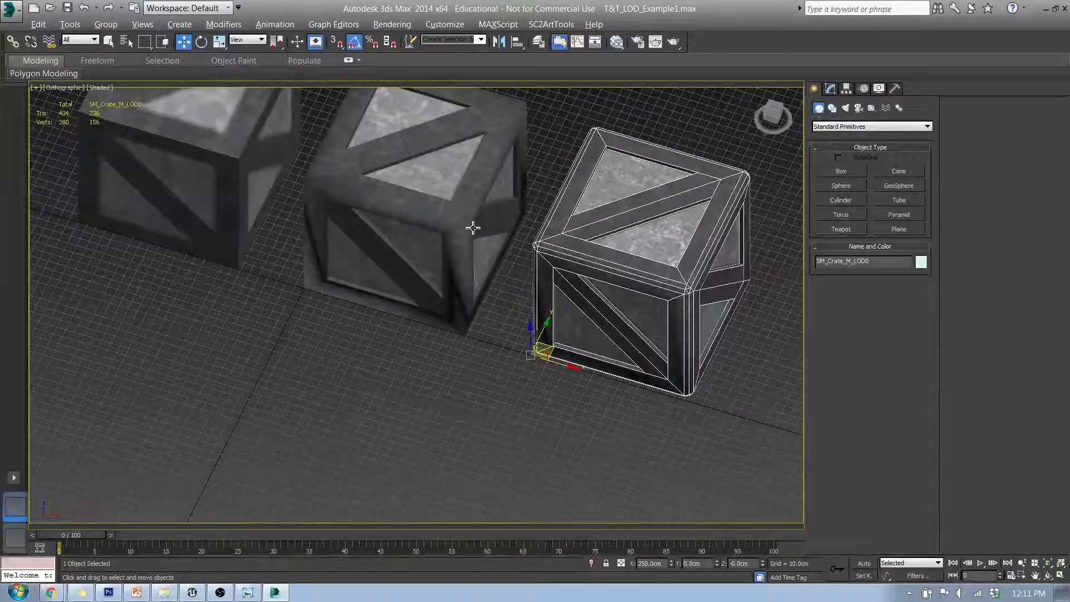
alt+middle_drag(373, 349, 407, 356)
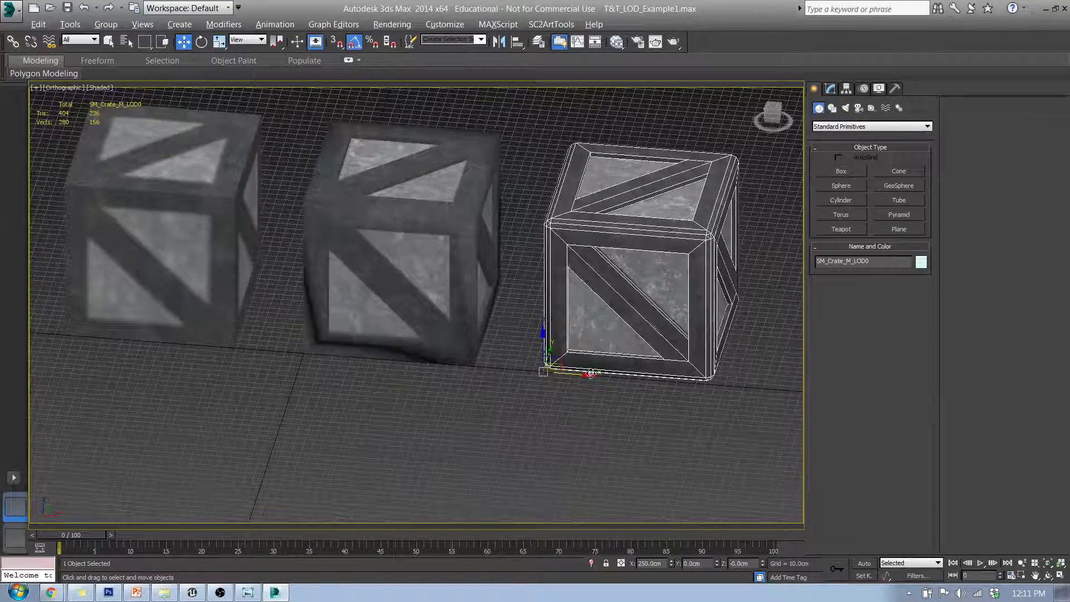
middle_drag(297, 349, 337, 381)
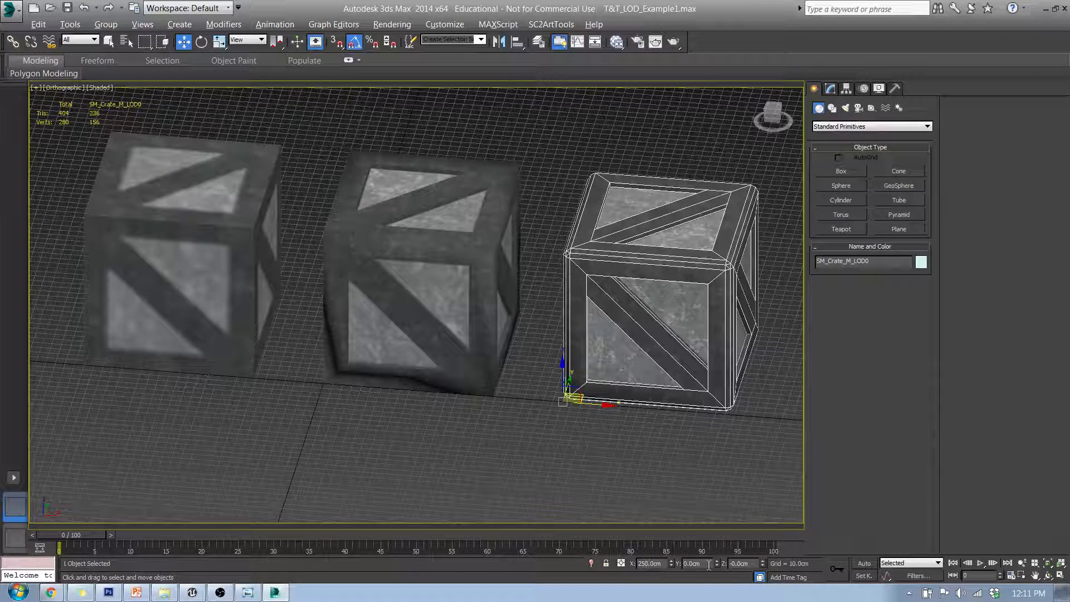
Select the LOD0 crate and reset its X position to 0 cm so it sits on the LOD1 crate
click(413, 298)
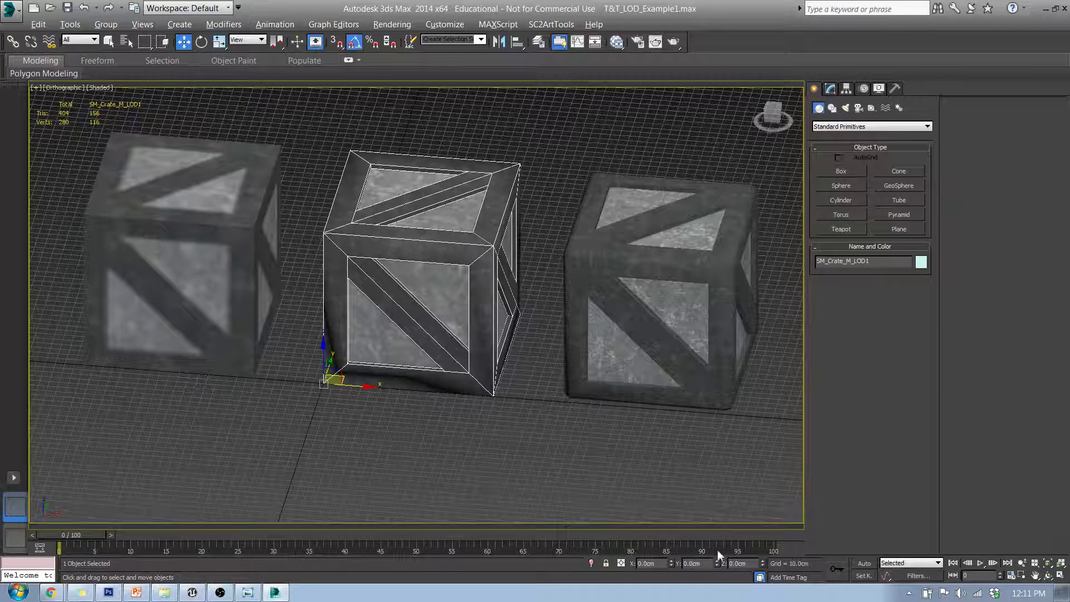
click(676, 364)
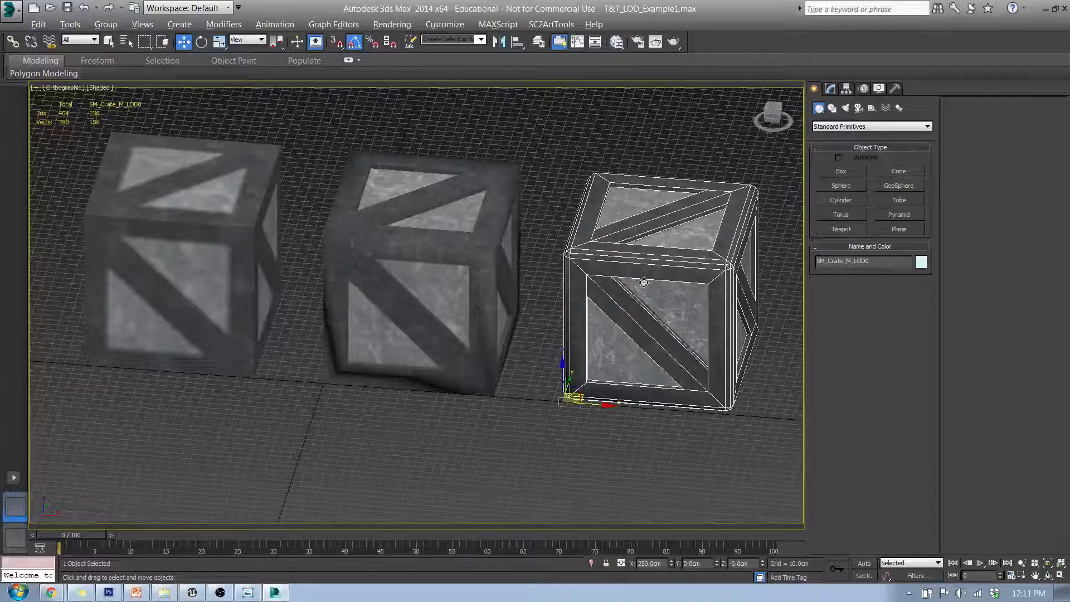
right_click(671, 563)
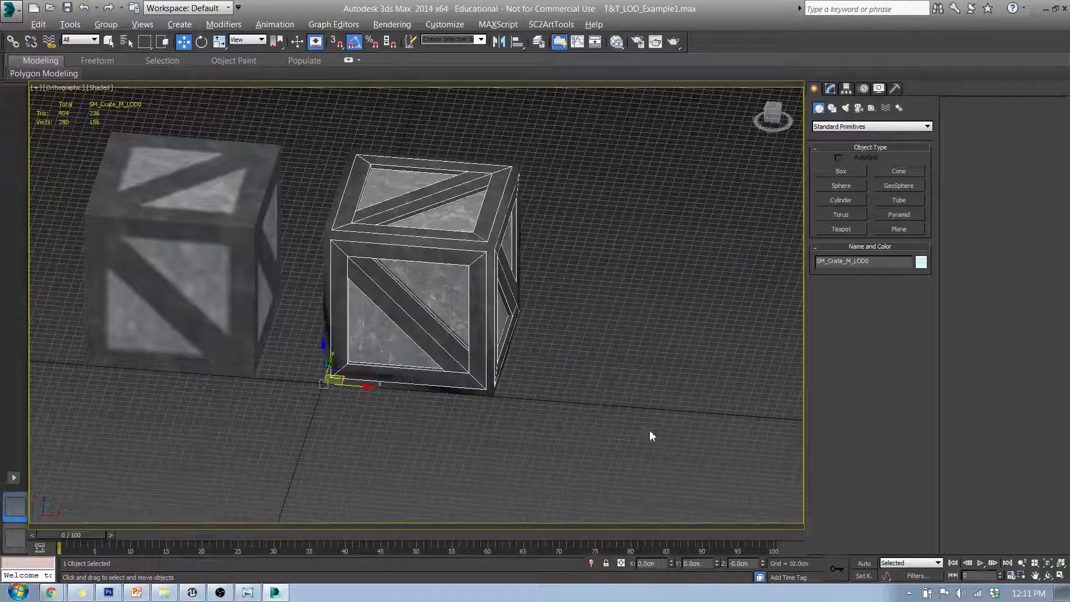
Orbit and zoom around the overlapping crates to examine how the LOD0 mesh aligns
middle_drag(414, 372, 481, 372)
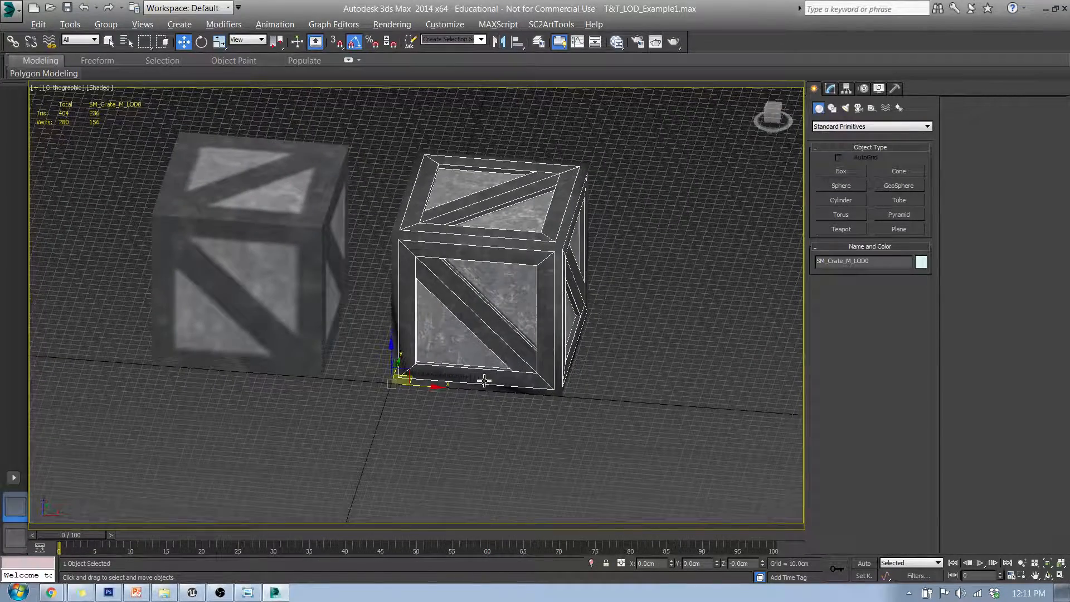
alt+middle_drag(469, 310, 508, 335)
scroll(482, 284, up, 5)
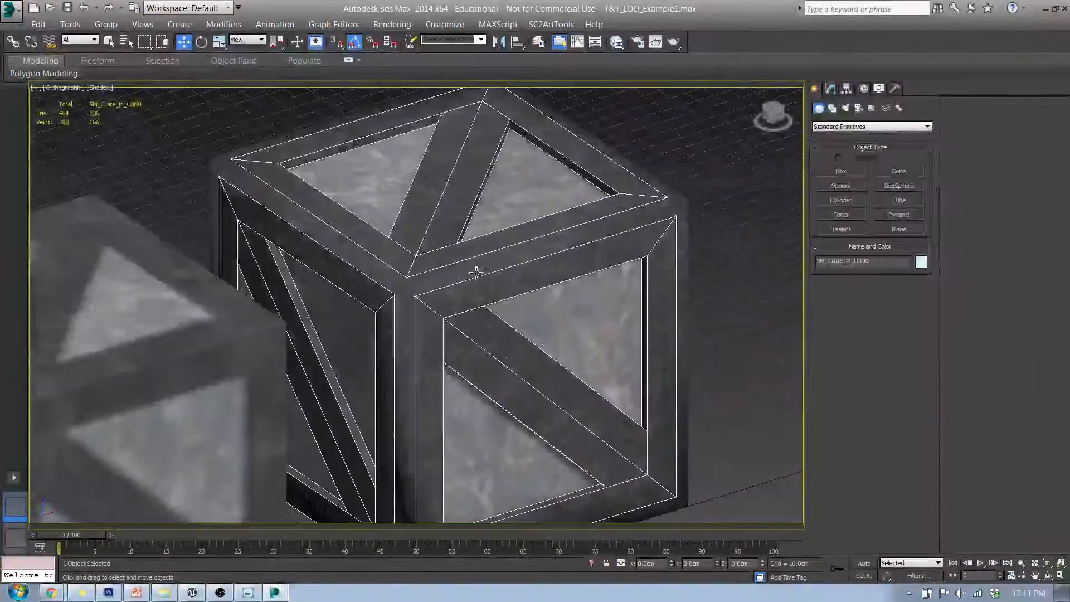
scroll(485, 297, down, 5)
alt+middle_drag(485, 297, 442, 303)
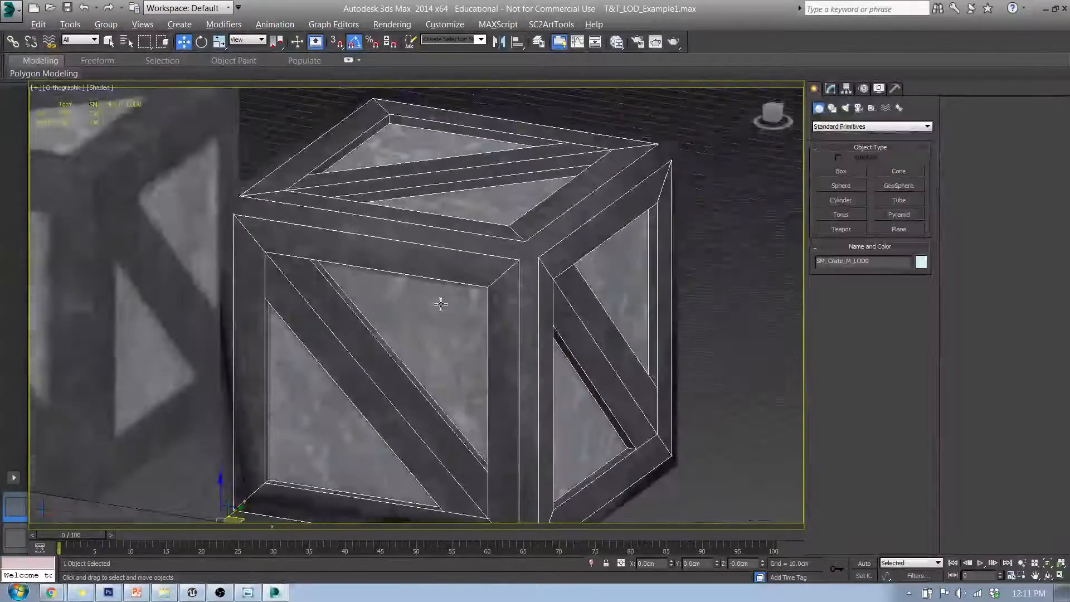
click(710, 223)
alt+middle_drag(528, 339, 562, 327)
scroll(562, 327, up, 5)
scroll(665, 267, down, 7)
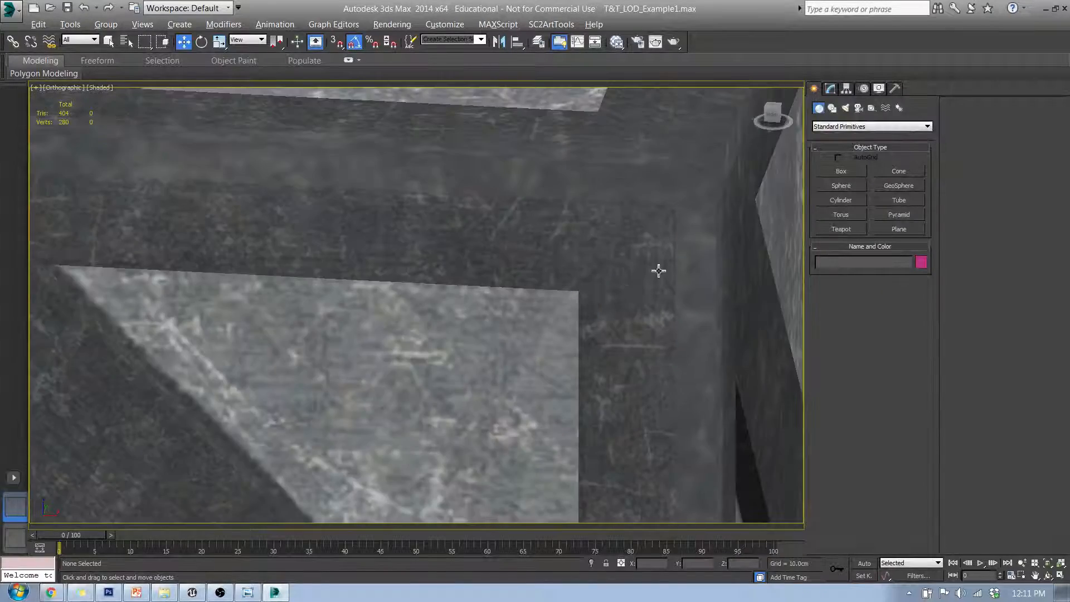
Select the LOD2 crate and reset its X position to 0 cm
alt+middle_drag(362, 311, 428, 334)
scroll(399, 304, down, 8)
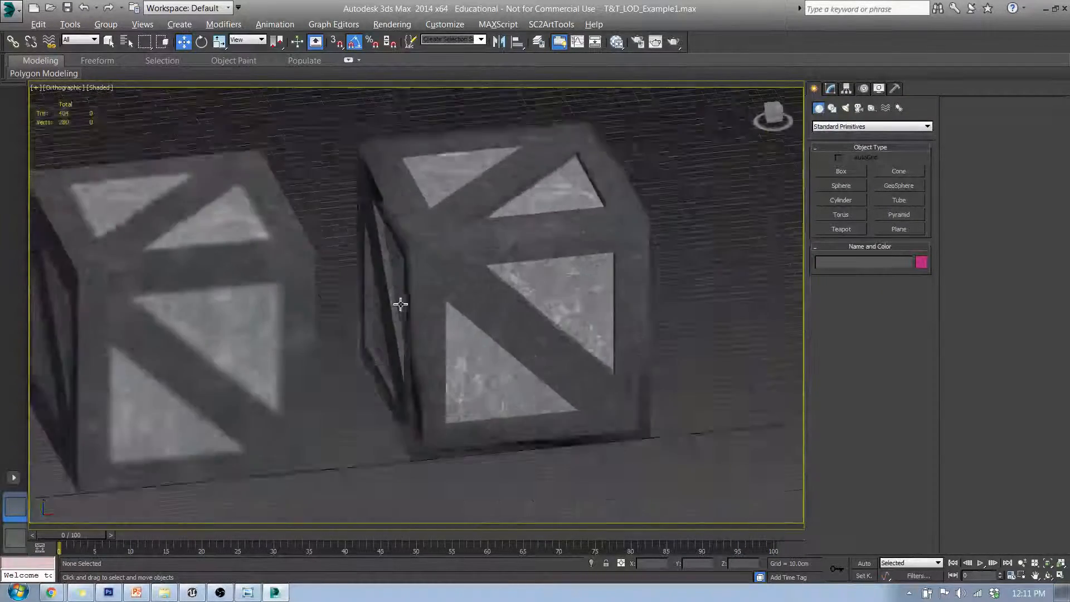
scroll(394, 317, up, 3)
click(256, 299)
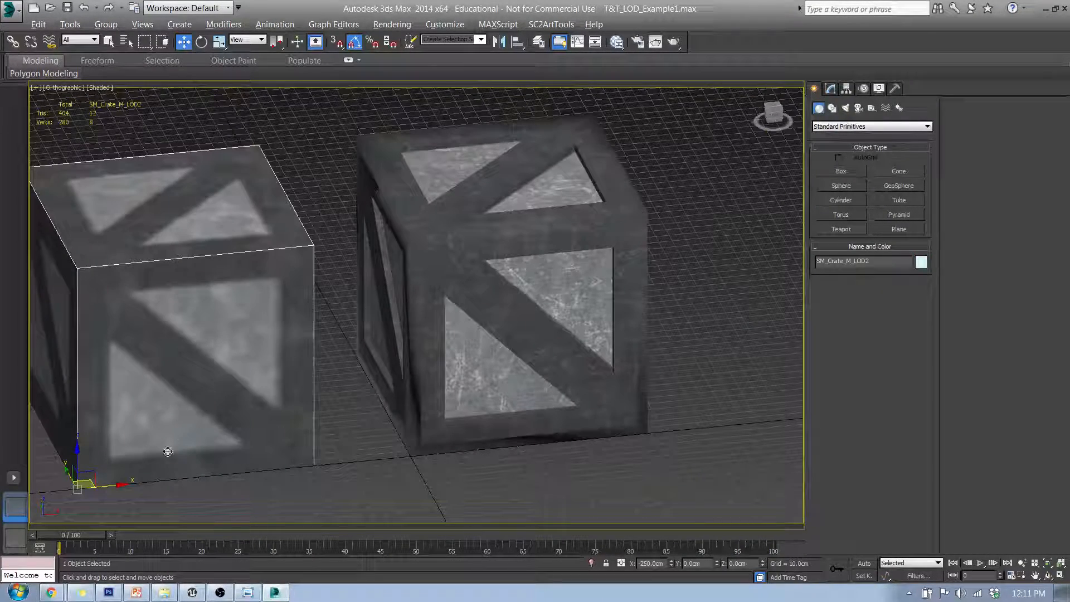
right_click(670, 564)
Switch to the perspective view and orbit and zoom around the crates to compare the aligned meshes
alt+middle_drag(474, 368, 596, 284)
scroll(497, 293, up, 3)
scroll(497, 294, up, 5)
alt+middle_drag(485, 309, 447, 300)
scroll(428, 286, down, 5)
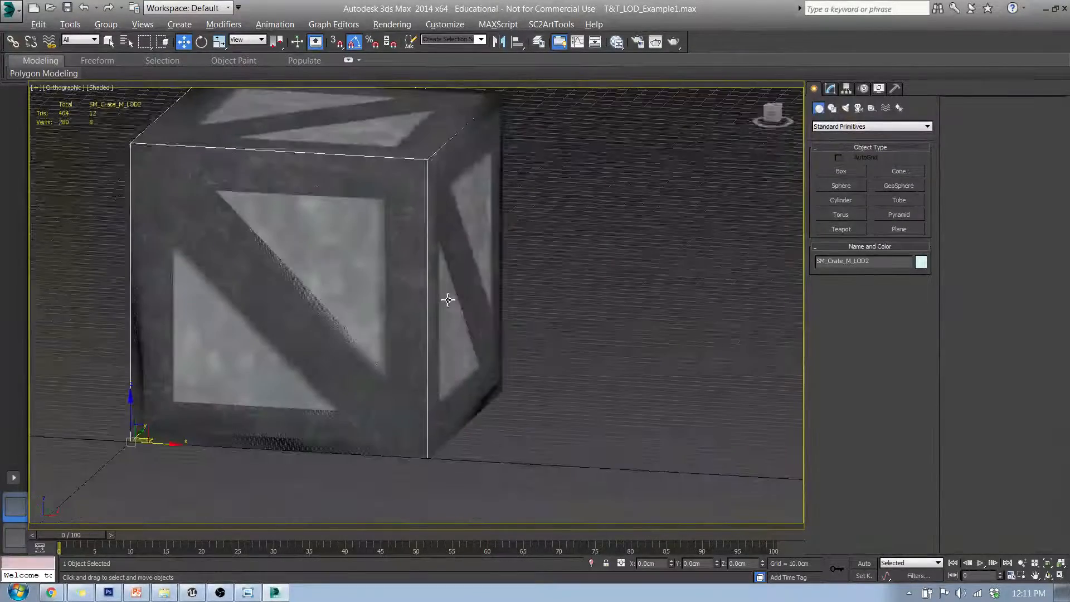
key(p)
scroll(346, 290, down, 3)
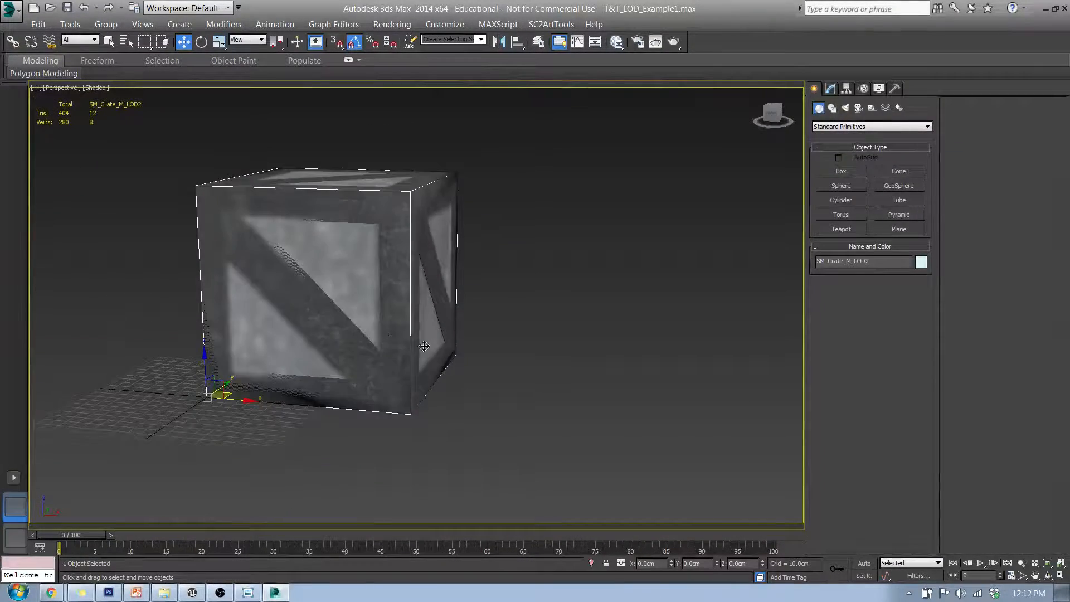
alt+middle_drag(424, 346, 393, 358)
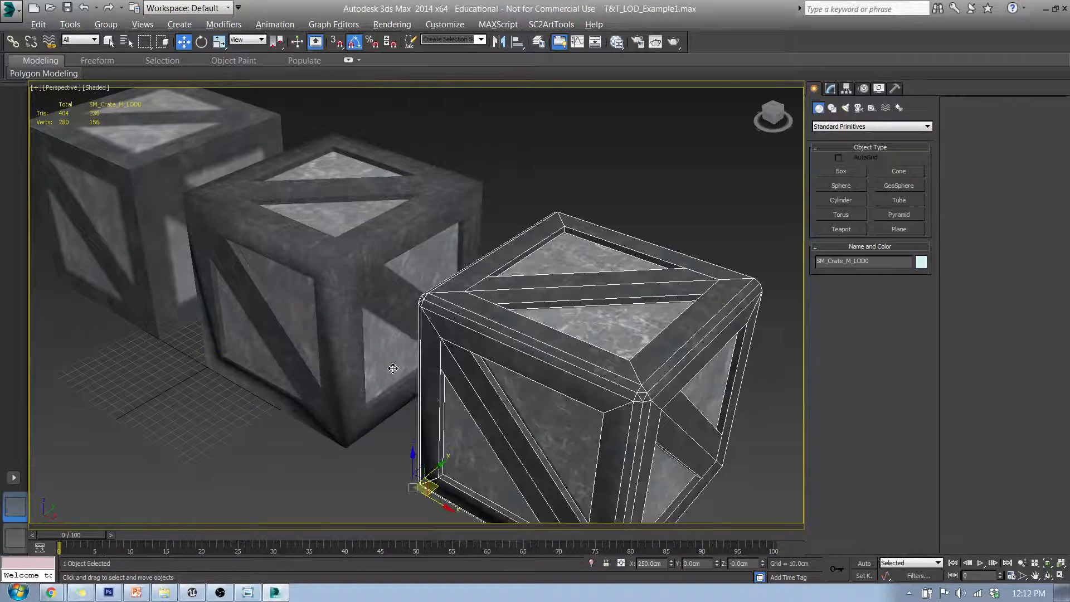
middle_drag(477, 415, 415, 374)
scroll(509, 384, down, 5)
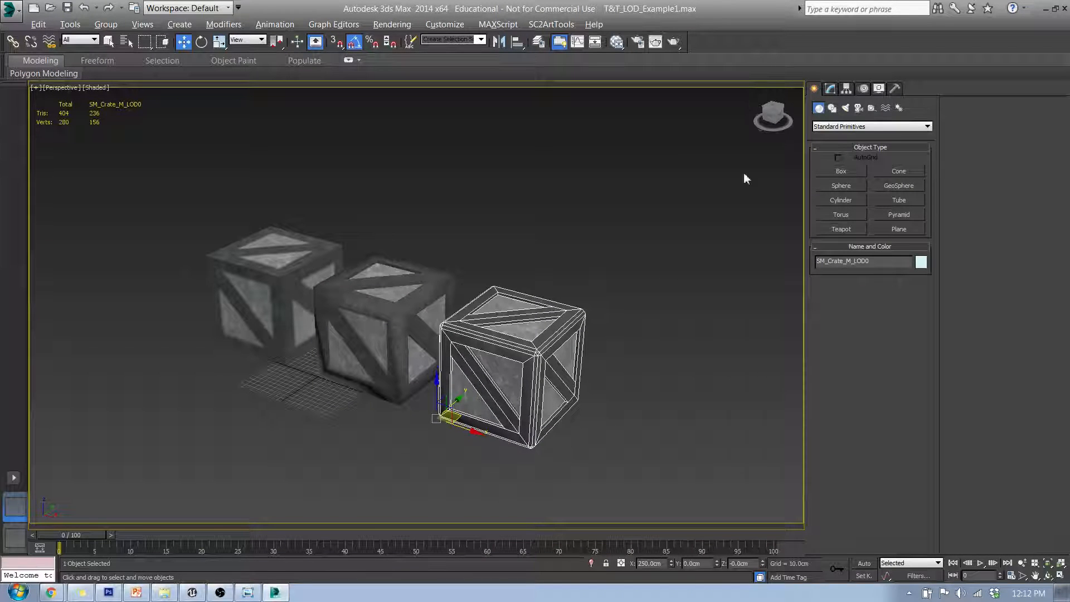
Open the UV editor from the LOD0 crate's Unwrap UVW modifier
click(830, 88)
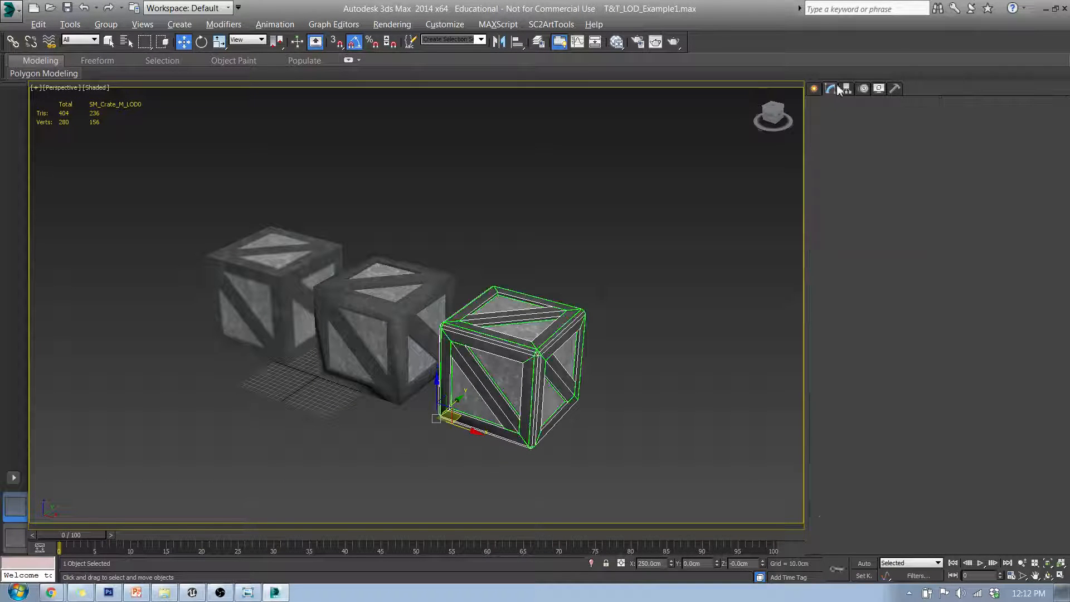
middle_drag(608, 306, 696, 241)
scroll(634, 260, up, 5)
middle_drag(634, 260, 588, 242)
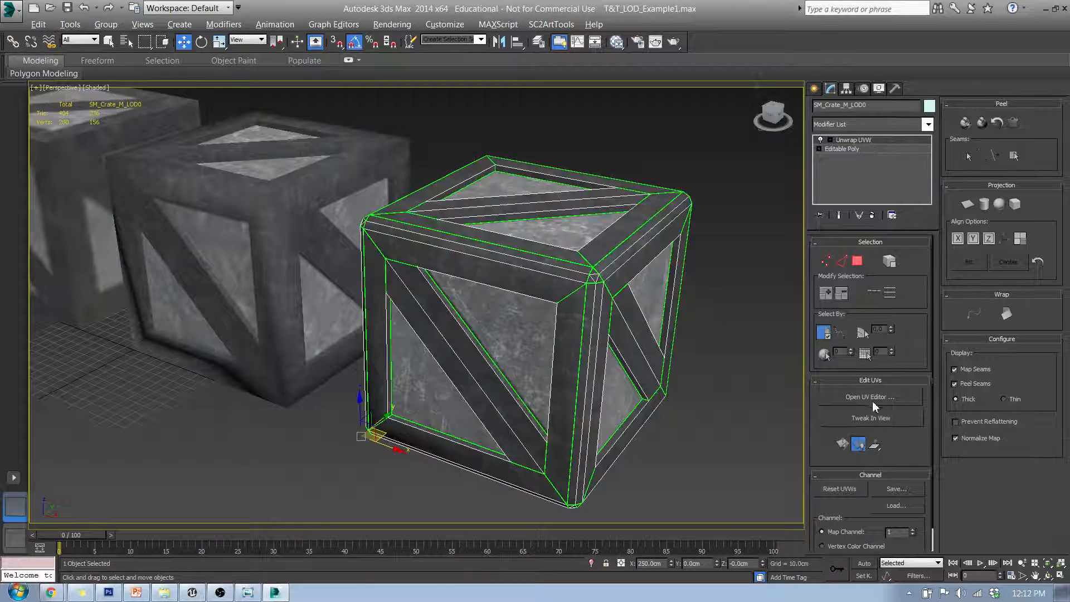
click(892, 398)
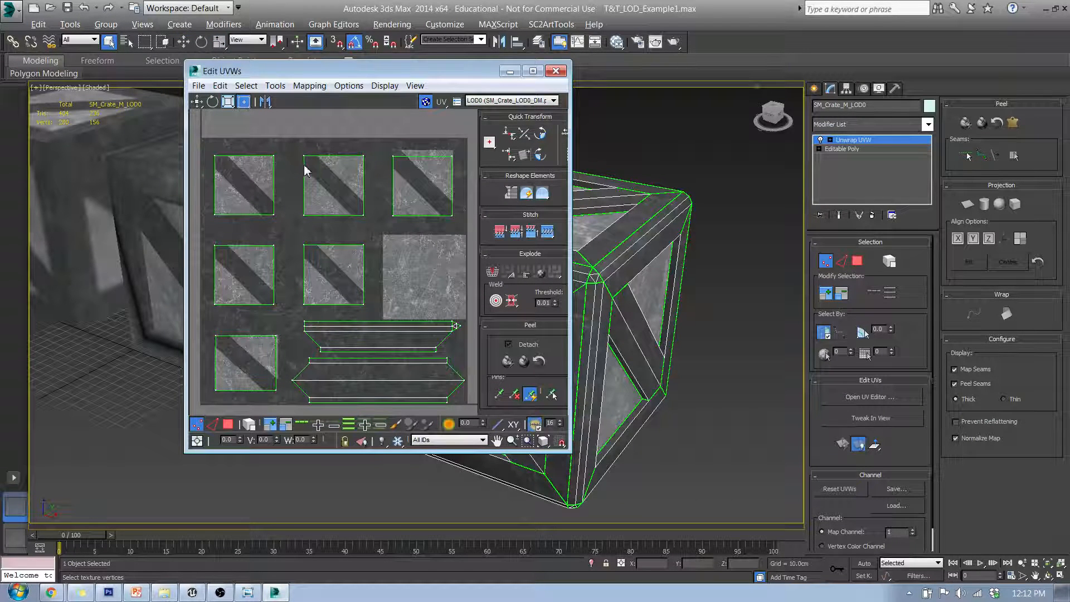
Select faces of the LOD0 UV islands to inspect where they map on the crate, then close the UV editor
click(228, 424)
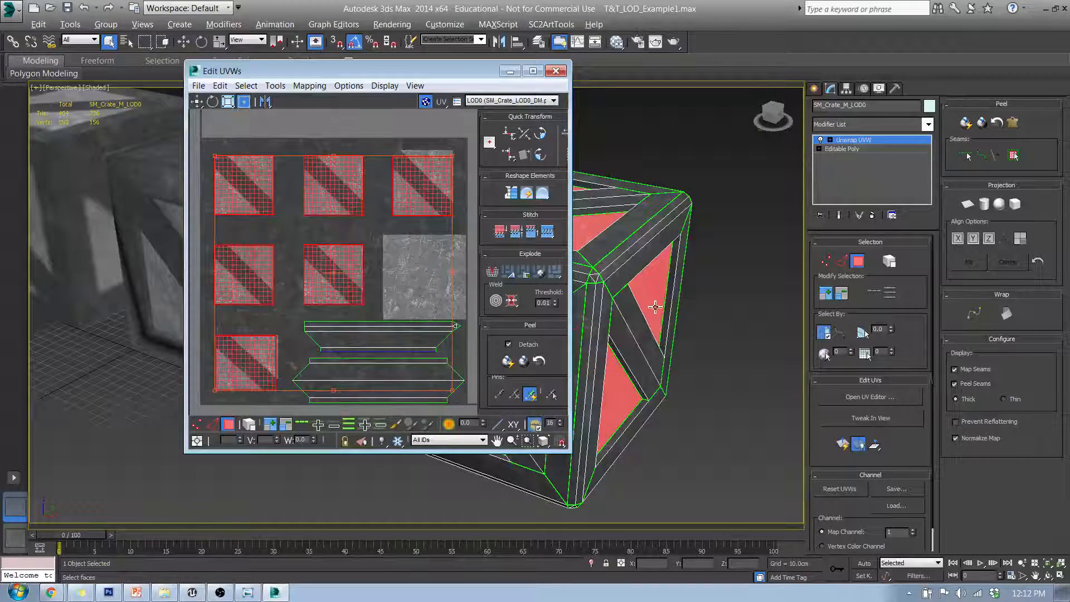
alt+middle_drag(654, 302, 678, 298)
scroll(678, 296, up, 2)
scroll(678, 296, down, 2)
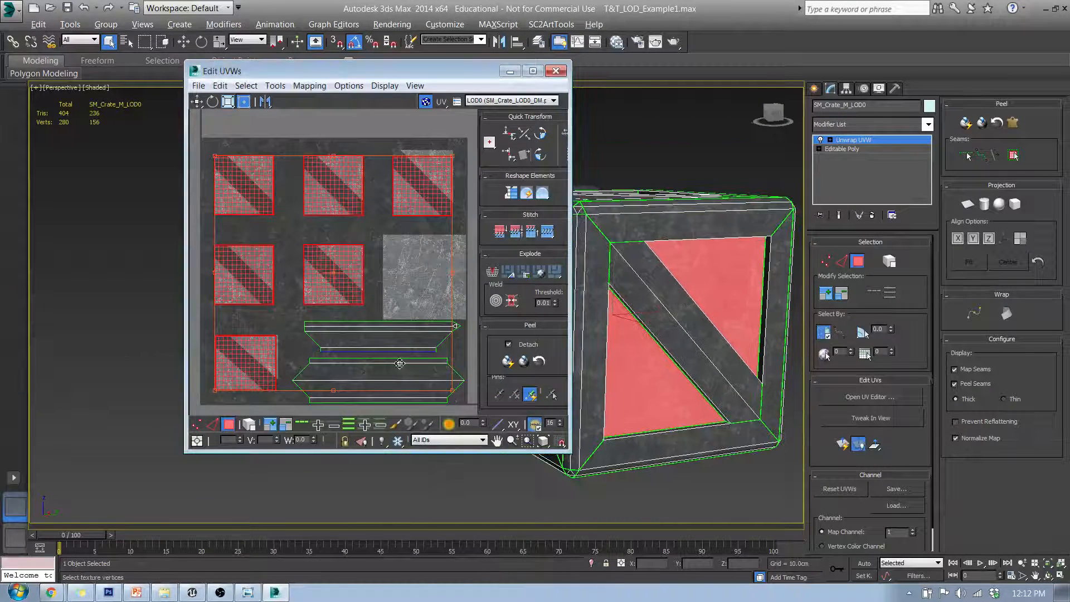
click(454, 351)
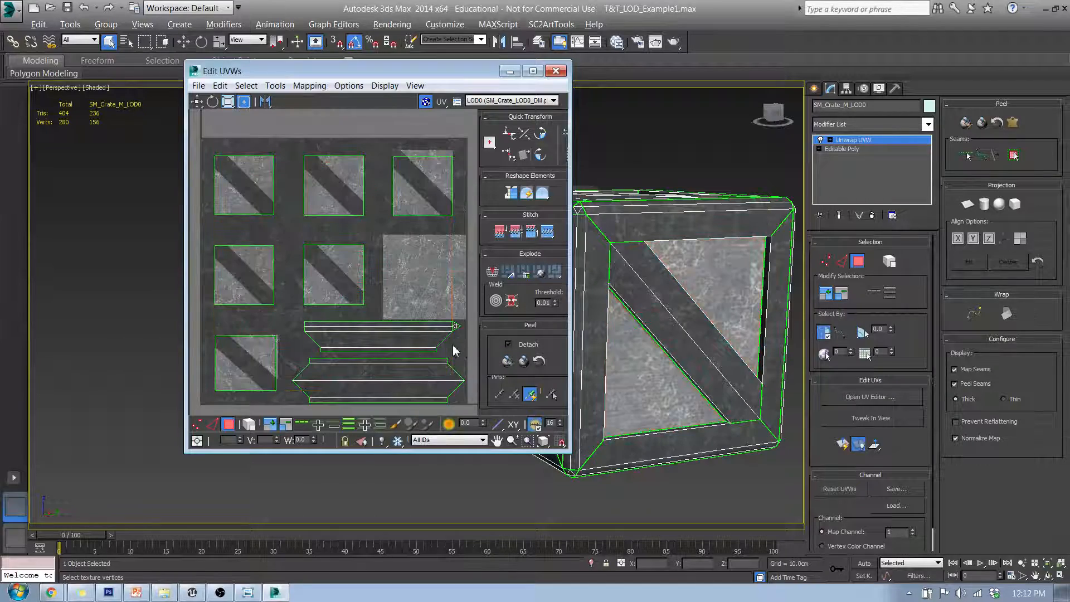
drag(424, 324, 424, 321)
alt+middle_drag(714, 213, 623, 279)
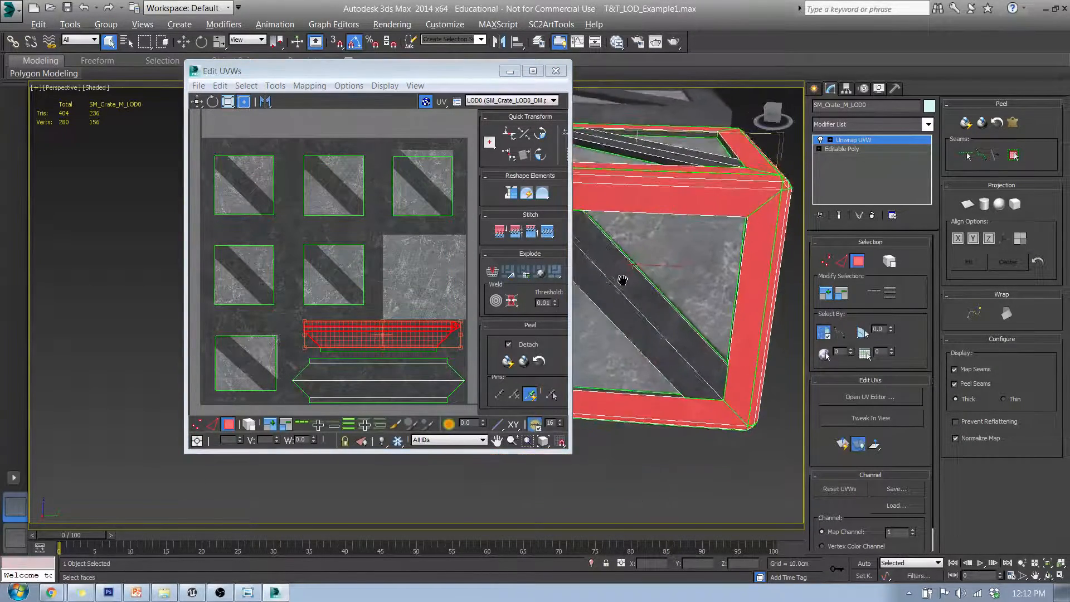
click(406, 386)
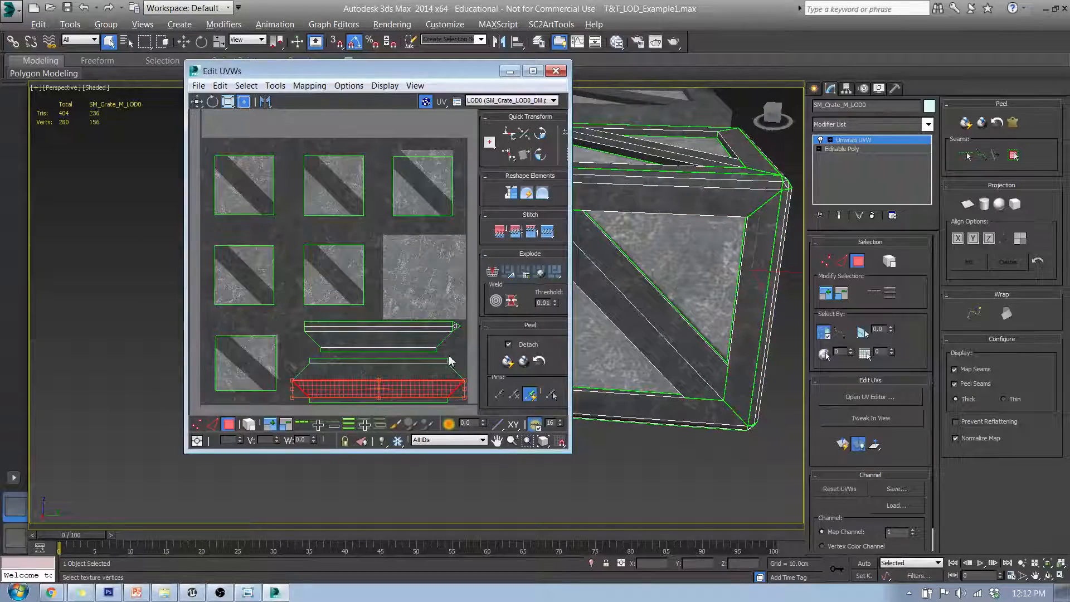
drag(442, 406, 444, 407)
alt+middle_drag(652, 308, 662, 344)
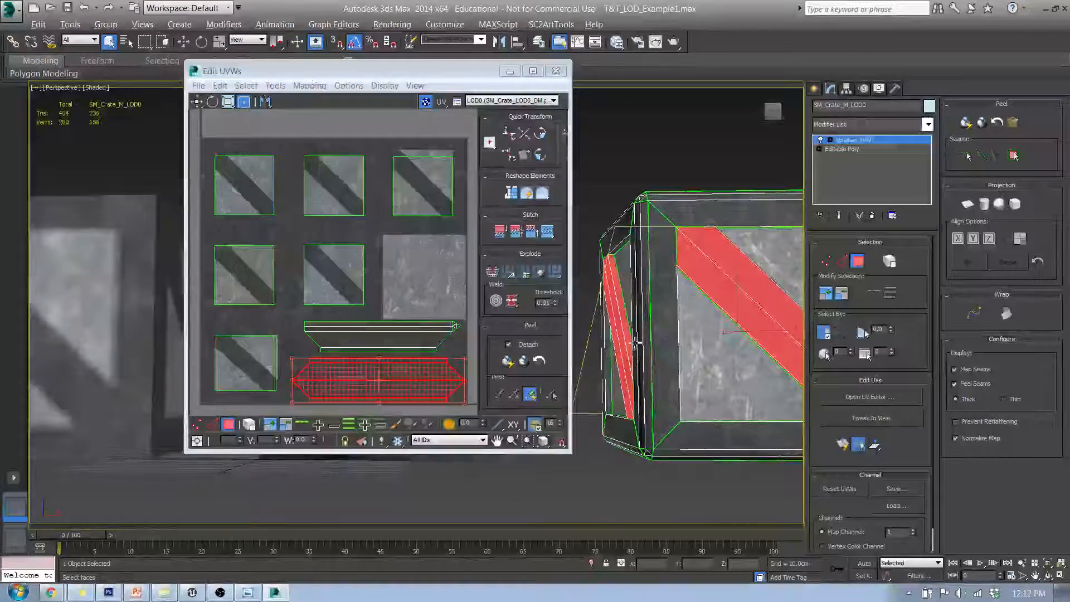
click(555, 74)
click(556, 73)
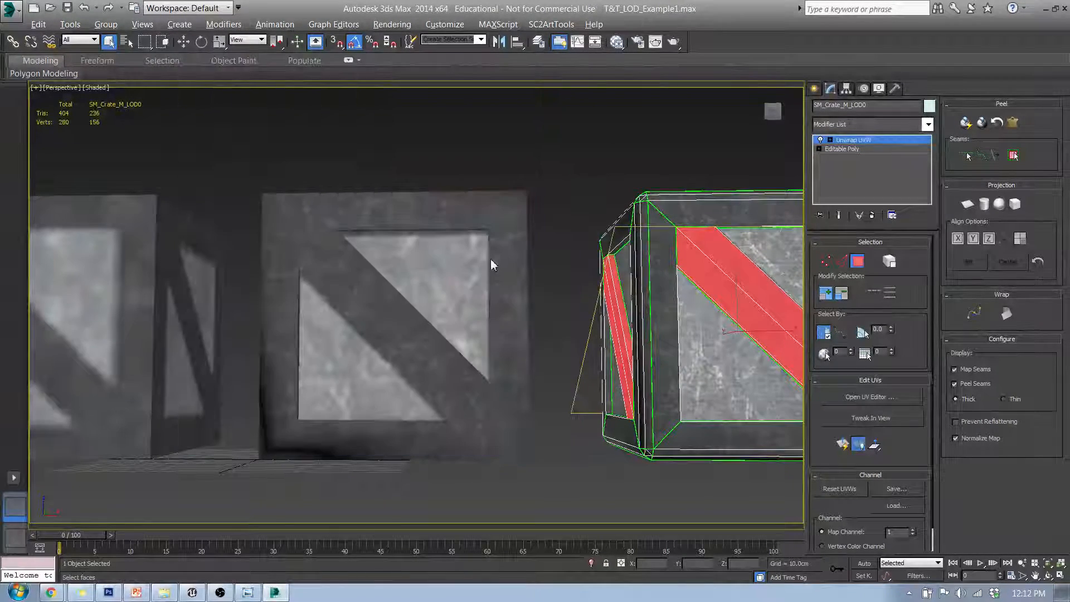
Select the LOD1 crate and open its UV editor
click(814, 89)
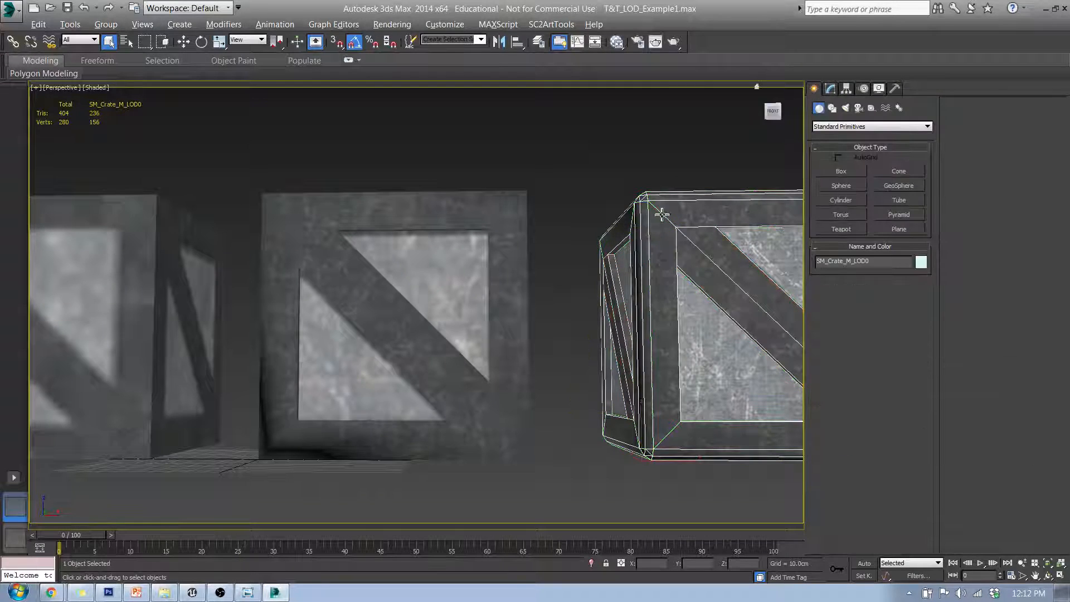
click(489, 284)
click(831, 89)
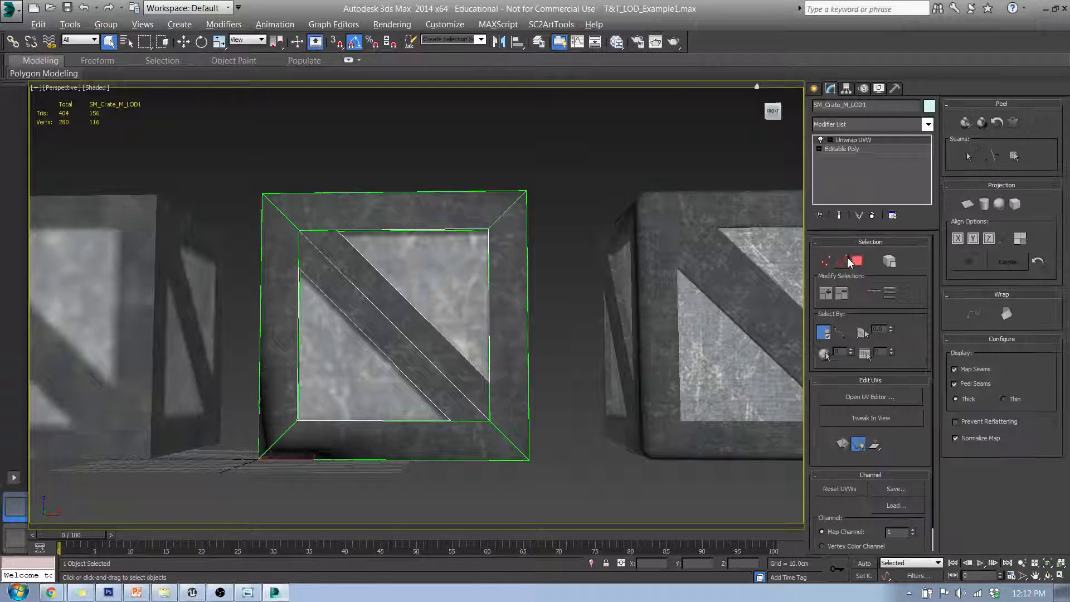
click(850, 396)
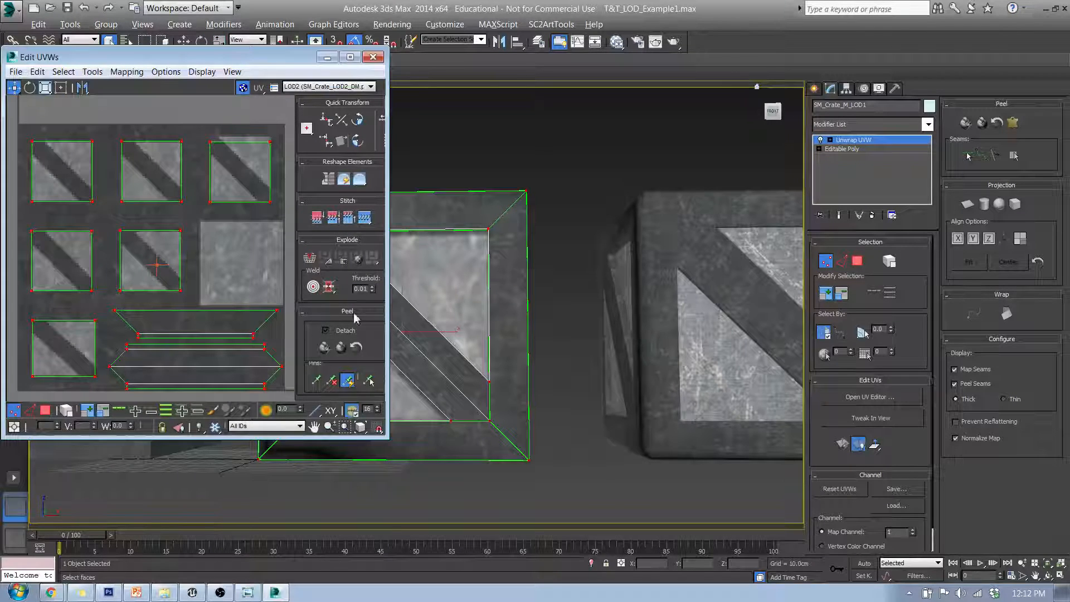
Select faces of the LOD1 UV islands and orbit the crate to inspect their mapping
click(45, 410)
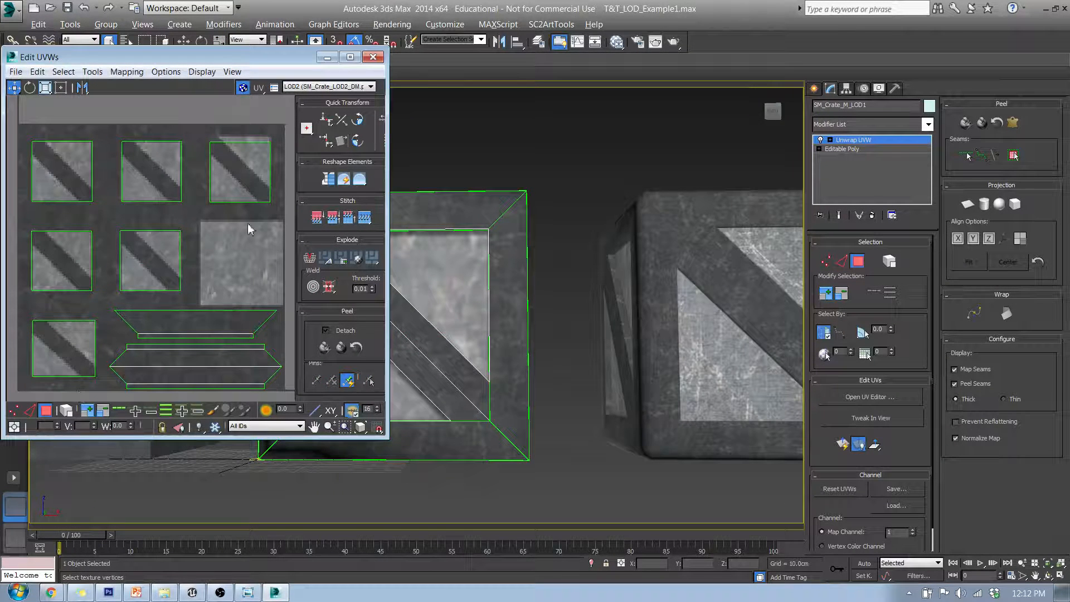
drag(258, 275, 155, 156)
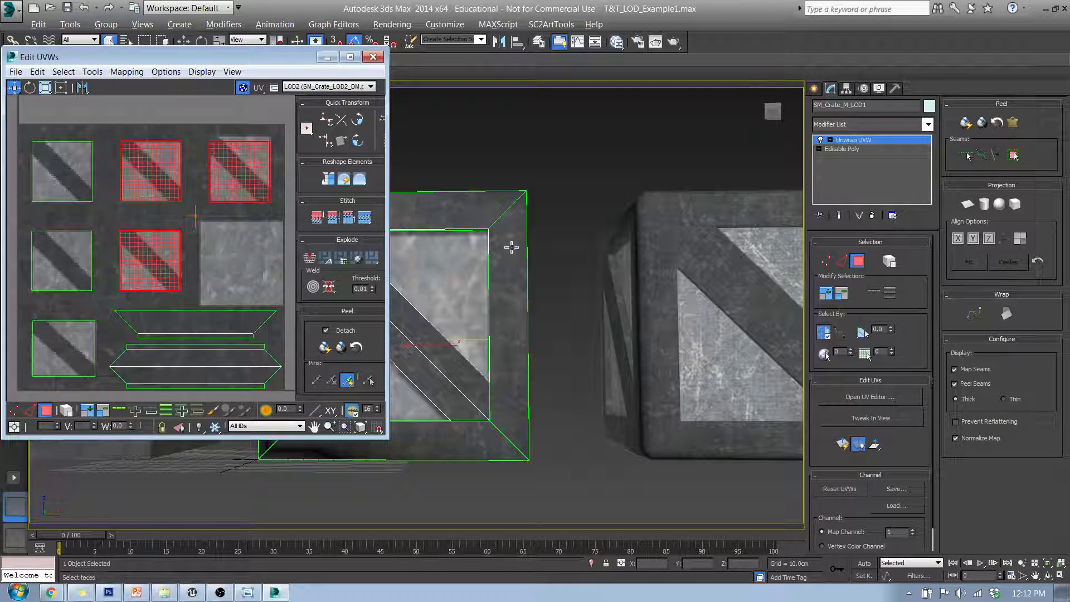
click(470, 246)
alt+middle_drag(471, 246, 535, 332)
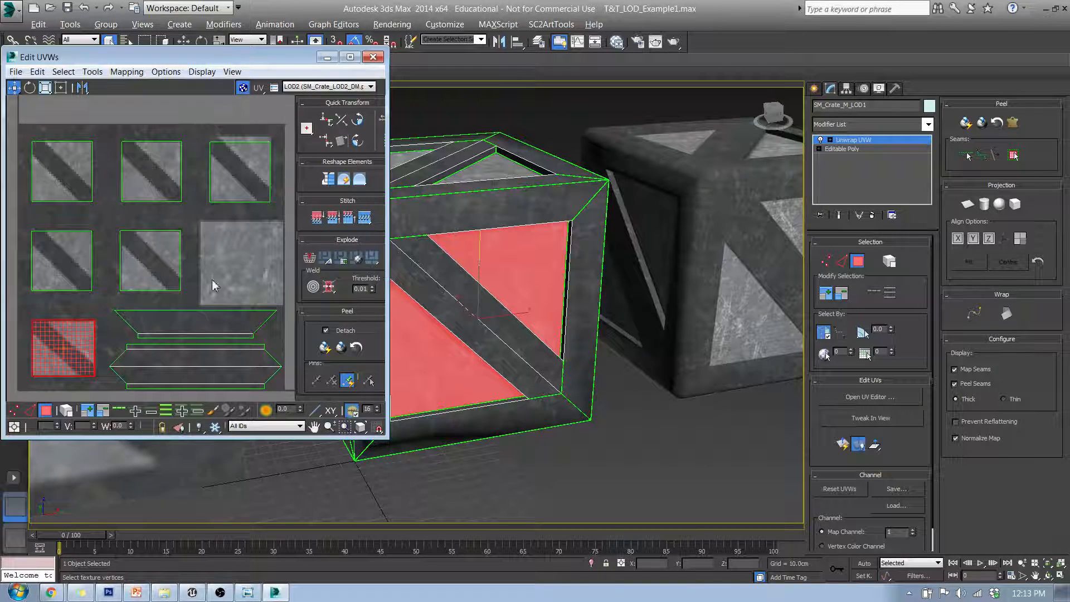
middle_drag(606, 185, 527, 243)
scroll(527, 244, up, 5)
scroll(544, 232, down, 10)
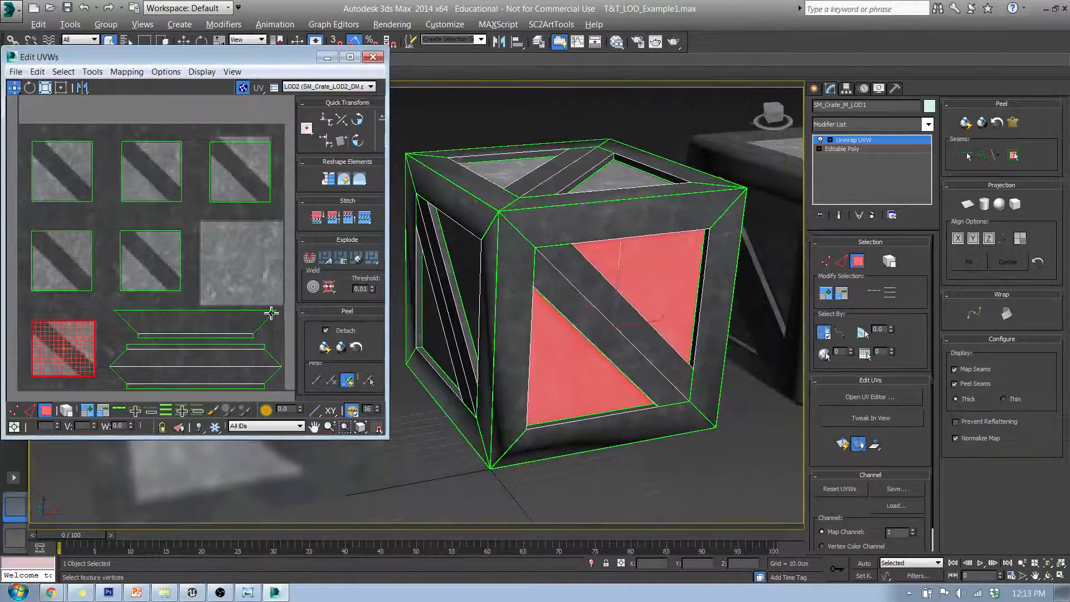
scroll(272, 316, up, 3)
scroll(273, 315, down, 1)
middle_drag(272, 315, 241, 327)
middle_drag(606, 233, 464, 241)
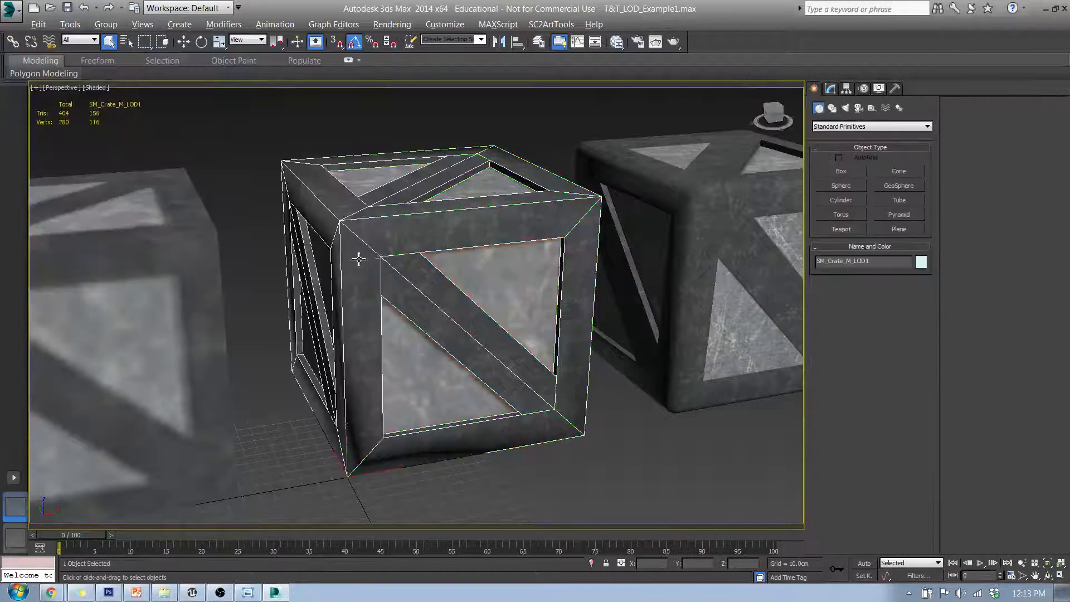
alt+middle_drag(358, 251, 267, 253)
Select the LOD2 crate and open its UV editor
click(292, 252)
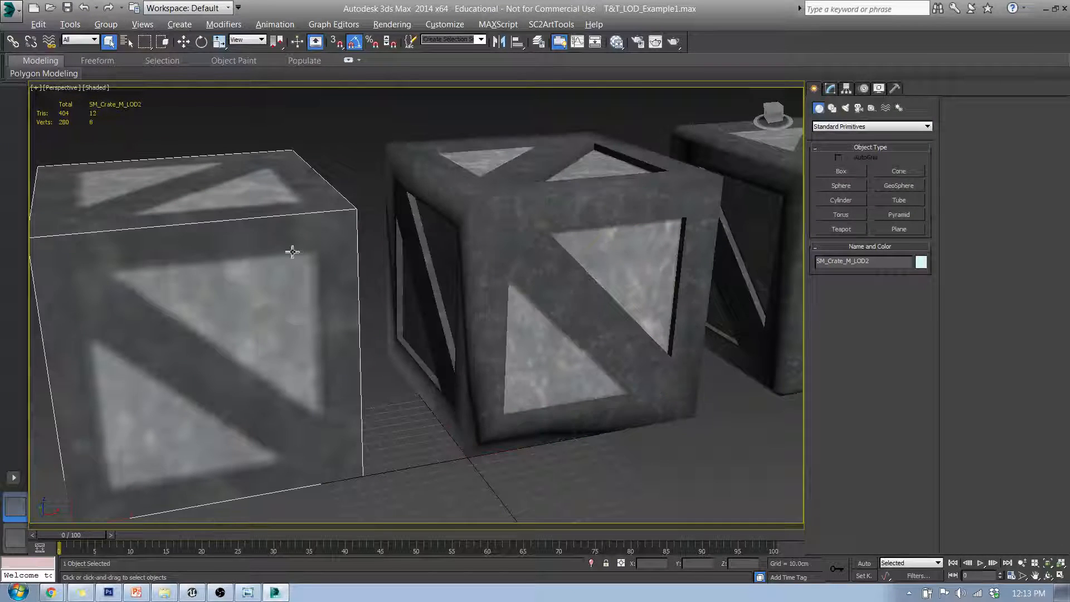
click(830, 89)
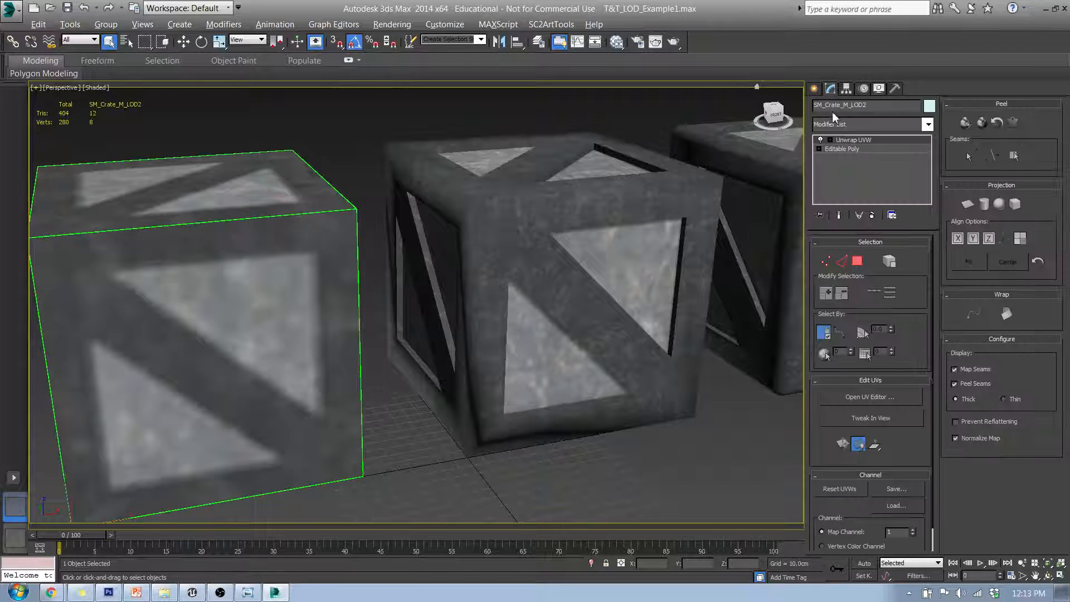
click(869, 396)
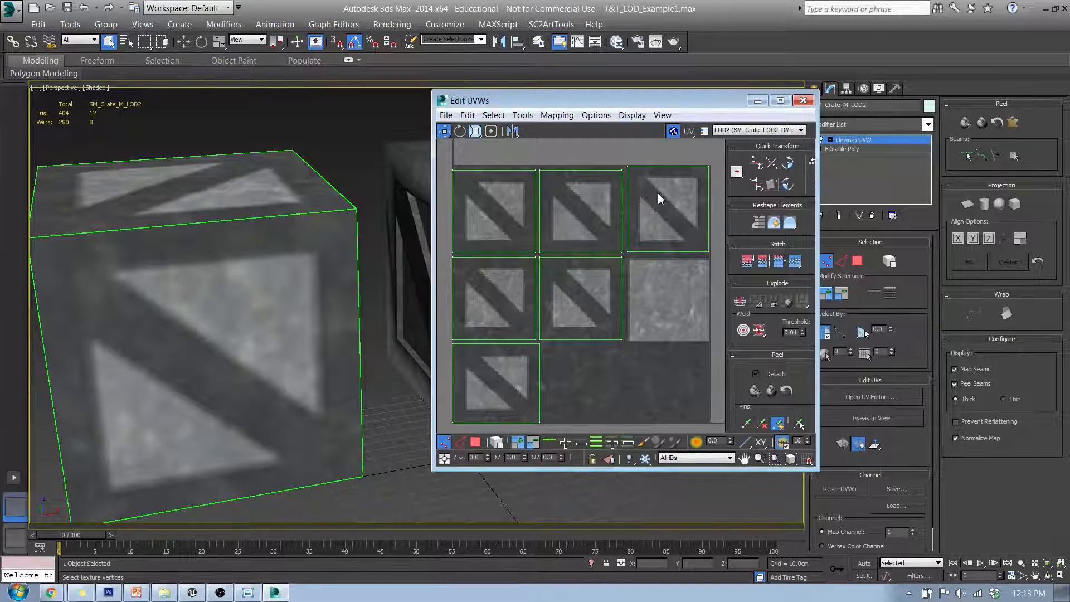
Select individual LOD2 UV islands to inspect which crate faces they map to
click(476, 441)
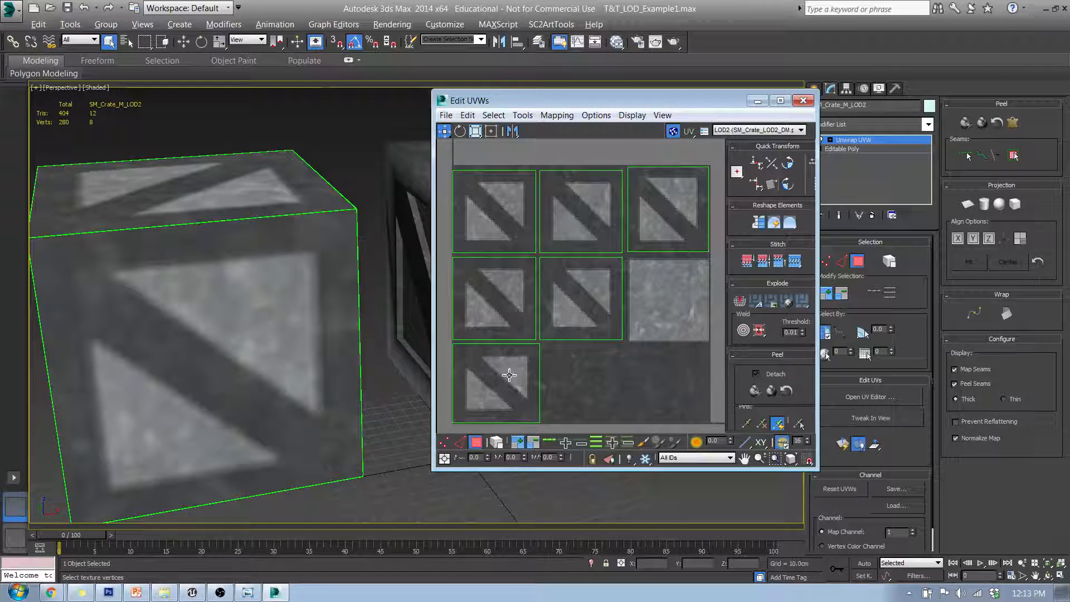
click(496, 383)
click(508, 299)
click(573, 253)
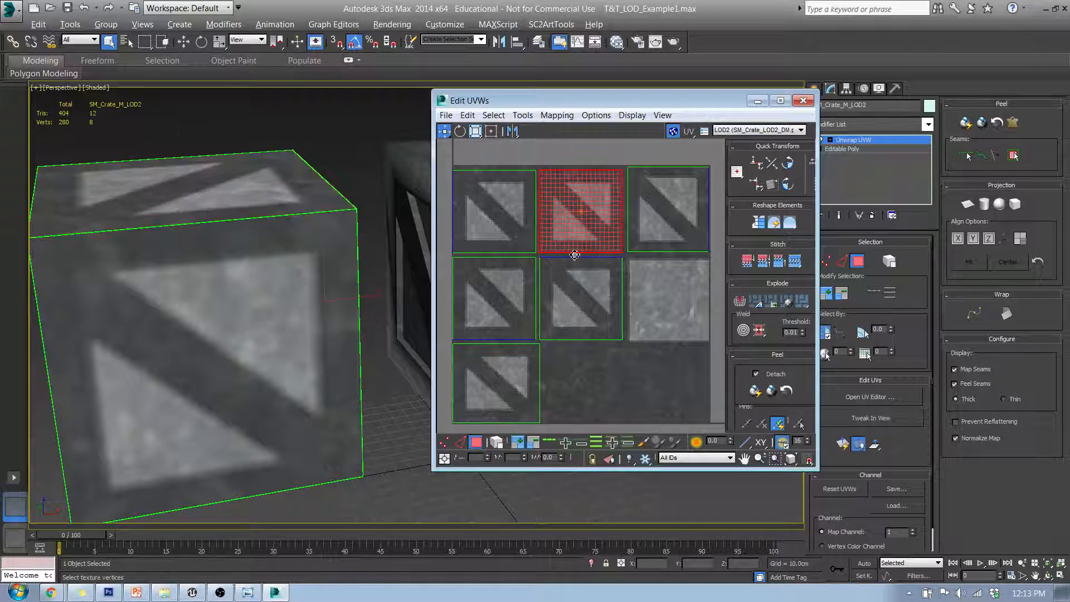
click(679, 237)
click(611, 380)
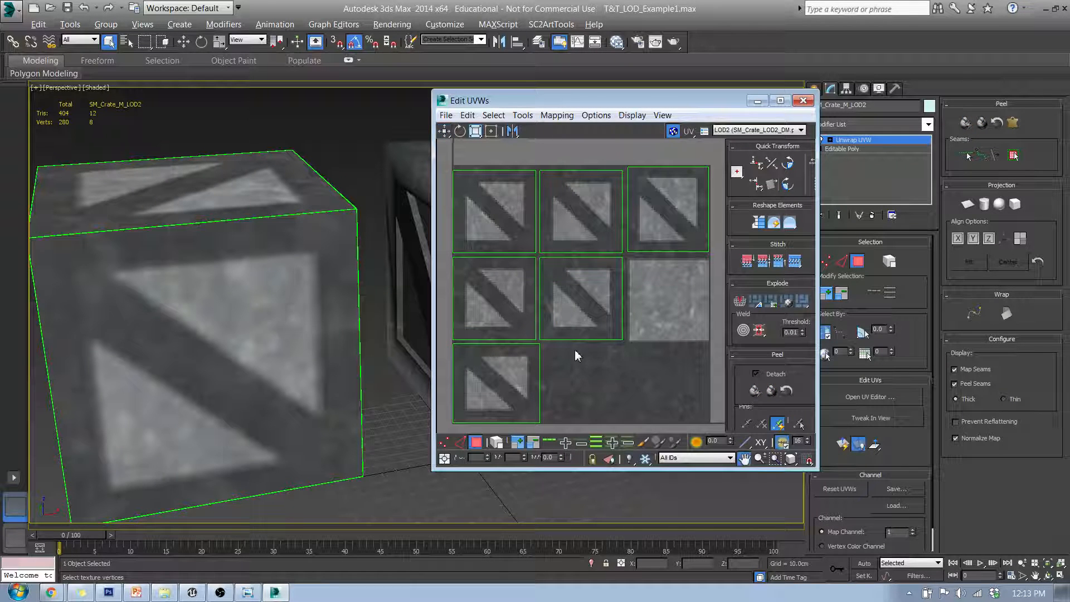
middle_drag(574, 349, 577, 340)
scroll(663, 207, up, 3)
scroll(660, 204, down, 3)
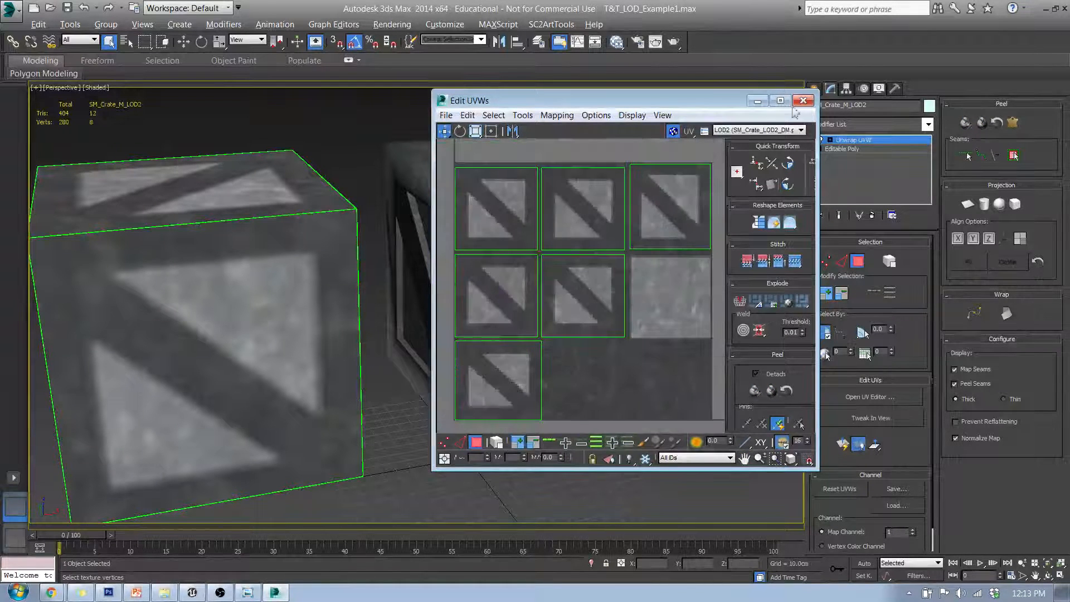
Maximize the UV editor and pan and zoom around the LOD2 UV layout
click(780, 100)
middle_drag(635, 268, 662, 218)
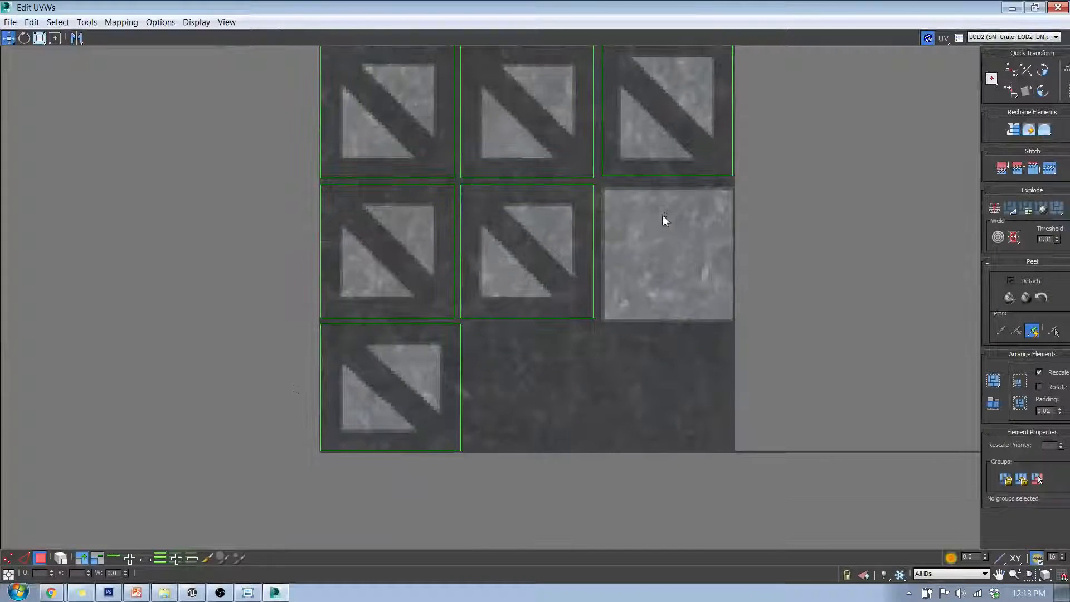
scroll(348, 383, up, 2)
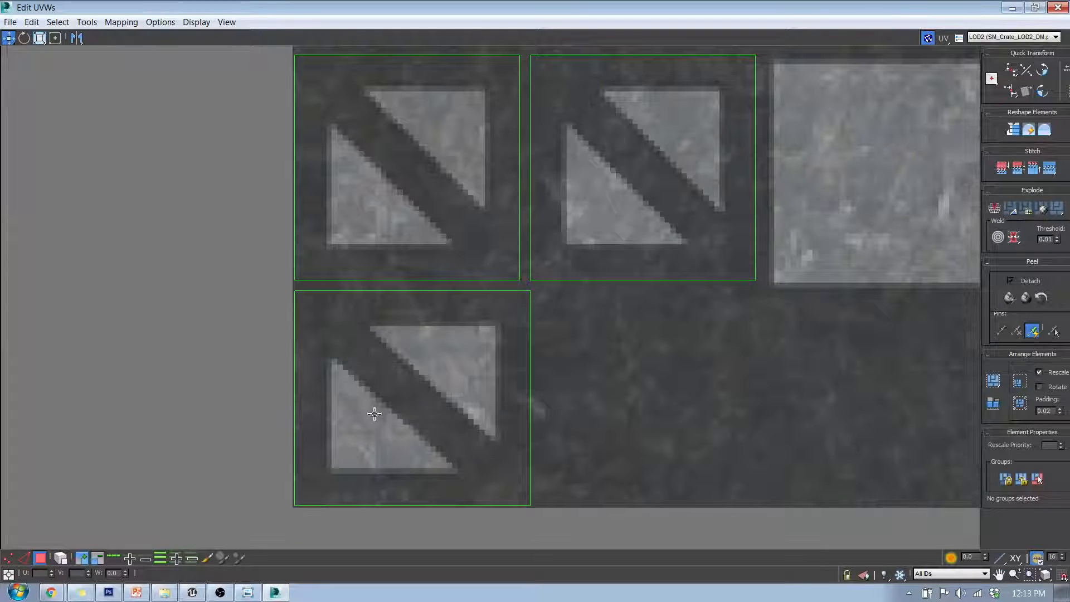
middle_drag(485, 282, 473, 449)
scroll(474, 445, down, 2)
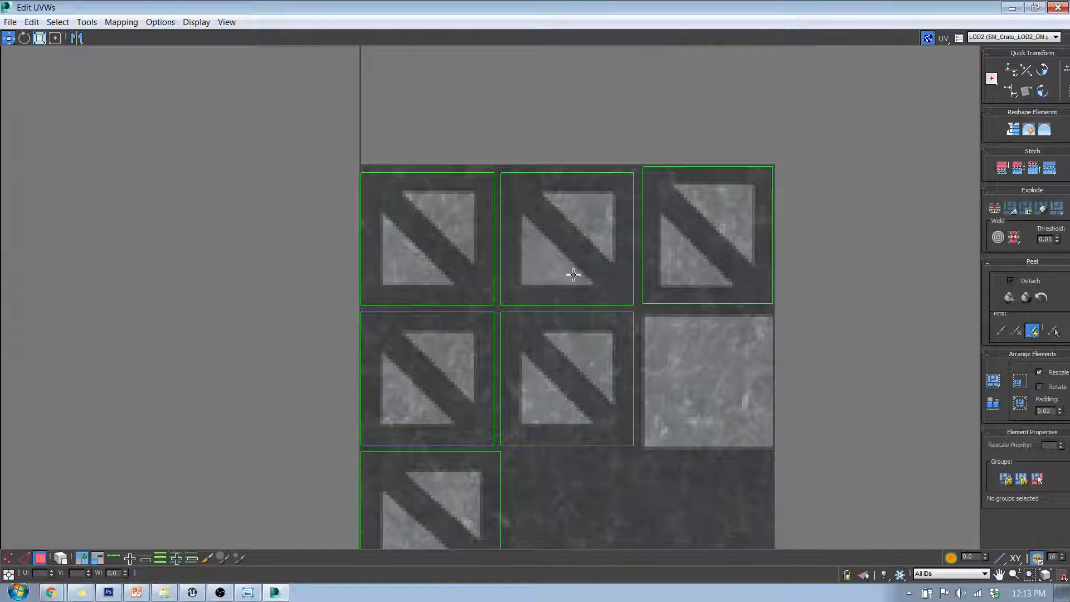
middle_drag(639, 348, 458, 258)
middle_drag(286, 481, 350, 336)
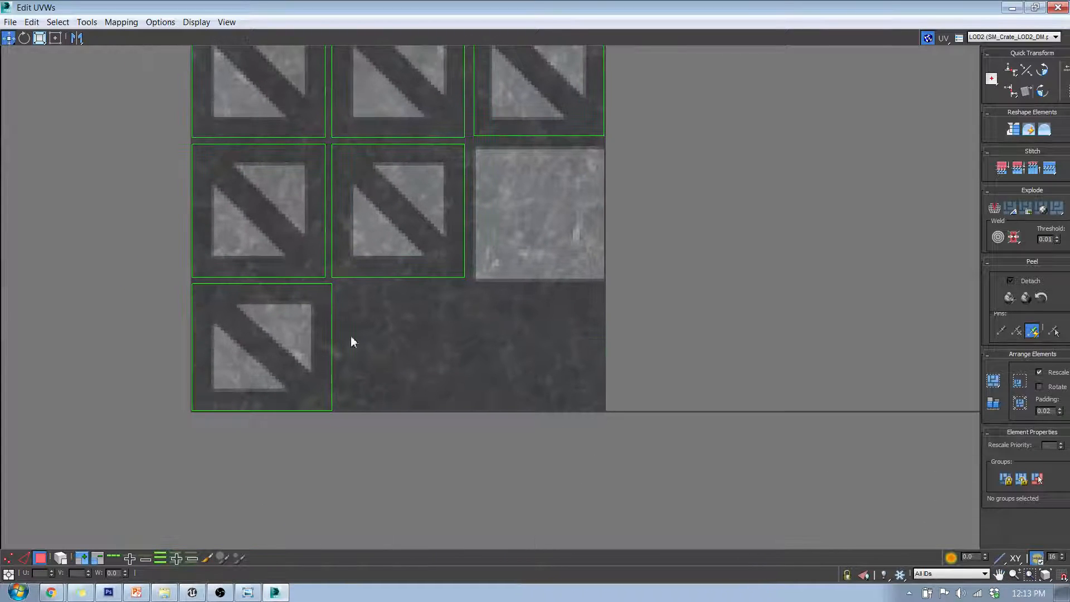
Restore and move the UV editor window aside, then switch to Photoshop
middle_drag(633, 245, 483, 387)
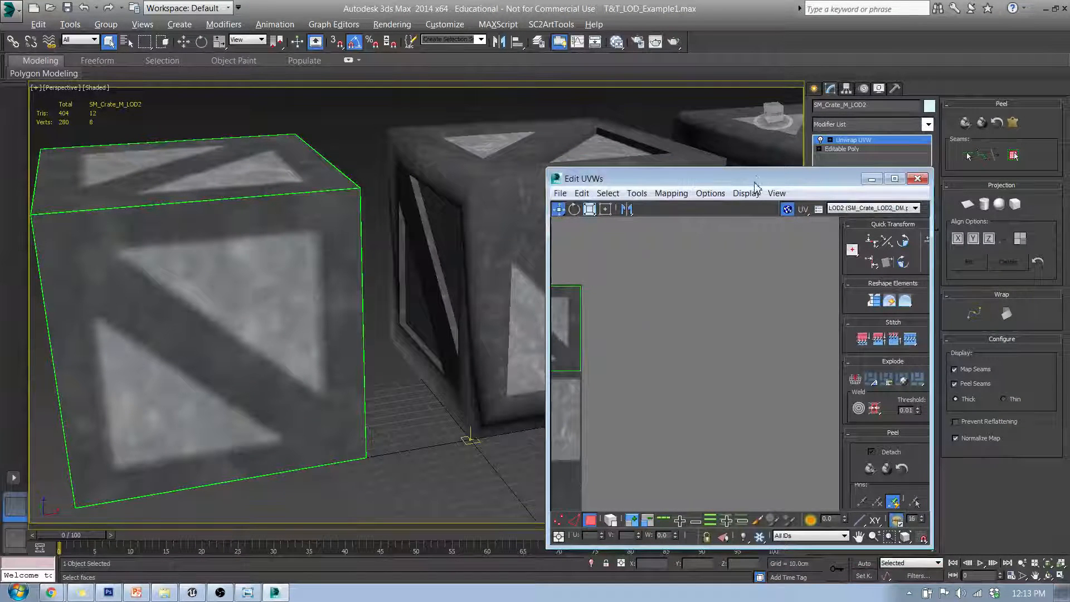
drag(757, 183, 844, 121)
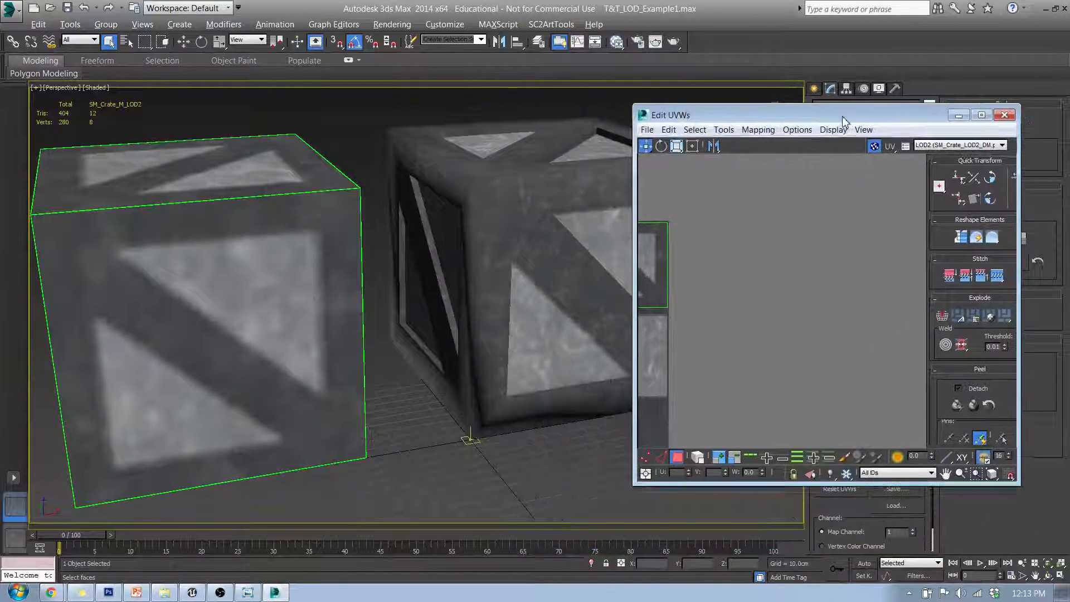
click(110, 591)
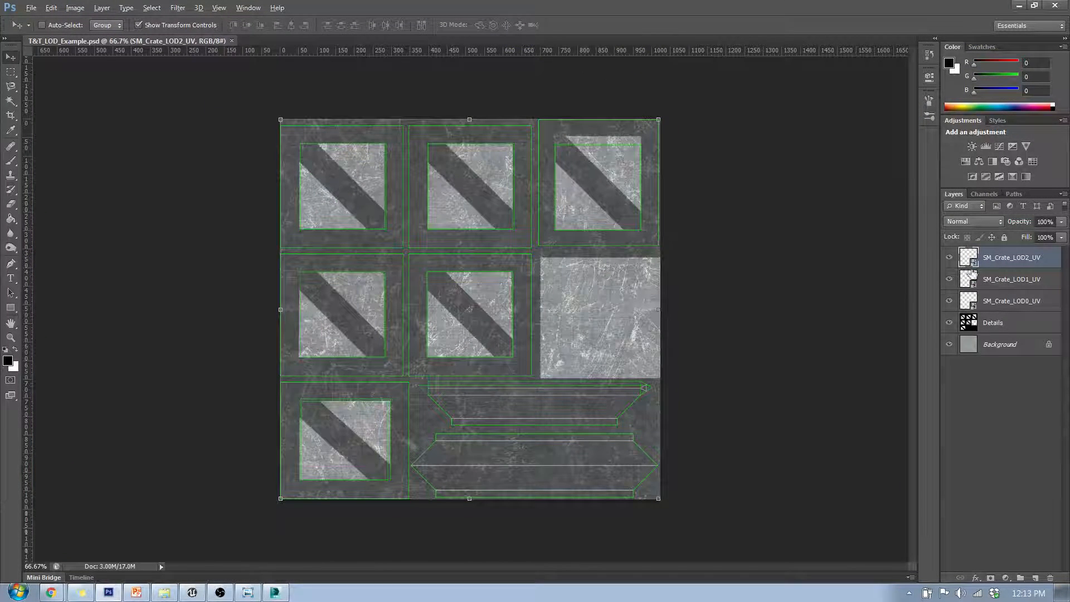
Hide the three UV wireframe layers, then show and hide the LOD0 UV layer to compare it with the texture
click(950, 258)
click(950, 279)
click(951, 301)
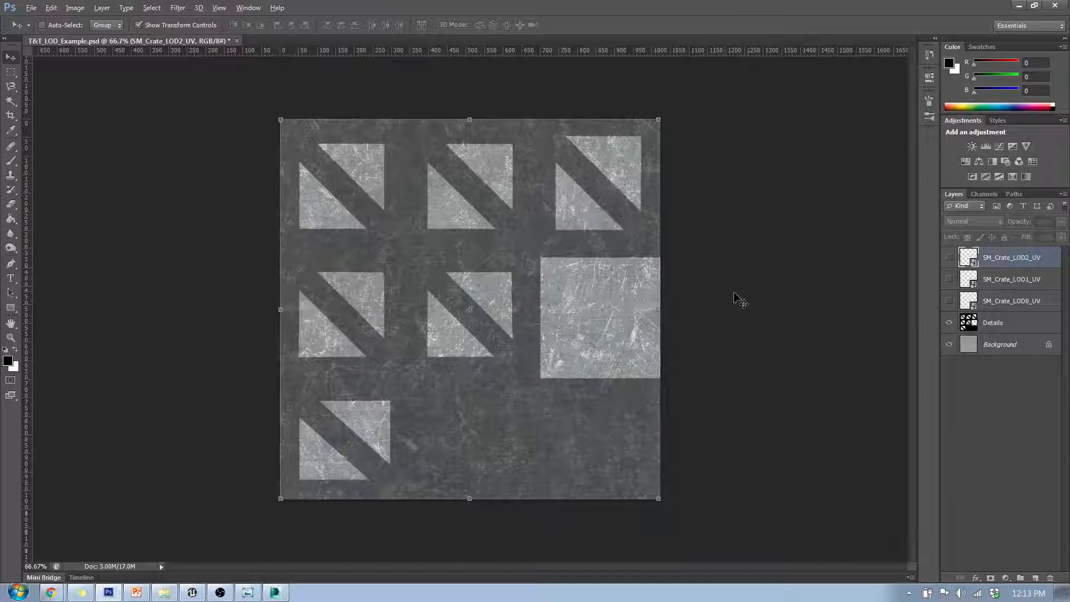
alt+scroll(703, 314, up, 3)
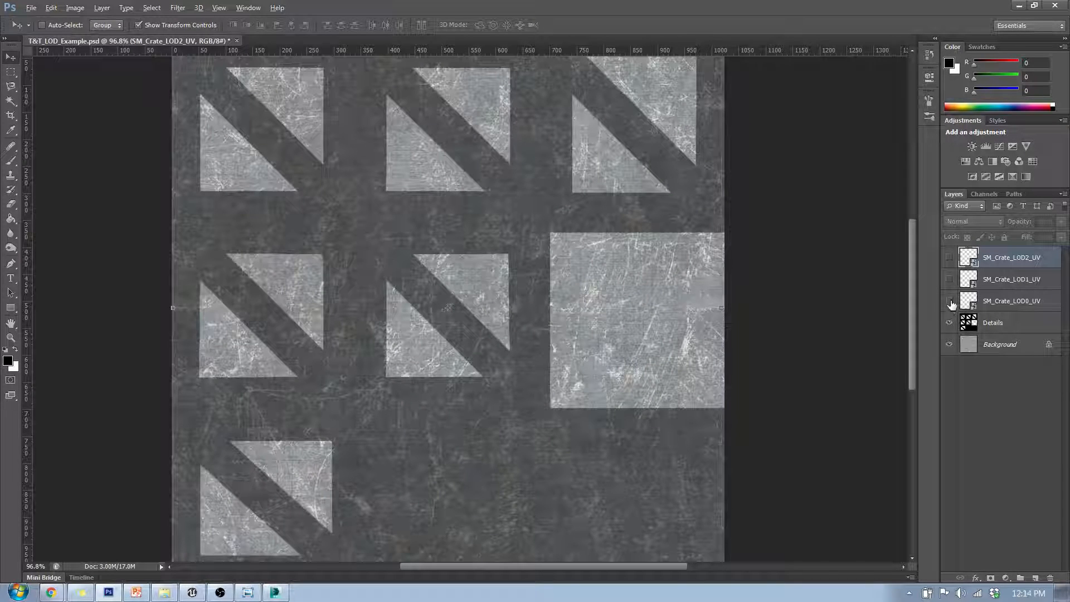
click(950, 302)
alt+scroll(697, 454, up, 4)
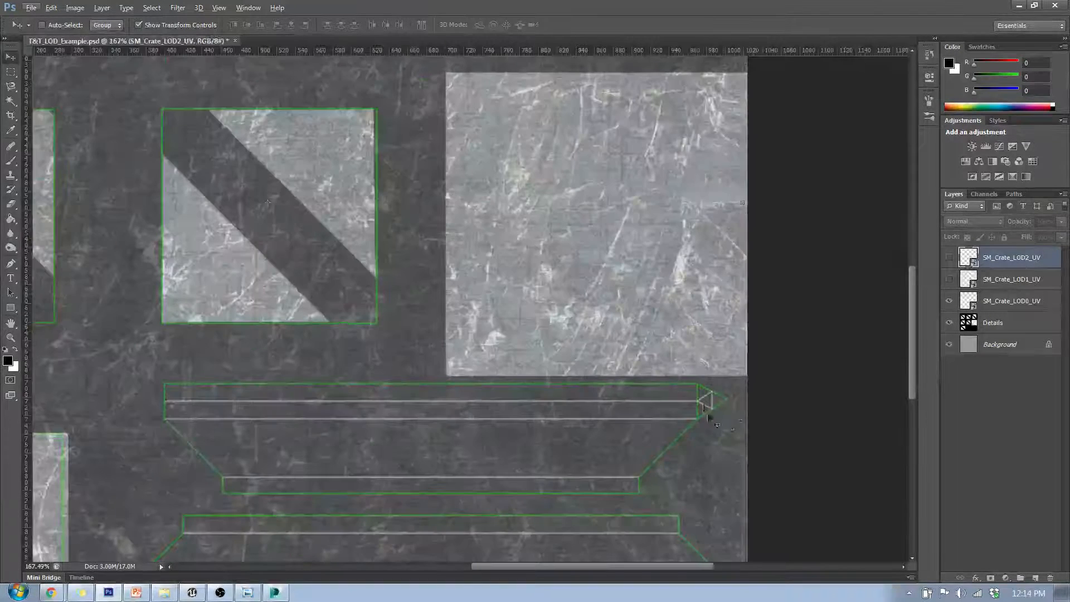
alt+scroll(704, 412, down, 3)
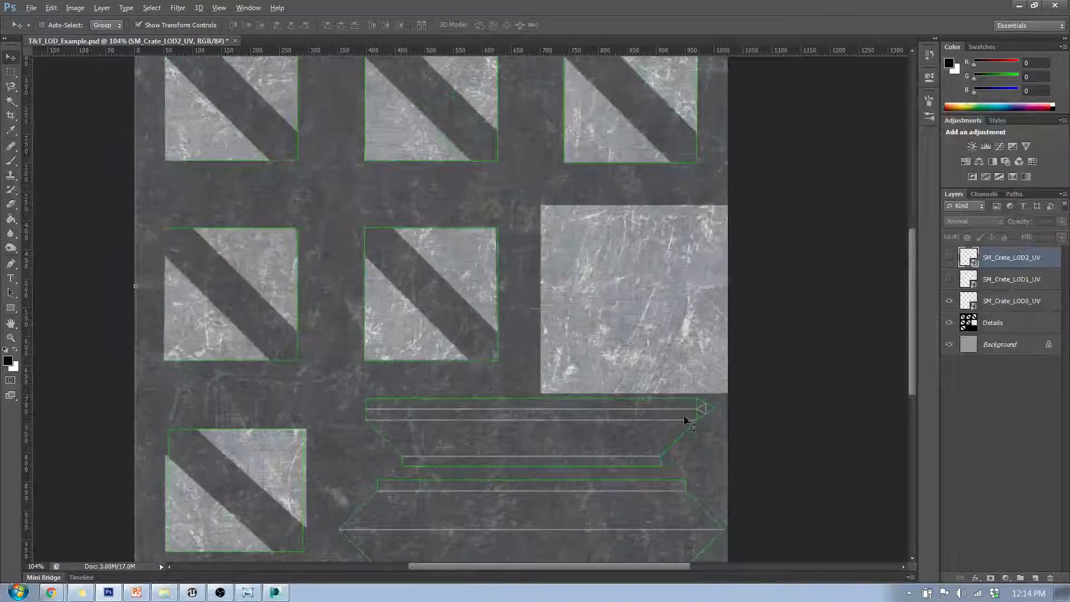
scroll(692, 358, down, 2)
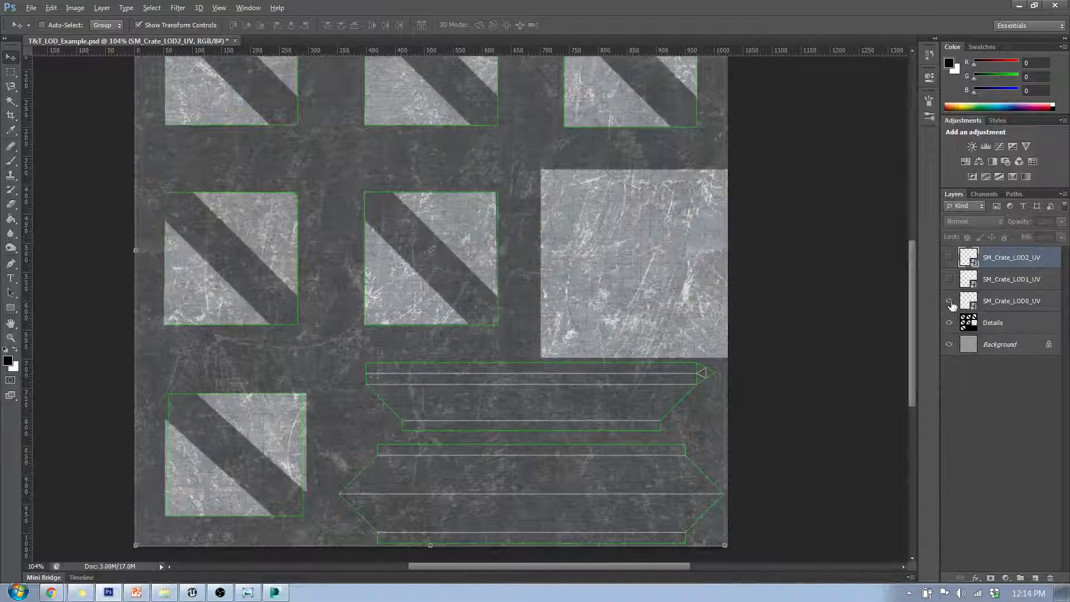
click(949, 301)
Show and hide the LOD1 and LOD2 UV layers in turn to compare them with the texture
click(949, 280)
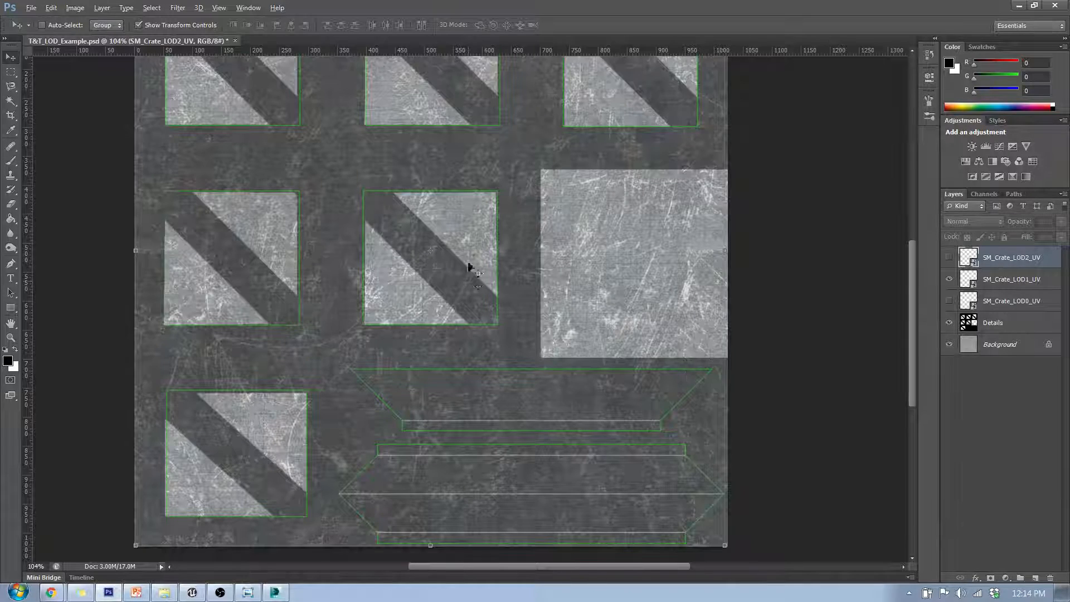
scroll(473, 267, up, 4)
scroll(880, 261, down, 1)
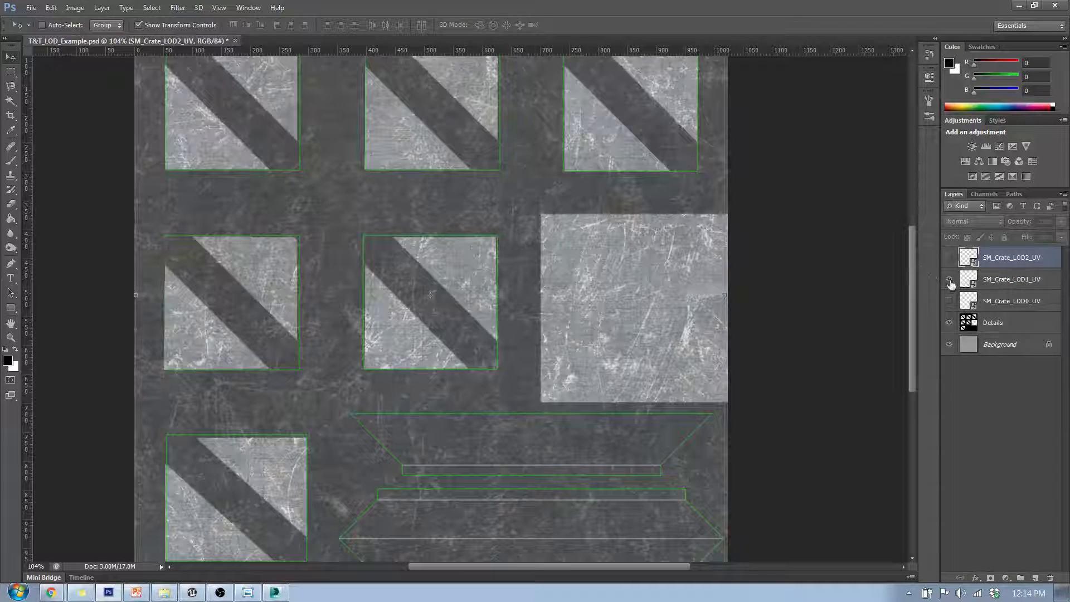
click(949, 280)
click(948, 257)
alt+scroll(640, 263, down, 3)
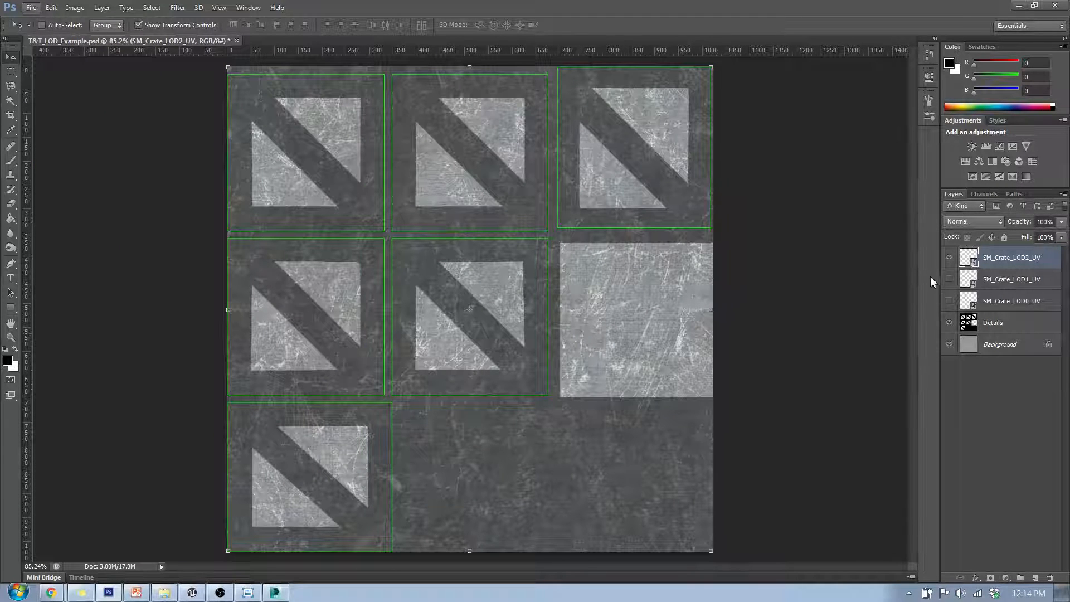
click(949, 258)
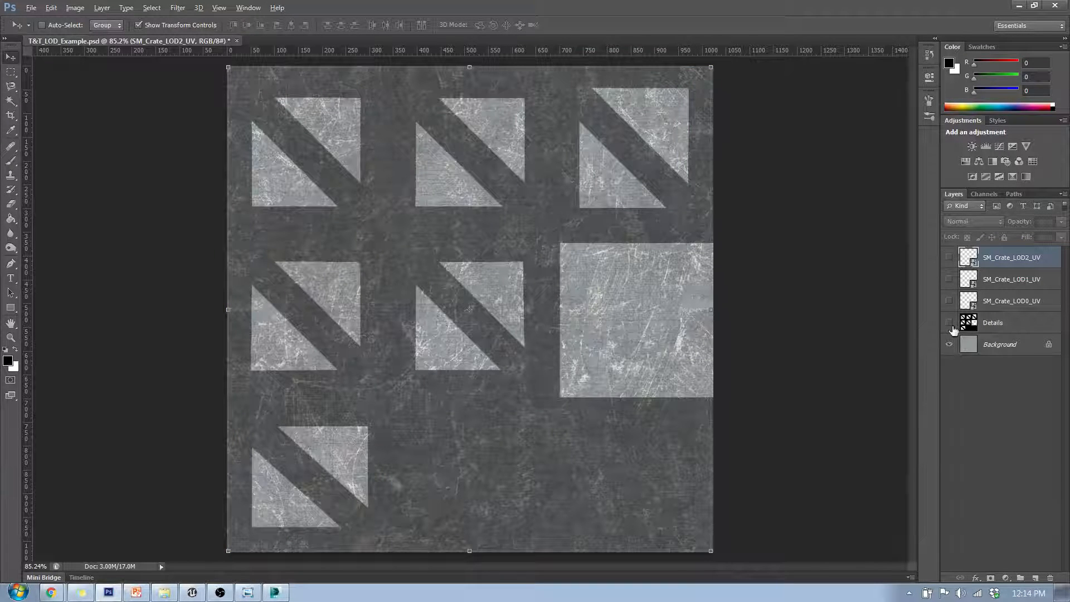
Open Save for Web and preview the texture resized to a width of 256 px
click(950, 325)
click(31, 8)
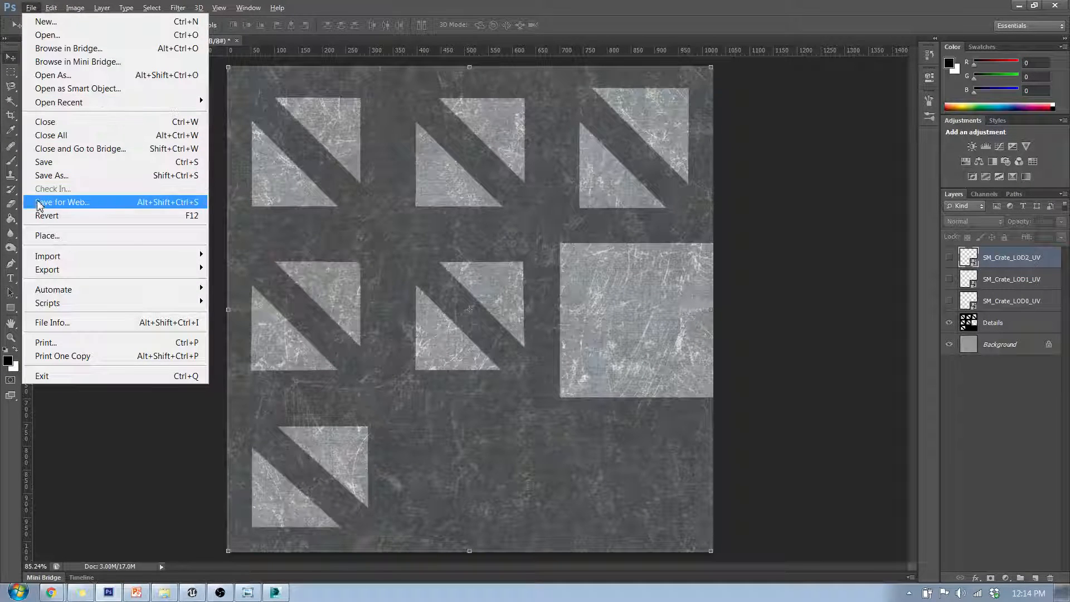
click(55, 201)
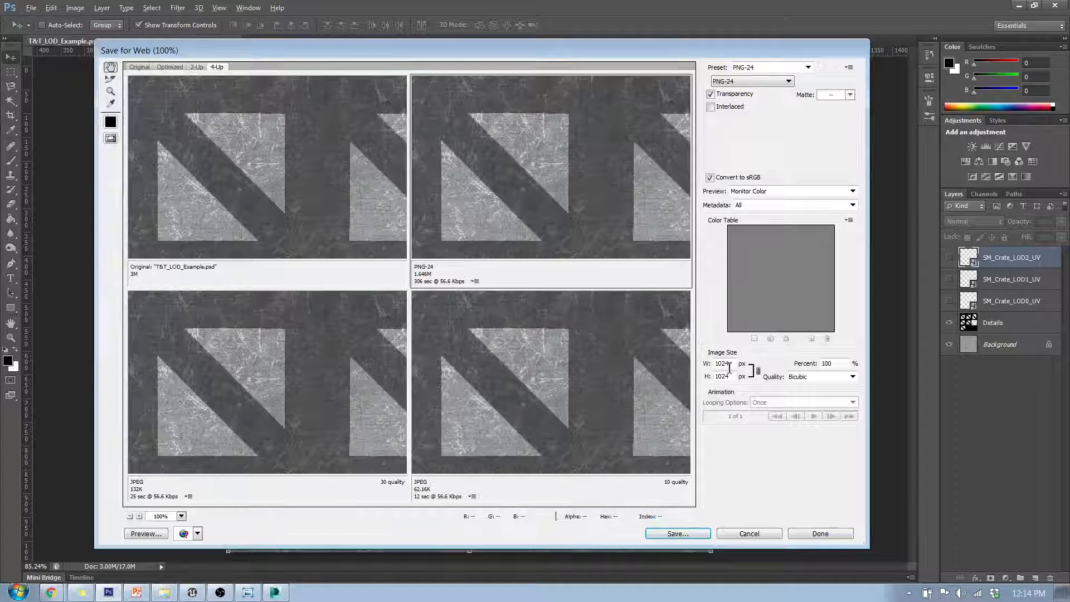
double_click(729, 364)
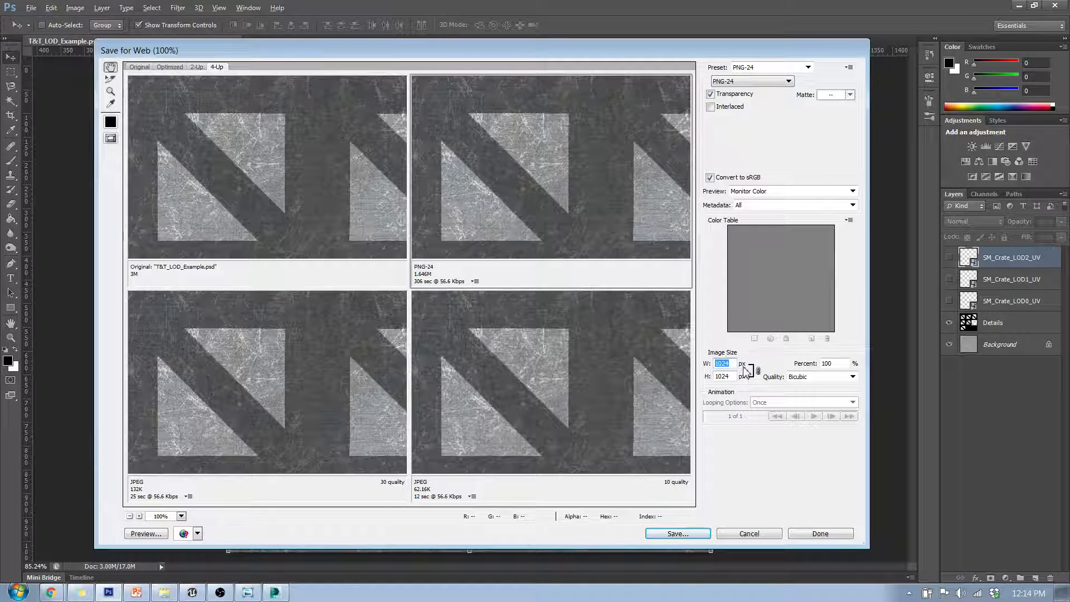
text(256)
key(Return)
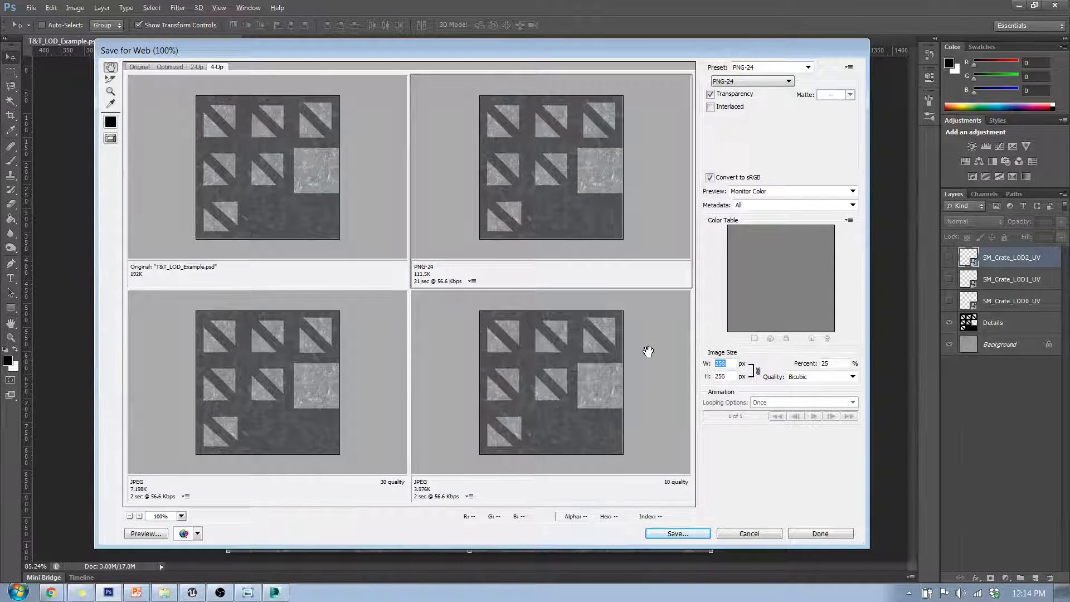
Preview the texture at 64 px width in the low-quality JPEG pane and close the dialog
text(64)
click(732, 378)
click(528, 375)
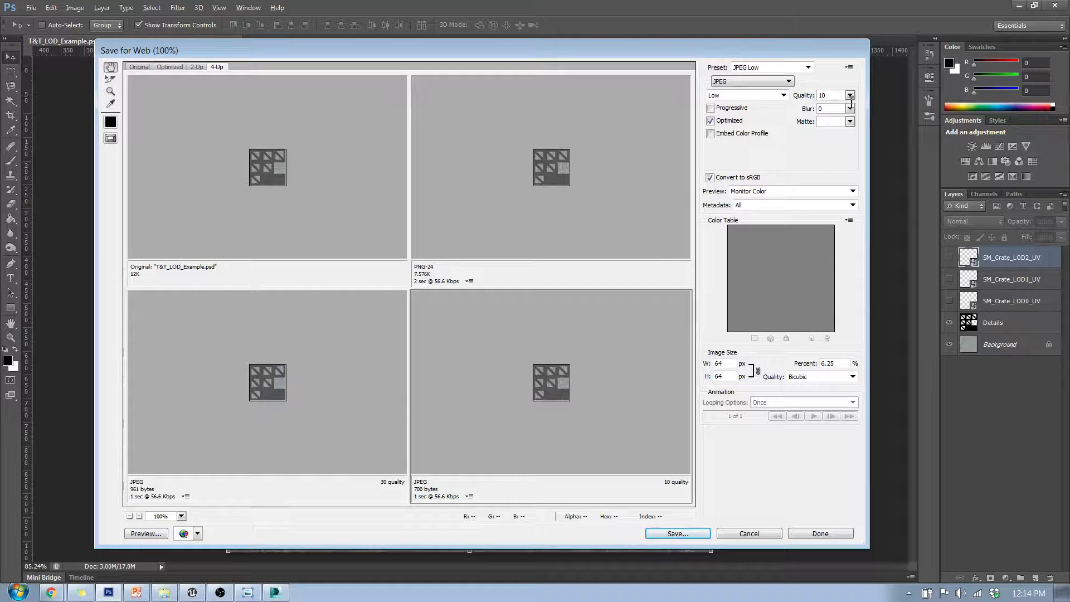
click(820, 532)
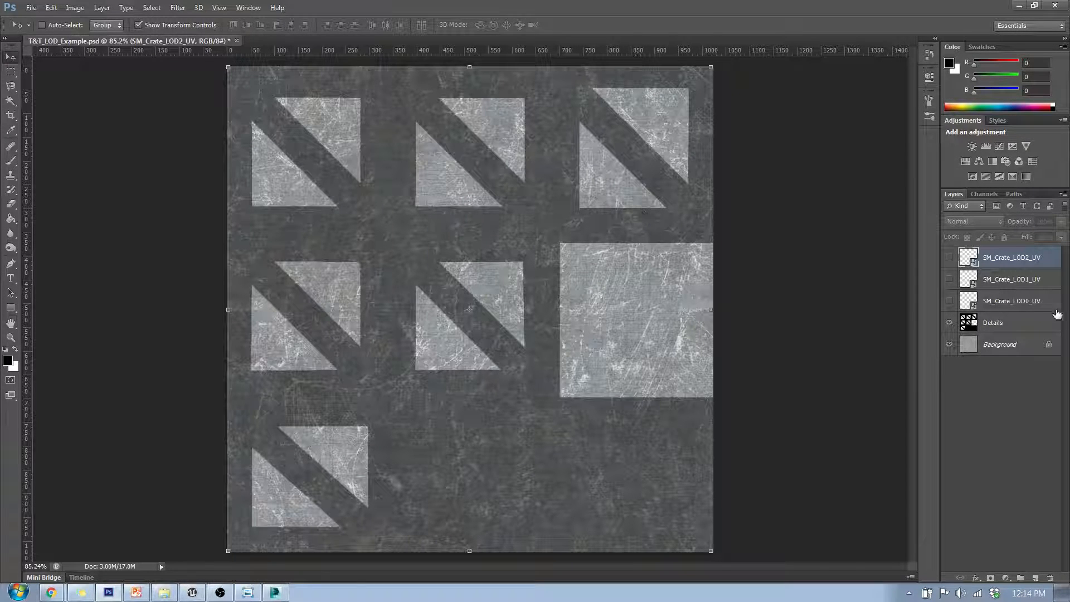
Toggle the Background and Details layers on and off to check the detail overlay, then minimize Photoshop
click(1035, 322)
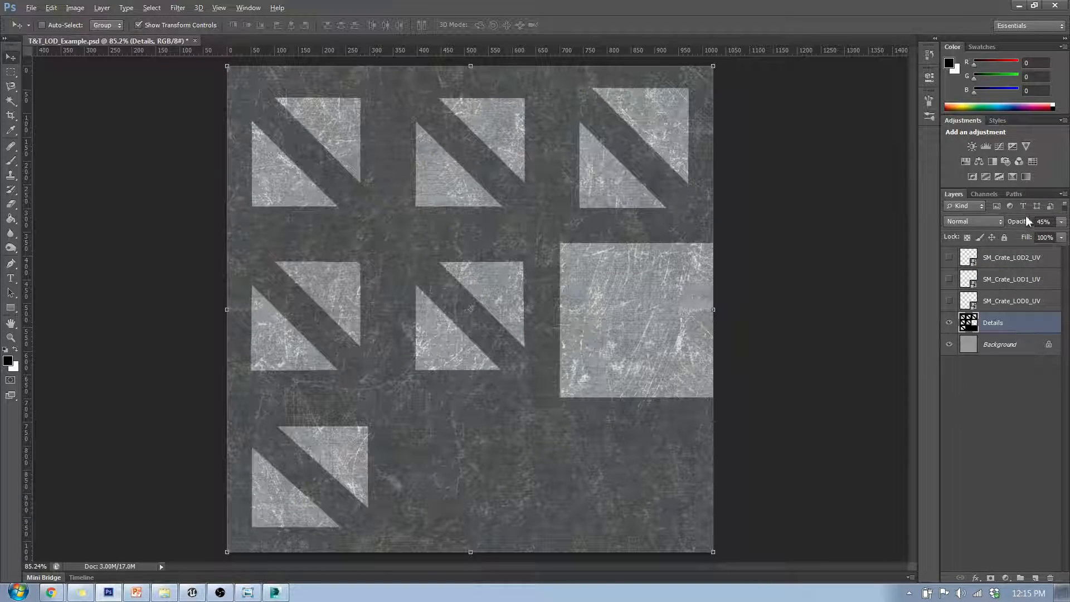
click(949, 344)
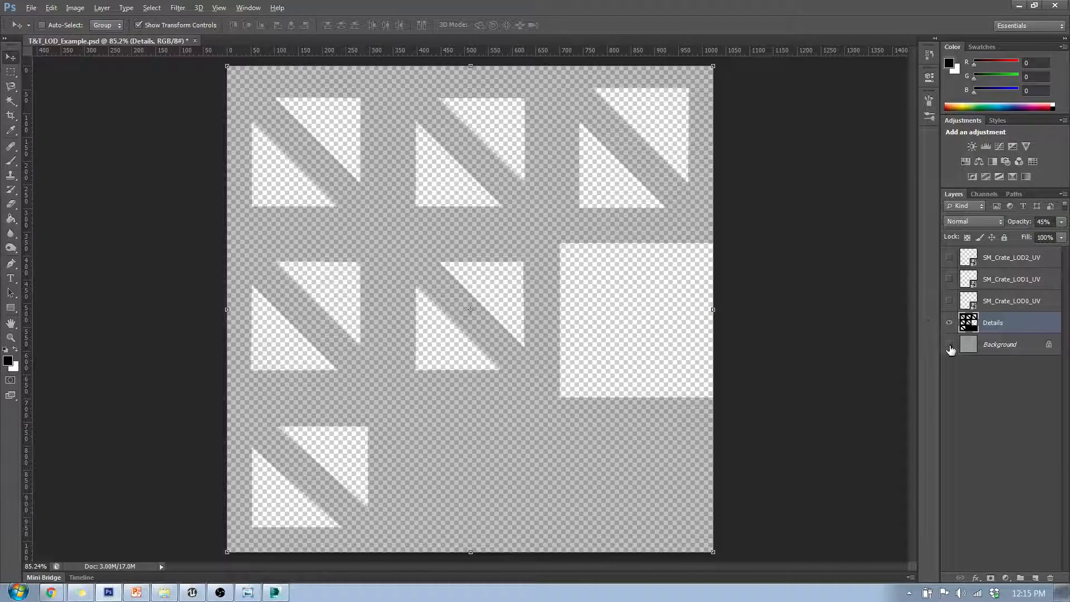
click(949, 344)
click(950, 323)
click(950, 324)
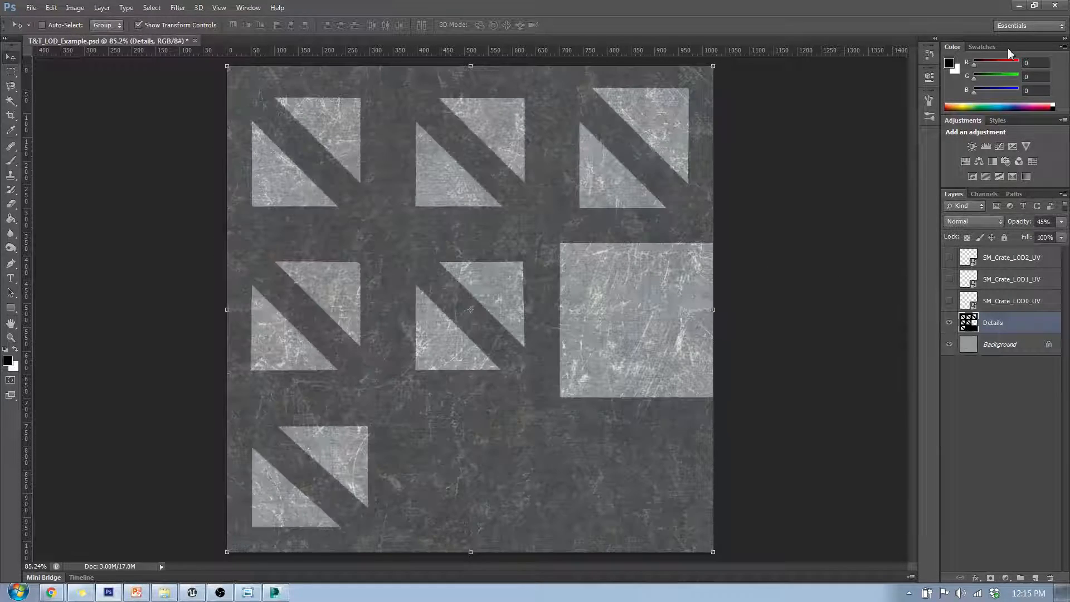
click(1018, 7)
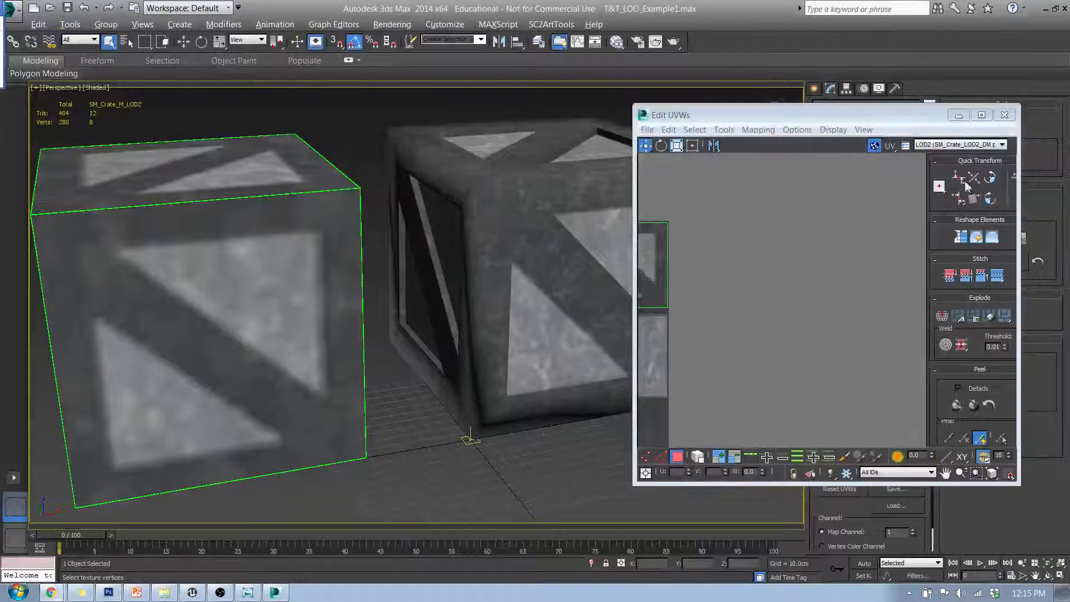
Close the UV editor and set the X position of the LOD0 and LOD2 crates to 0 so all three overlap
drag(900, 113, 494, 117)
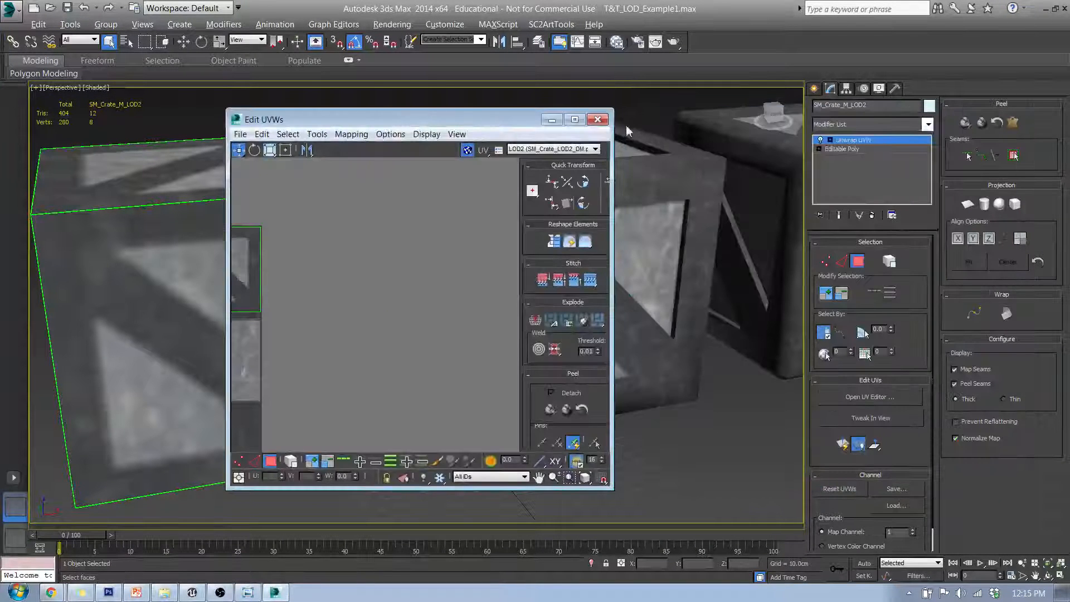
click(599, 120)
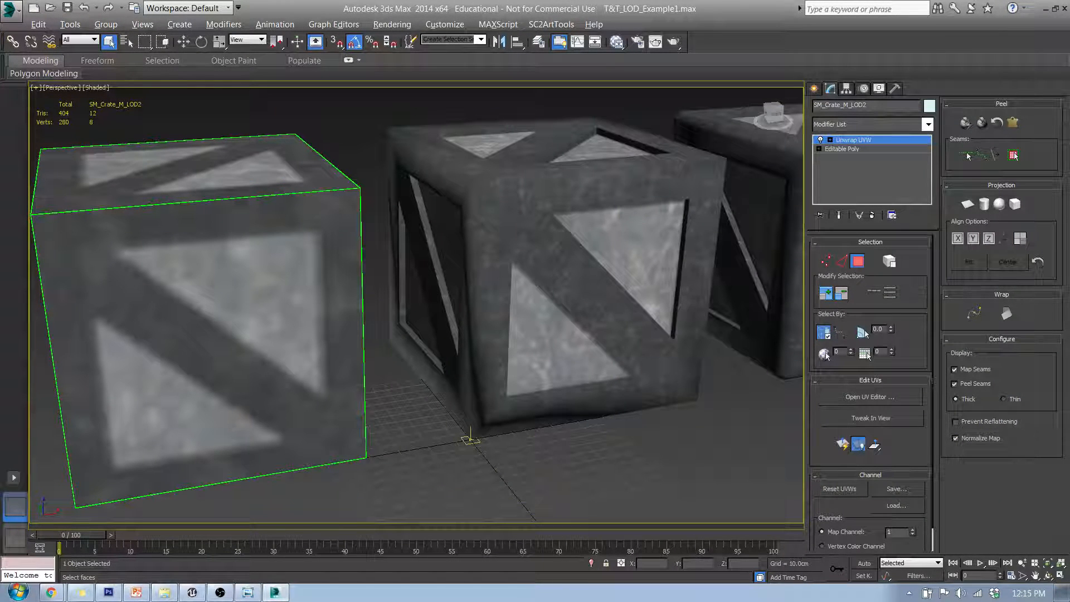
middle_drag(515, 370, 473, 345)
scroll(473, 345, down, 6)
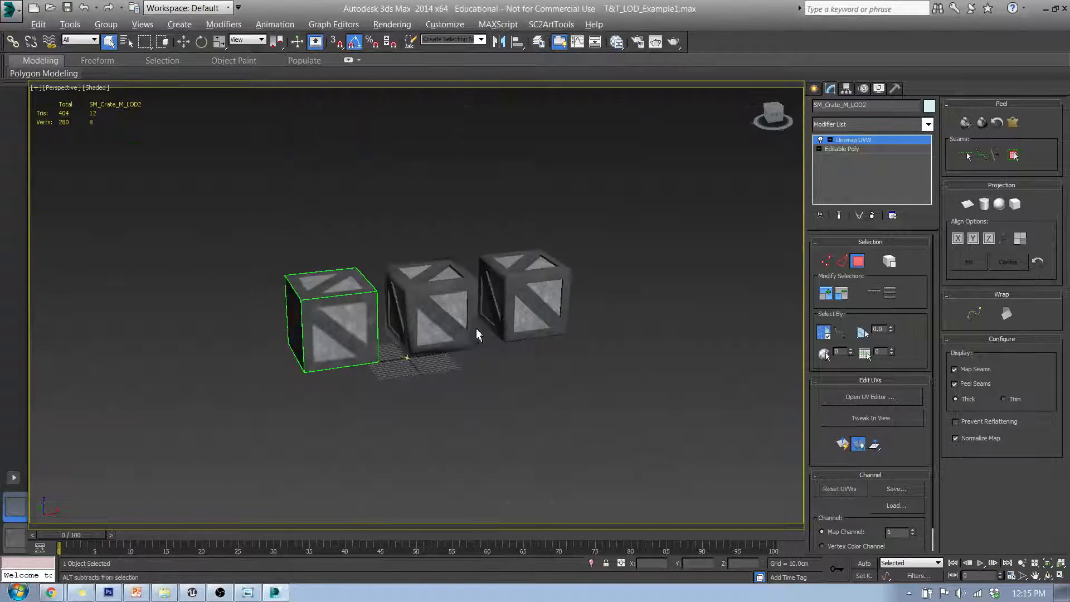
click(815, 89)
click(526, 350)
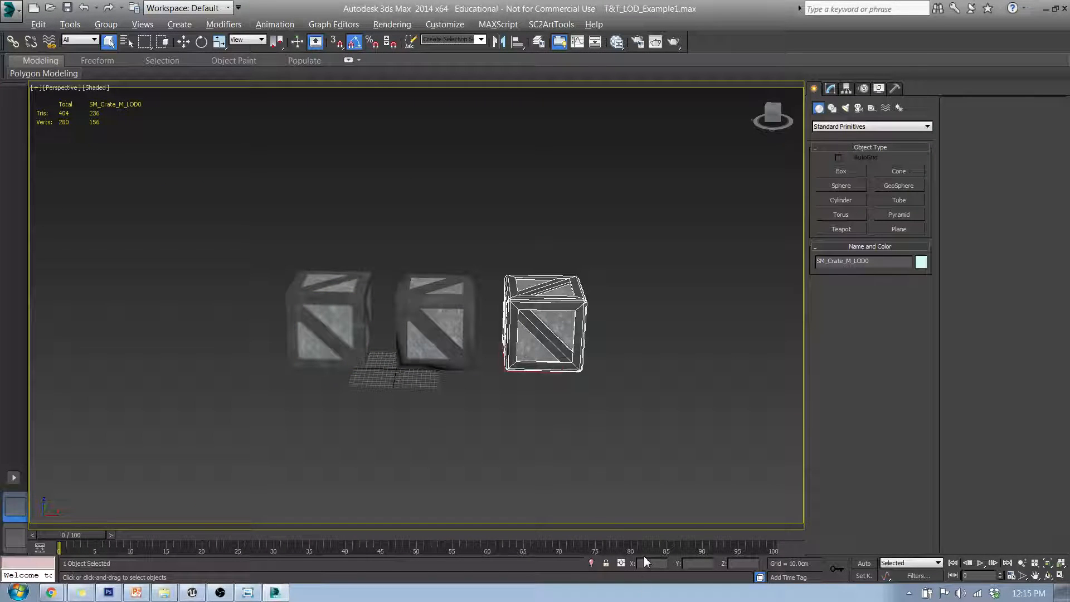
key(w)
right_click(672, 562)
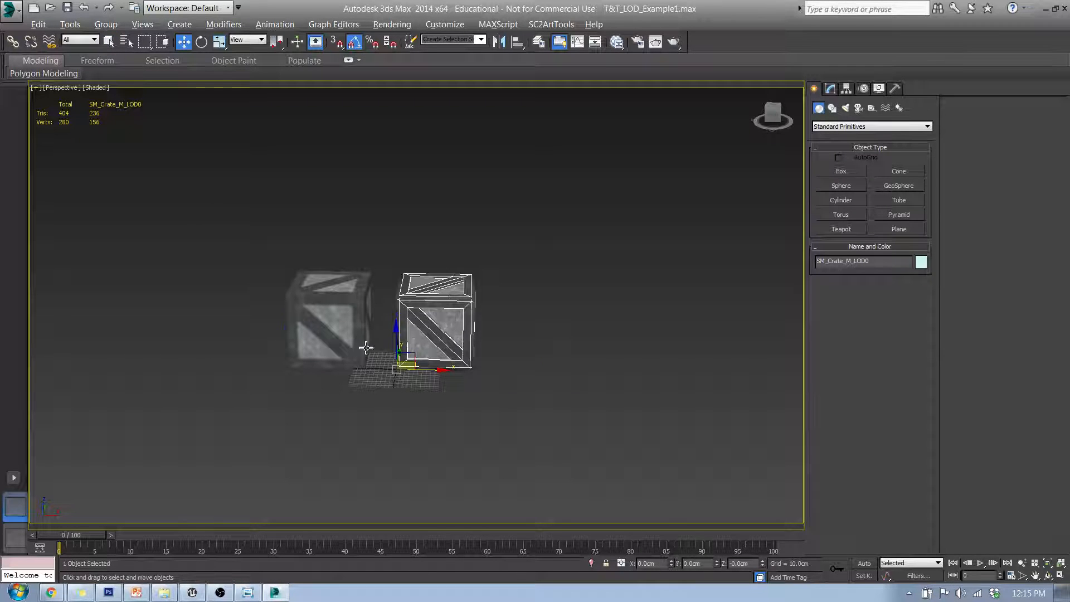
click(361, 346)
right_click(671, 563)
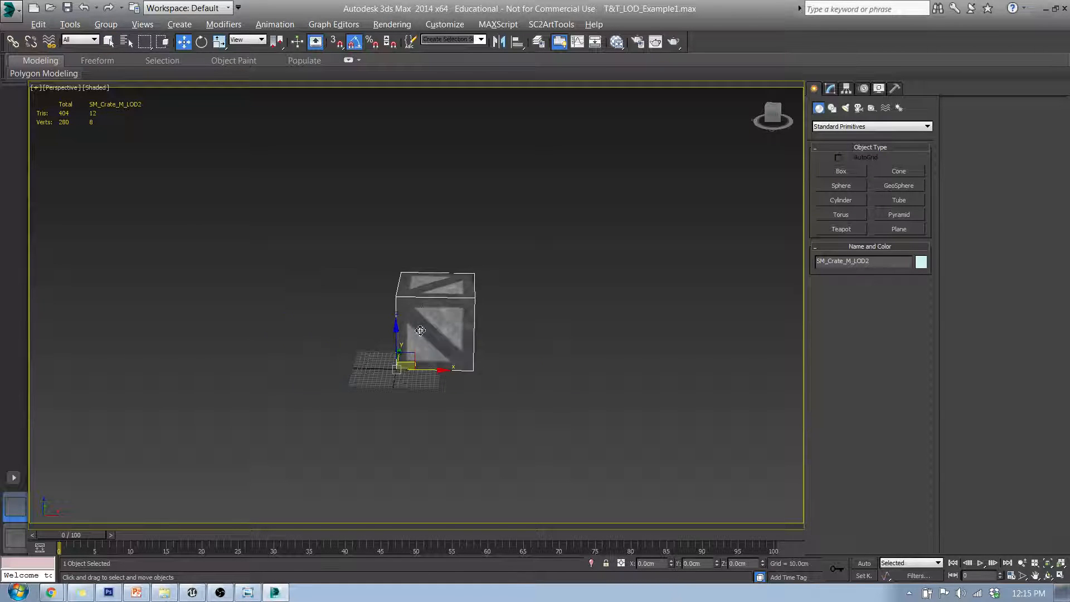
Inspect the overlapping crates closely from several angles
alt+middle_drag(420, 330, 381, 385)
scroll(419, 409, up, 5)
scroll(386, 320, down, 3)
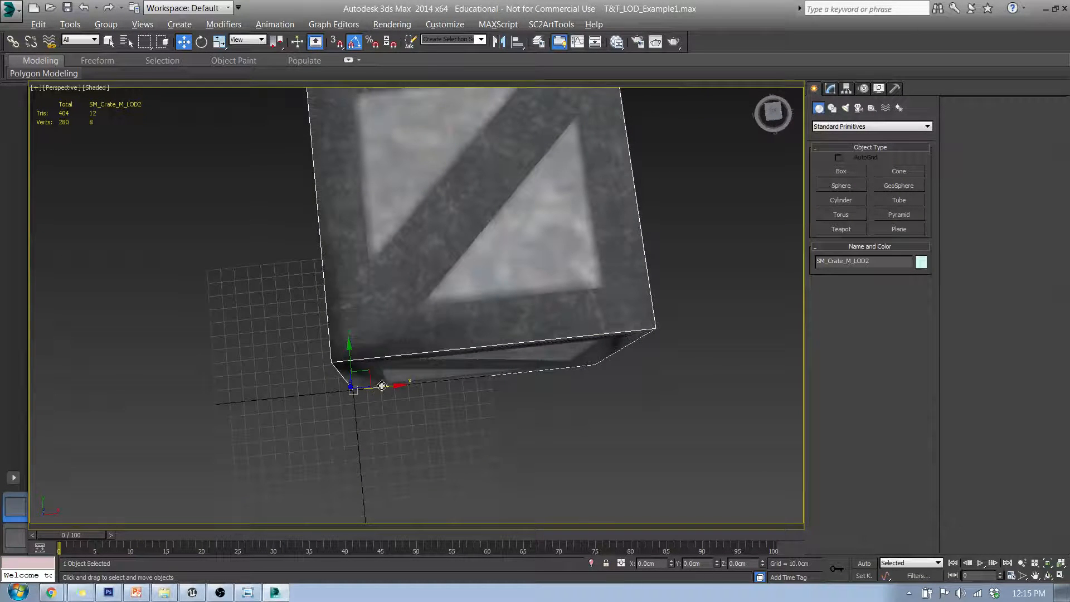
alt+middle_drag(414, 312, 373, 245)
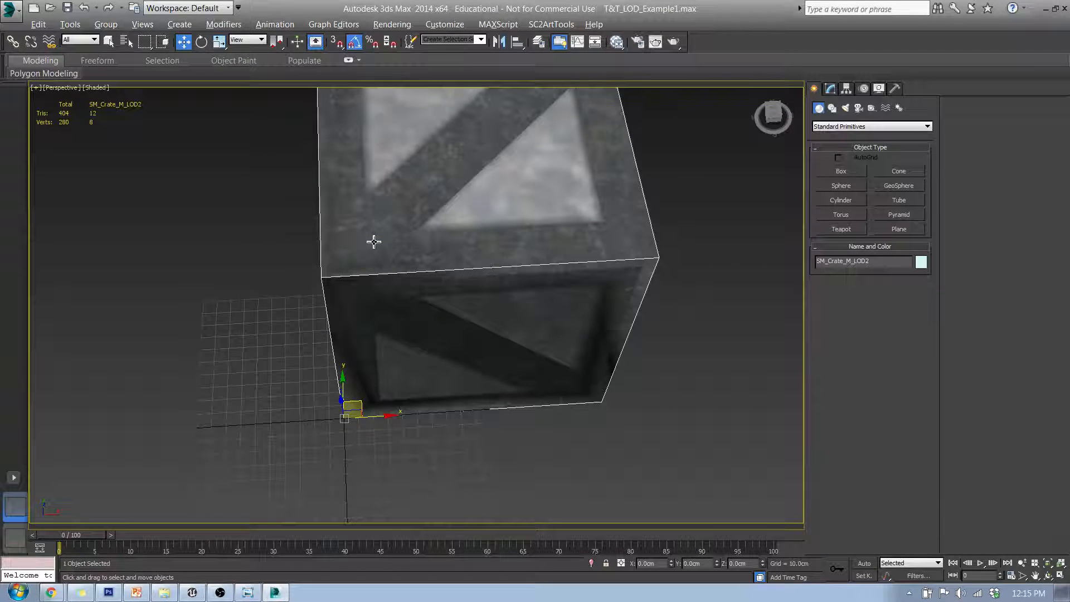
alt+middle_drag(467, 247, 509, 284)
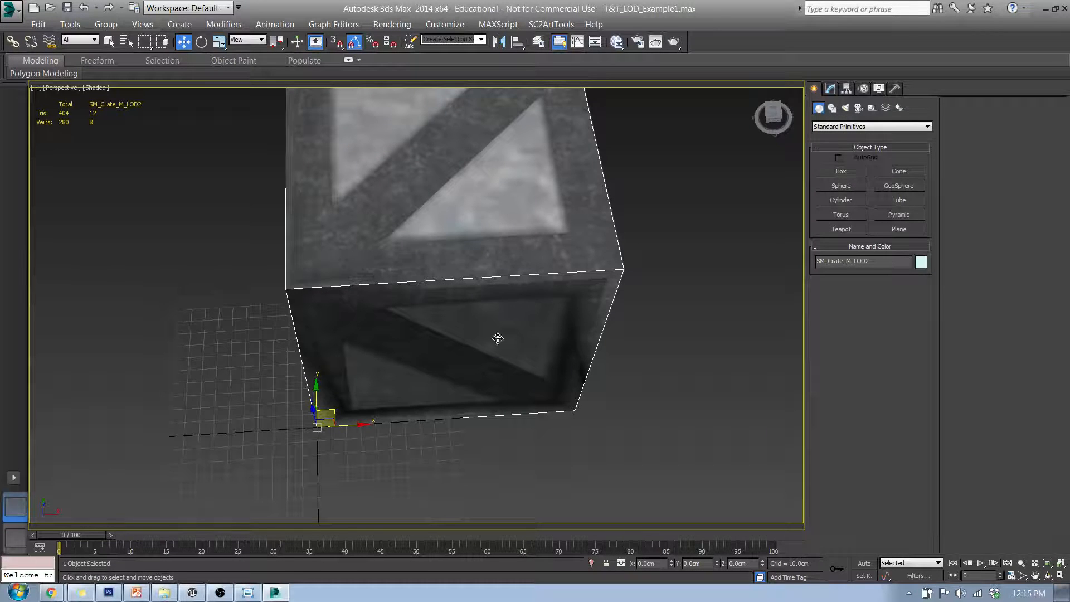
alt+middle_drag(535, 363, 525, 267)
scroll(505, 349, down, 6)
Select all three crate LODs and group them under the name SM_Crate
drag(509, 244, 612, 420)
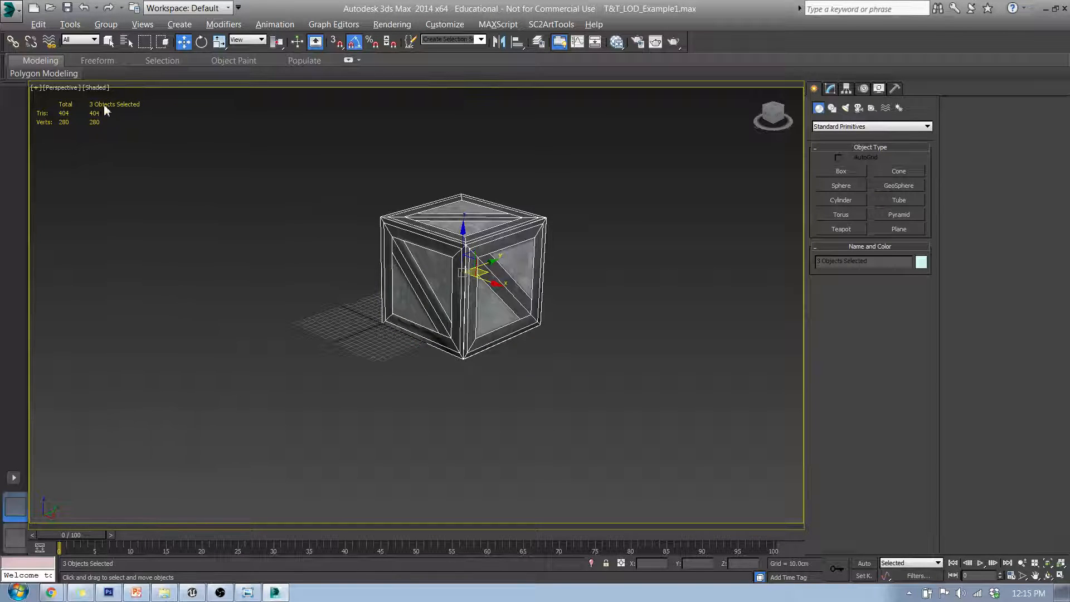
click(107, 25)
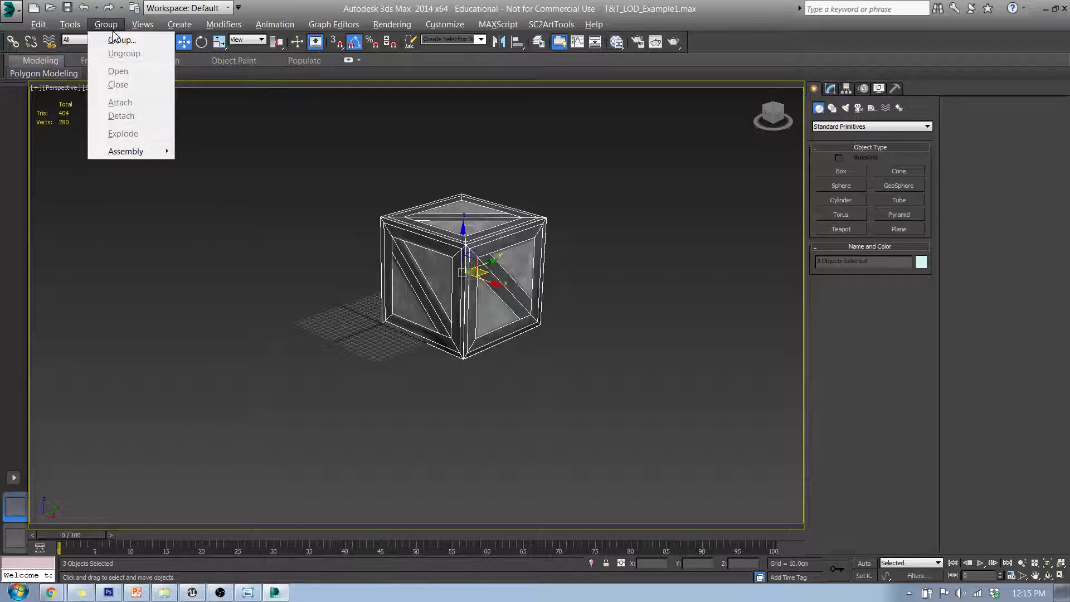
click(122, 45)
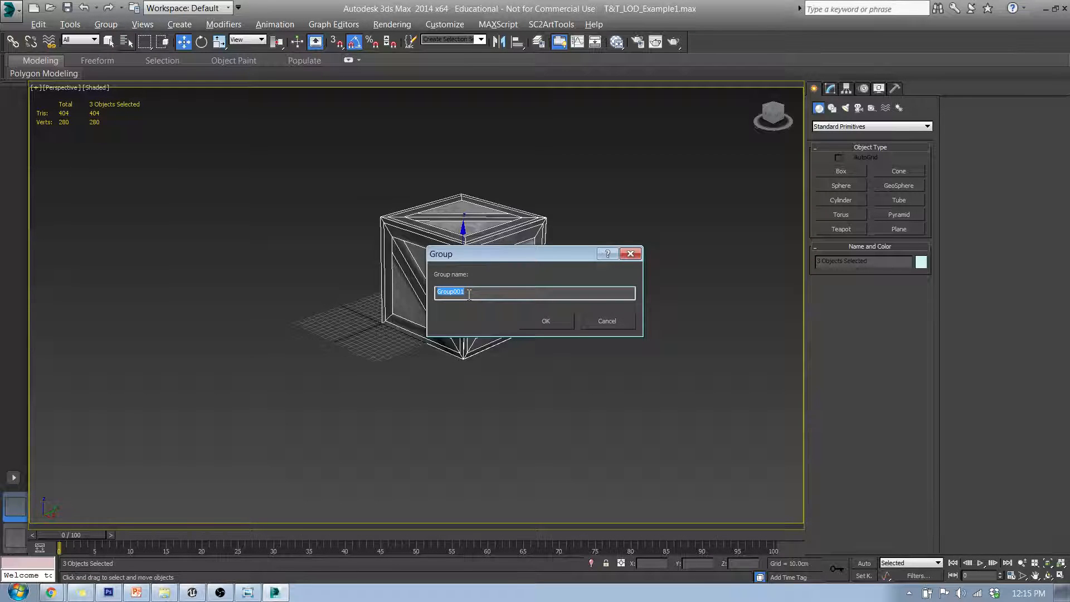
text(SM_Crate)
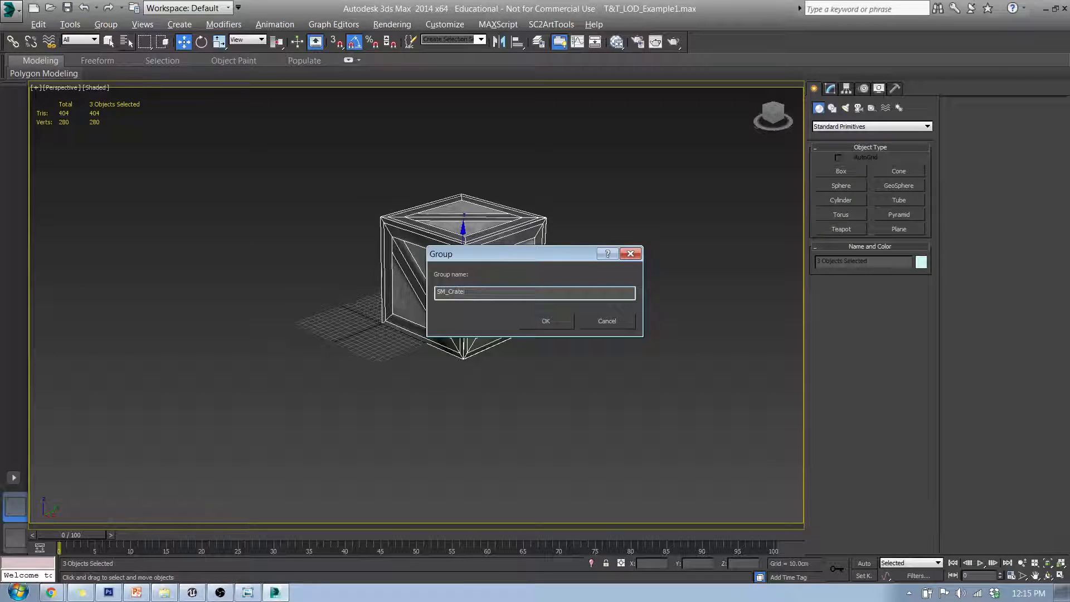
click(552, 323)
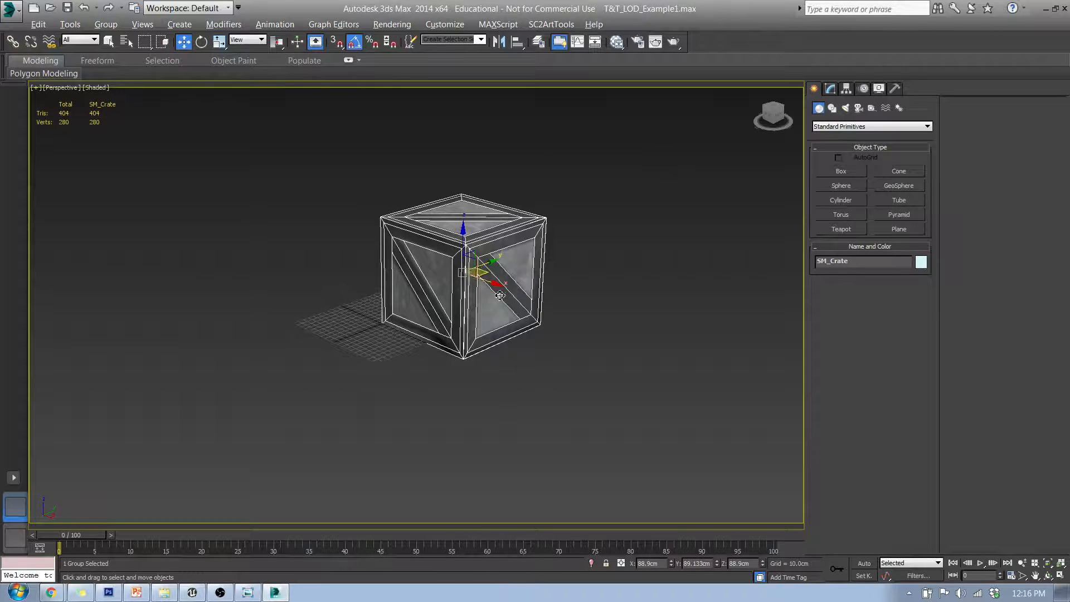
Open the Level of Detail utility and create a new LOD set from the SM_Crate group
middle_drag(504, 299, 460, 307)
scroll(460, 307, up, 5)
scroll(459, 308, down, 3)
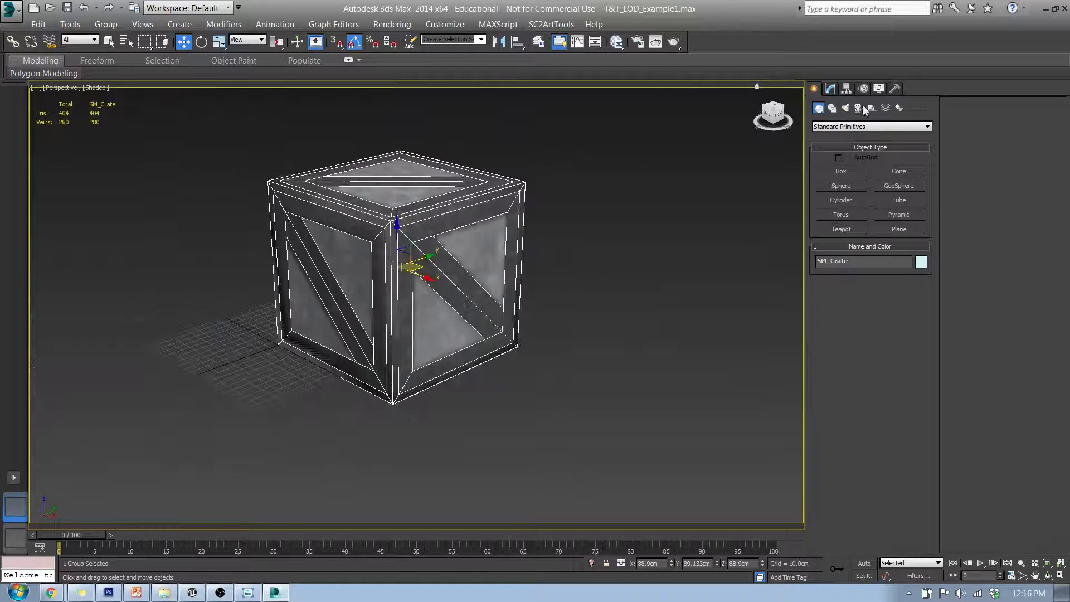
click(895, 88)
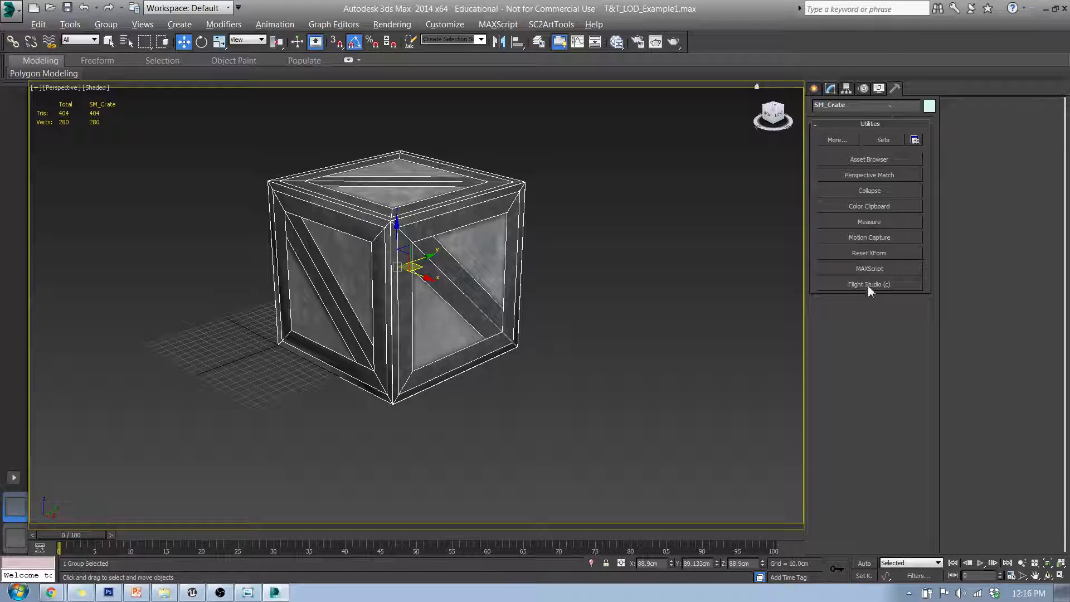
click(837, 141)
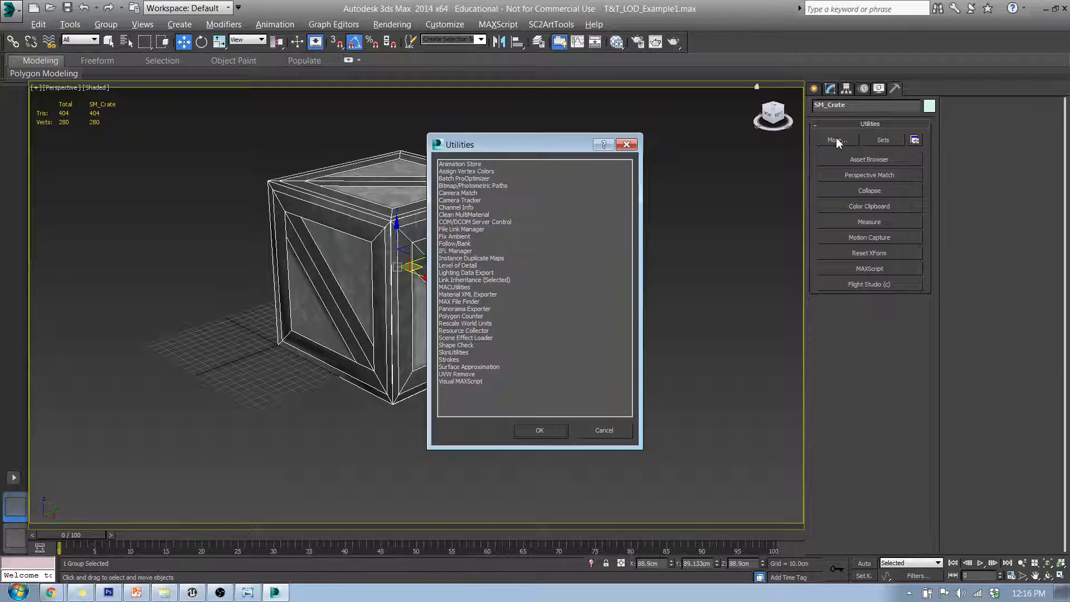
click(449, 267)
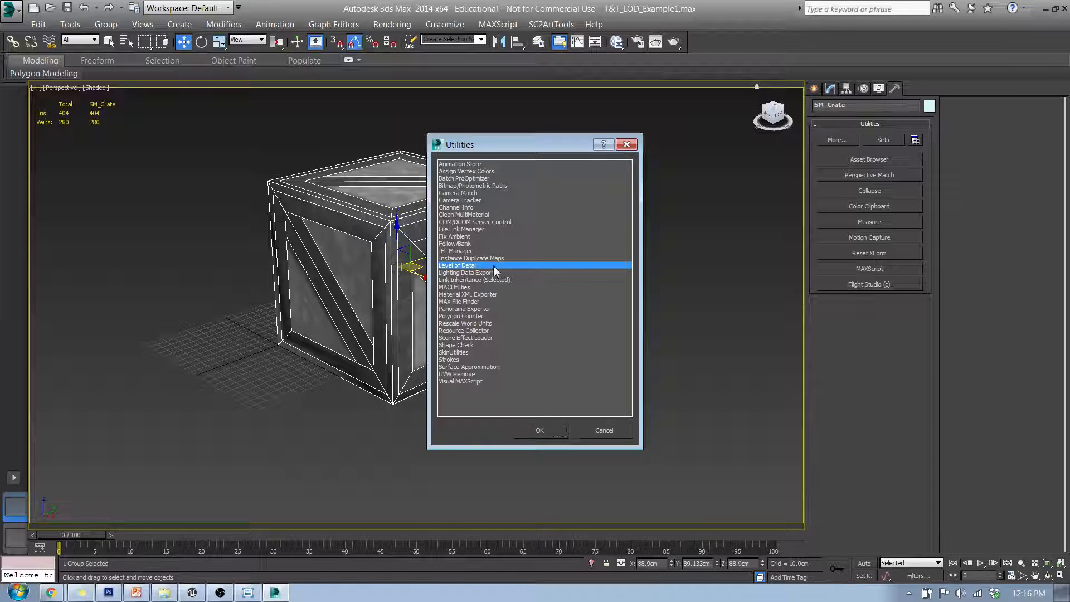
click(540, 431)
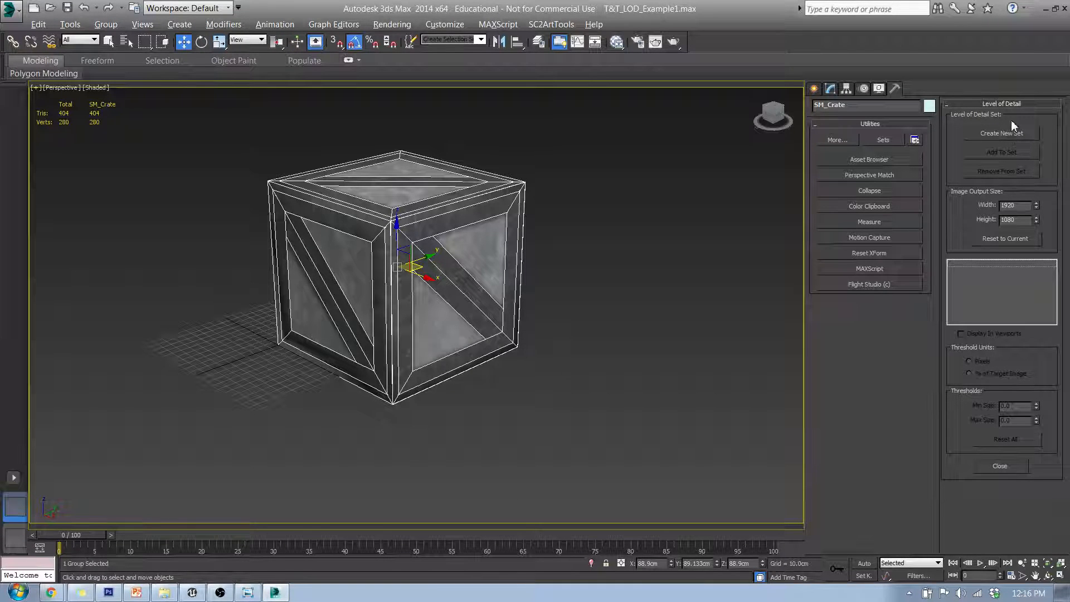
click(1000, 134)
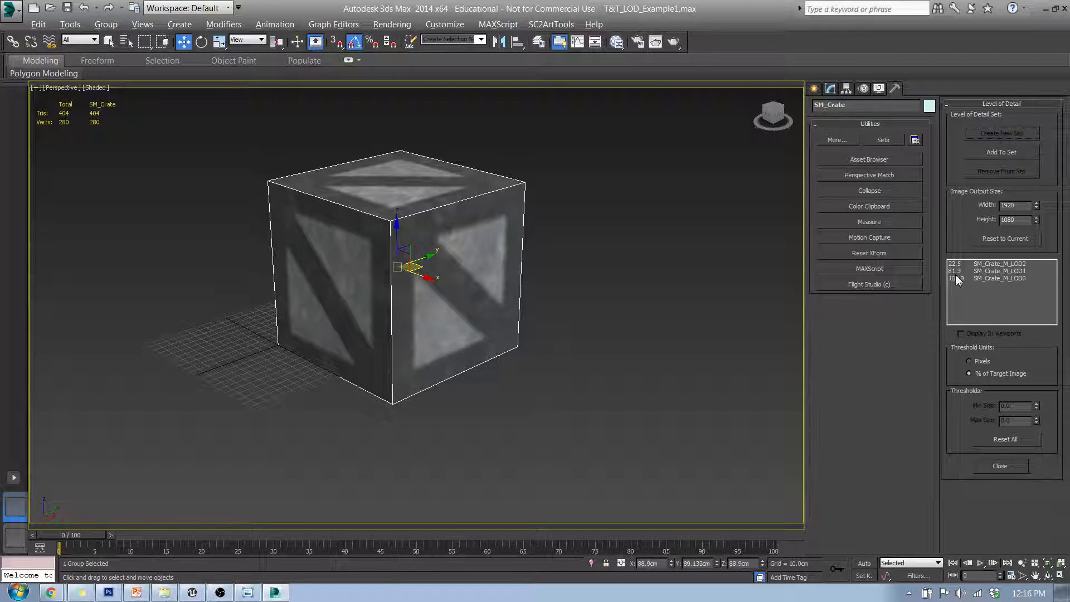
Check the threshold sizes of each LOD entry in the set, then close the Level of Detail utility
click(986, 278)
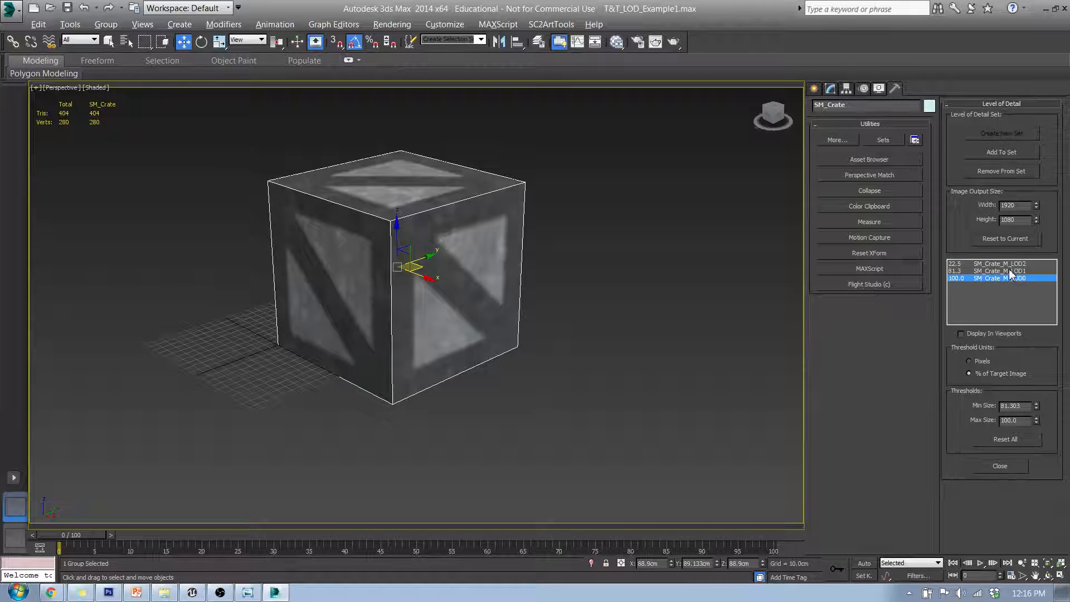
click(1009, 272)
click(1010, 264)
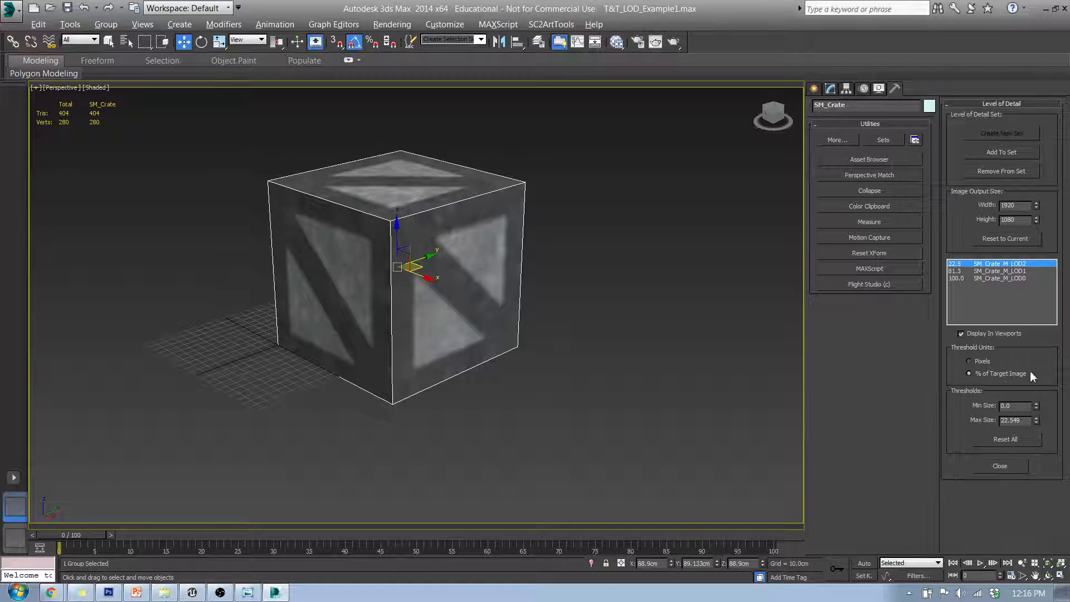
click(1000, 466)
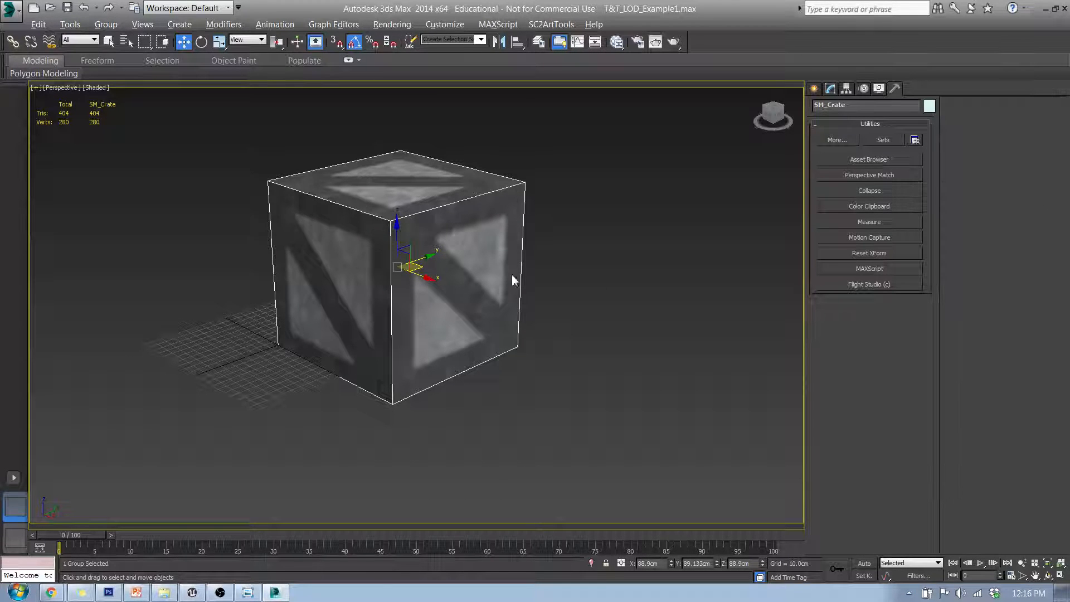
Export the SM_Crate group to the Desktop as an FBX file named SM_Crate
middle_drag(459, 284, 488, 316)
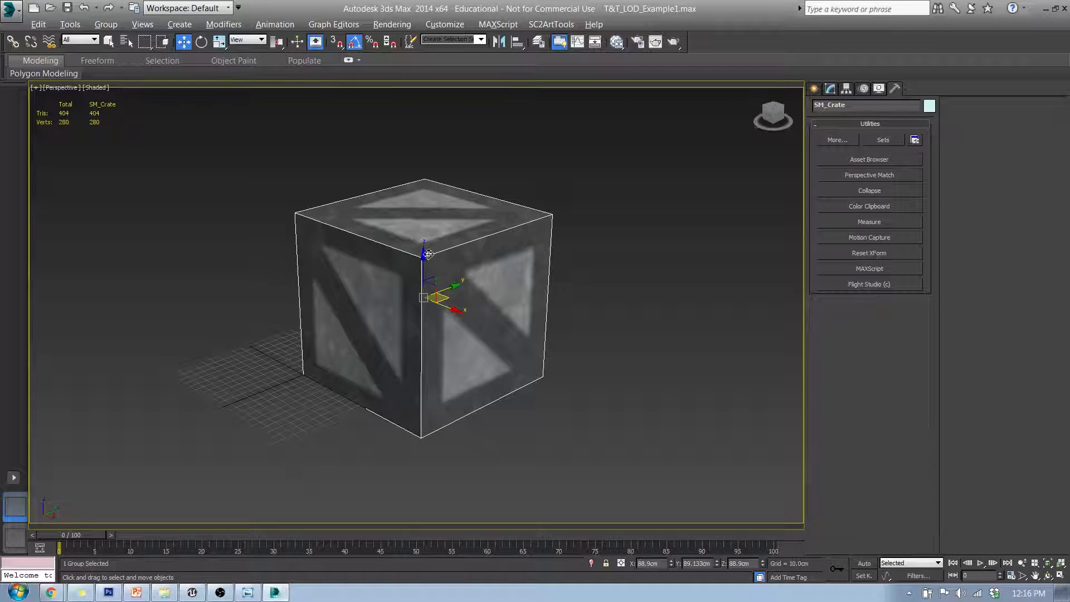
double_click(855, 105)
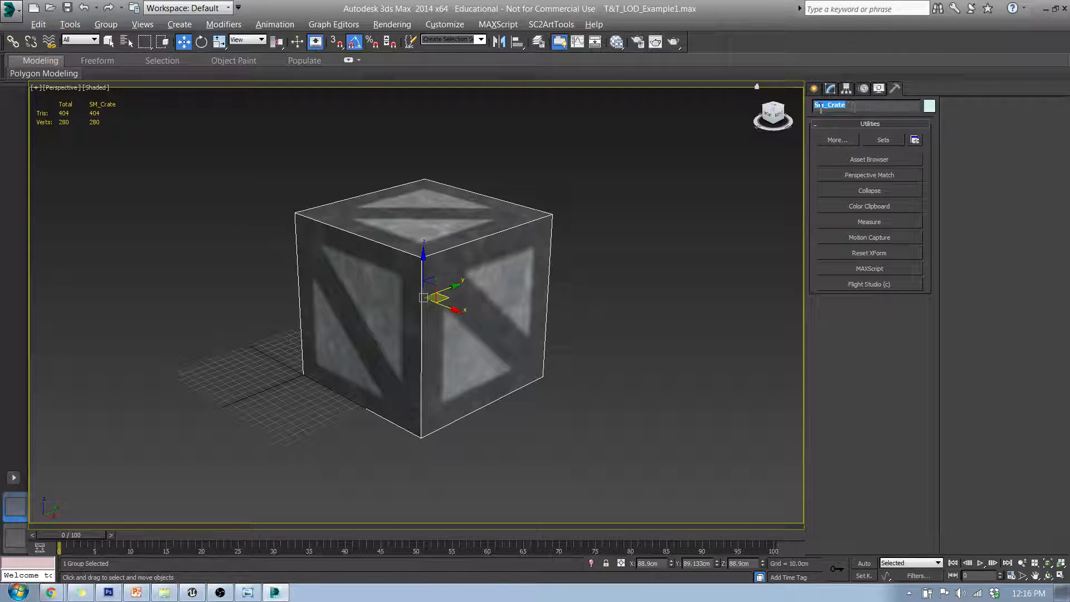
click(14, 18)
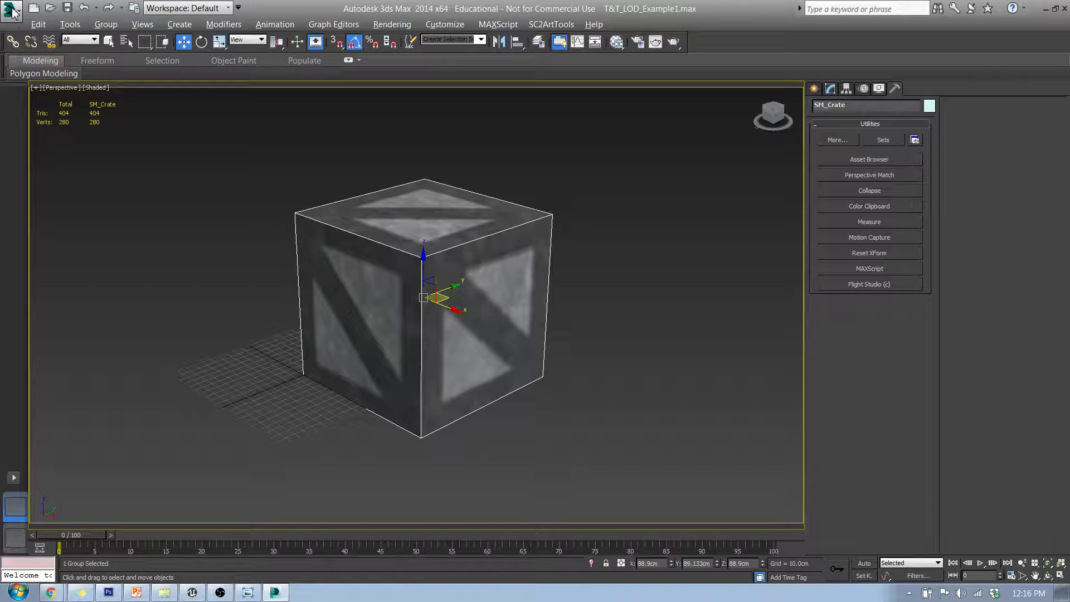
click(13, 12)
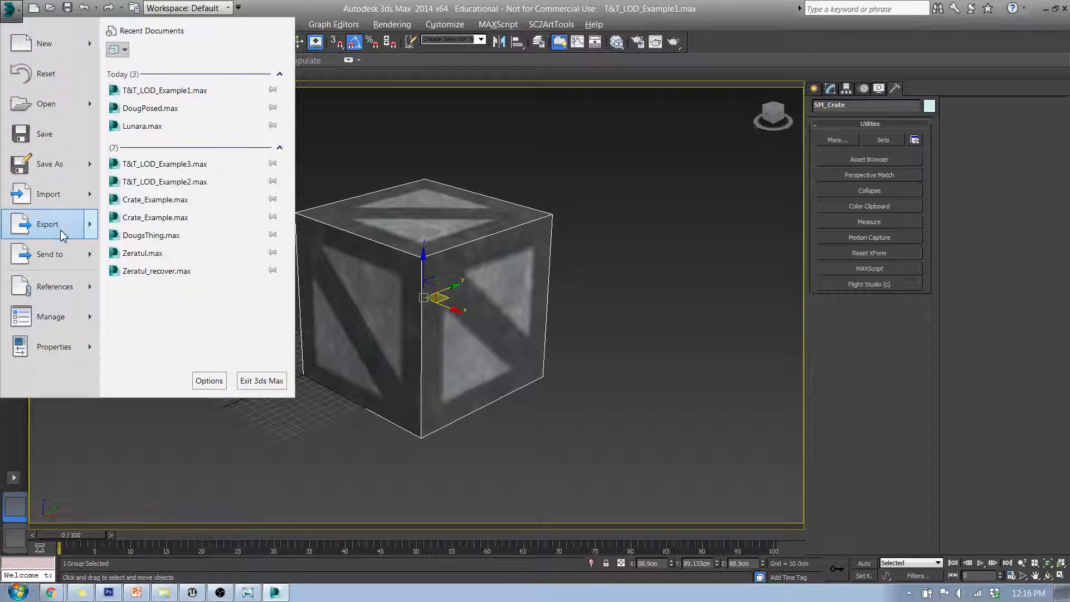
click(78, 230)
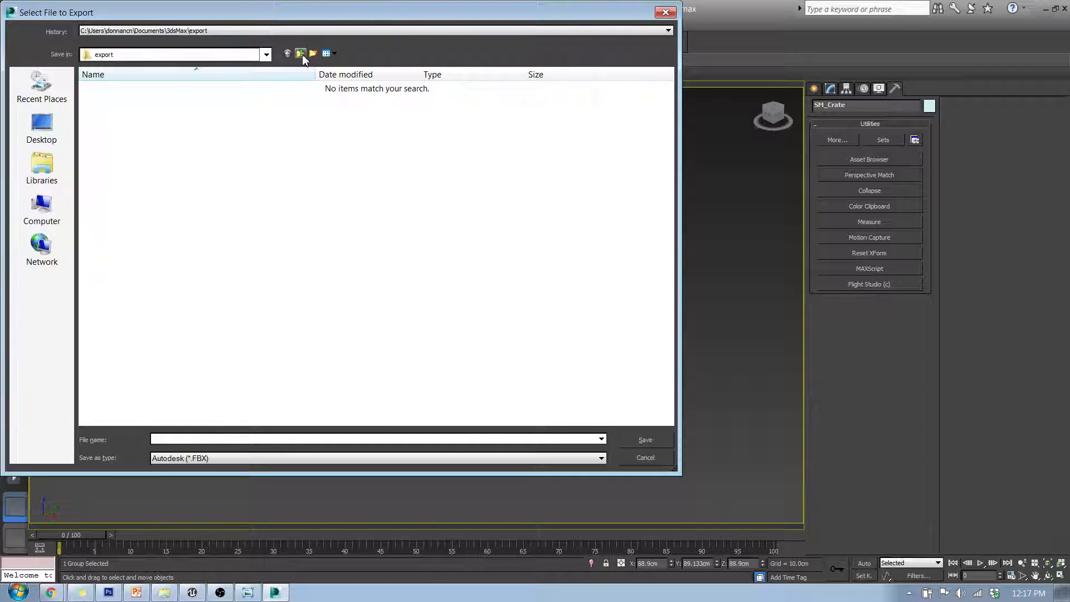
click(300, 53)
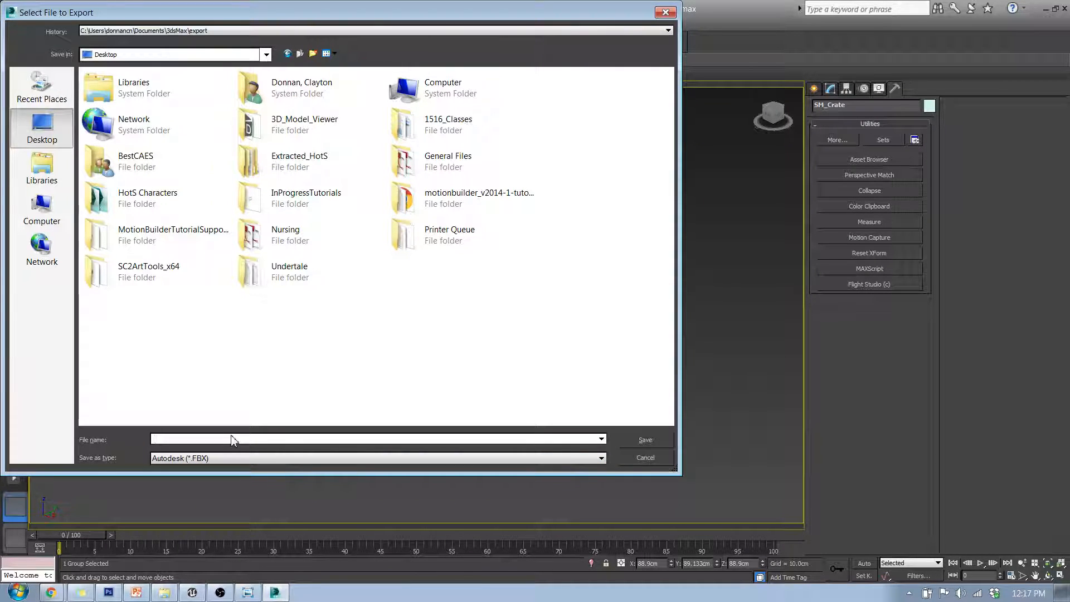
text(_Crate)
click(647, 440)
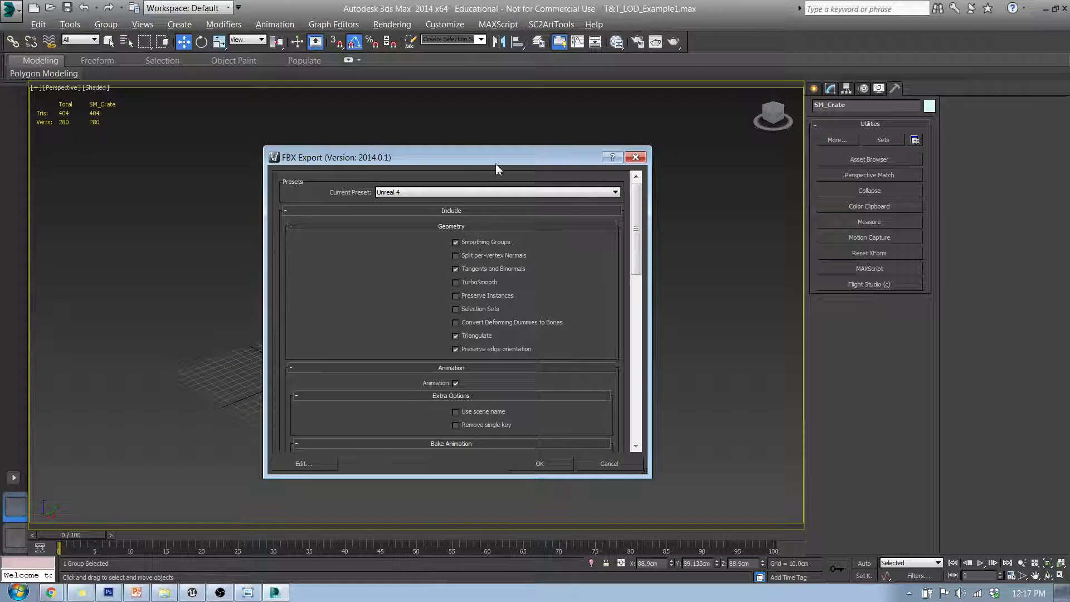
Read the Unreal Engine documentation page on creating and using LODs in the browser
drag(496, 166, 533, 42)
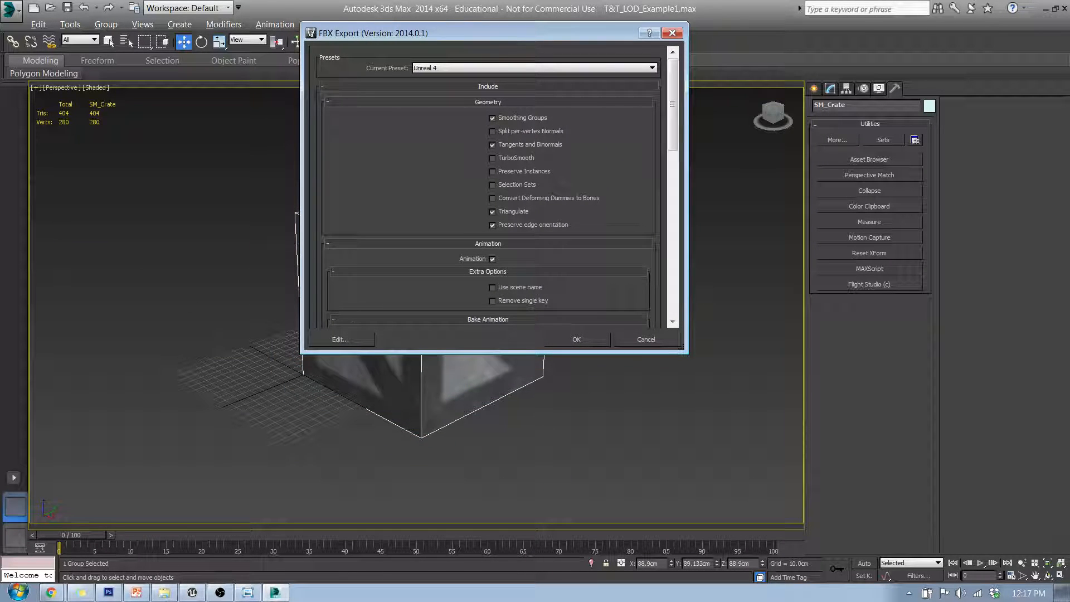
click(51, 593)
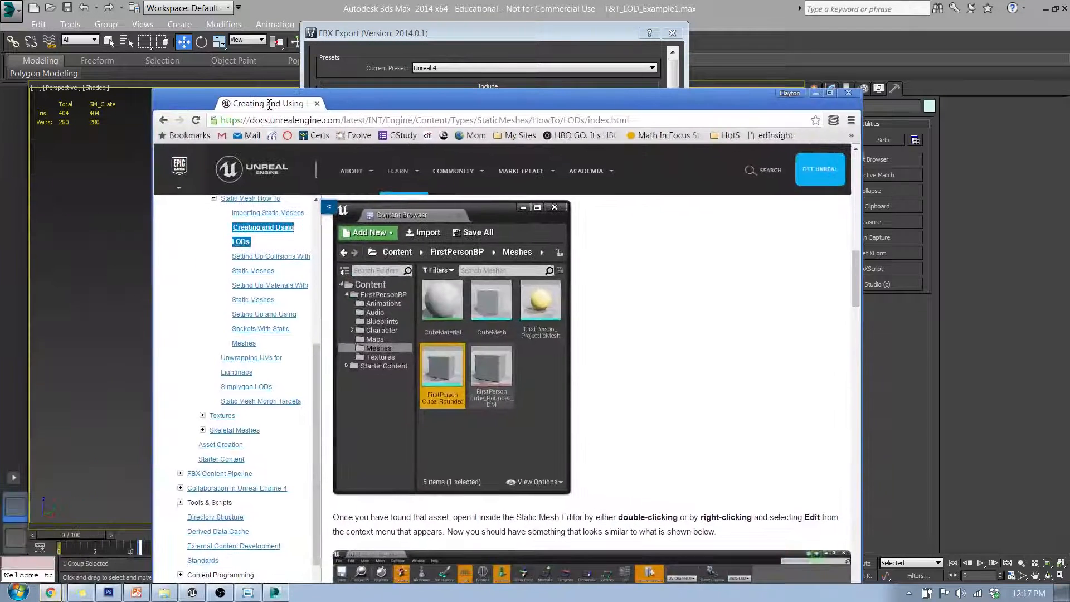
double_click(269, 103)
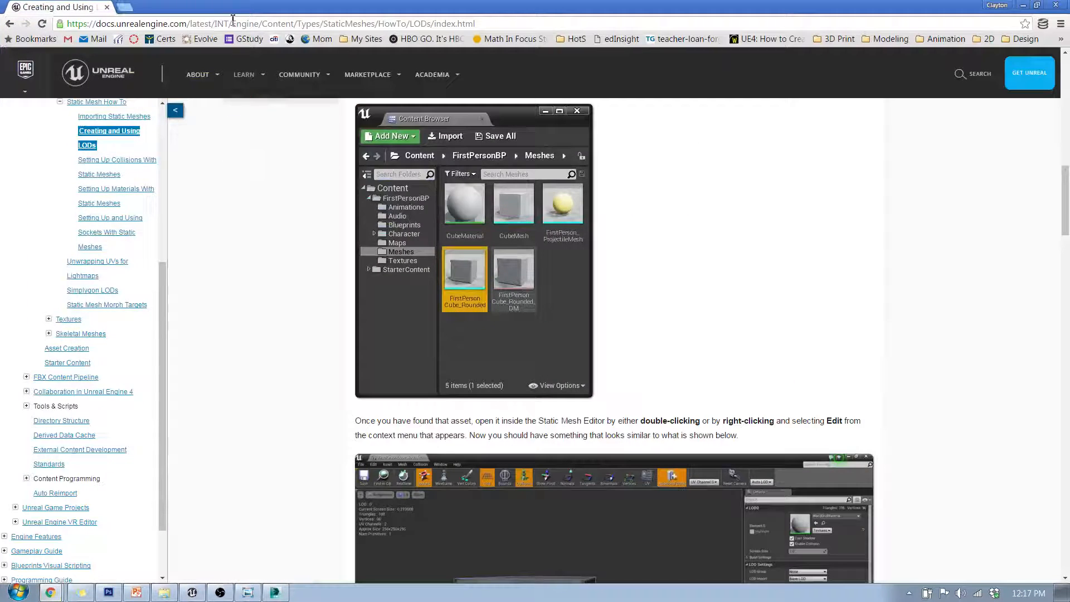
scroll(480, 191, up, 15)
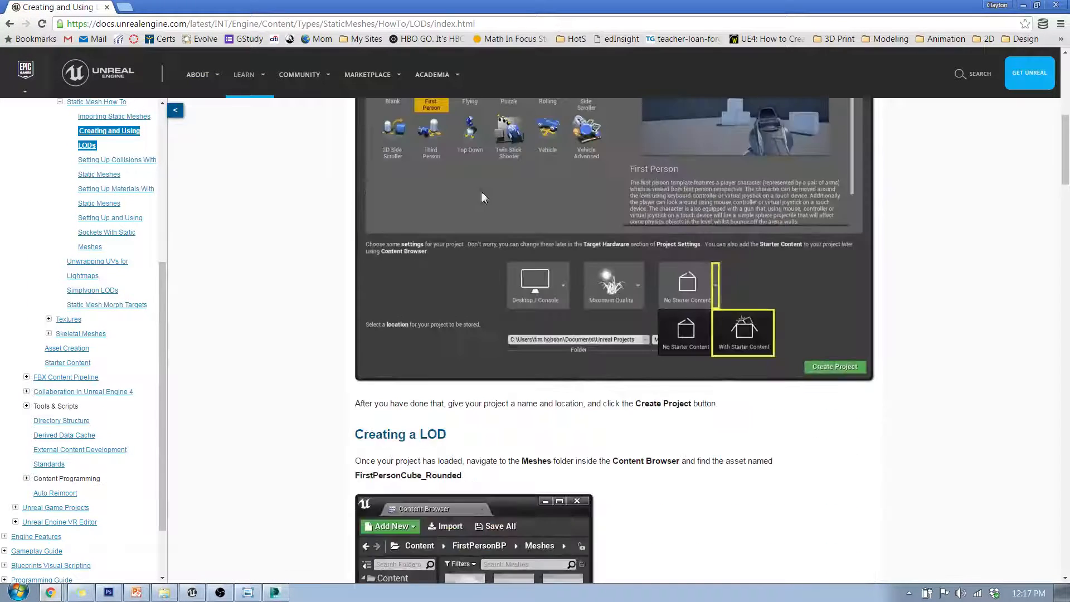
drag(397, 167, 563, 162)
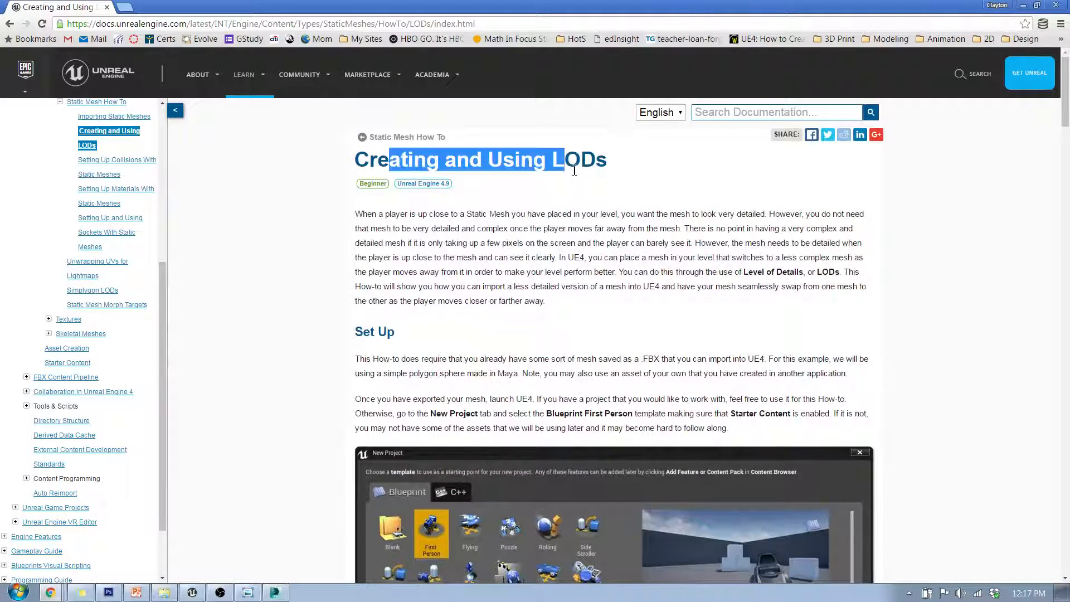
drag(1067, 101, 1067, 533)
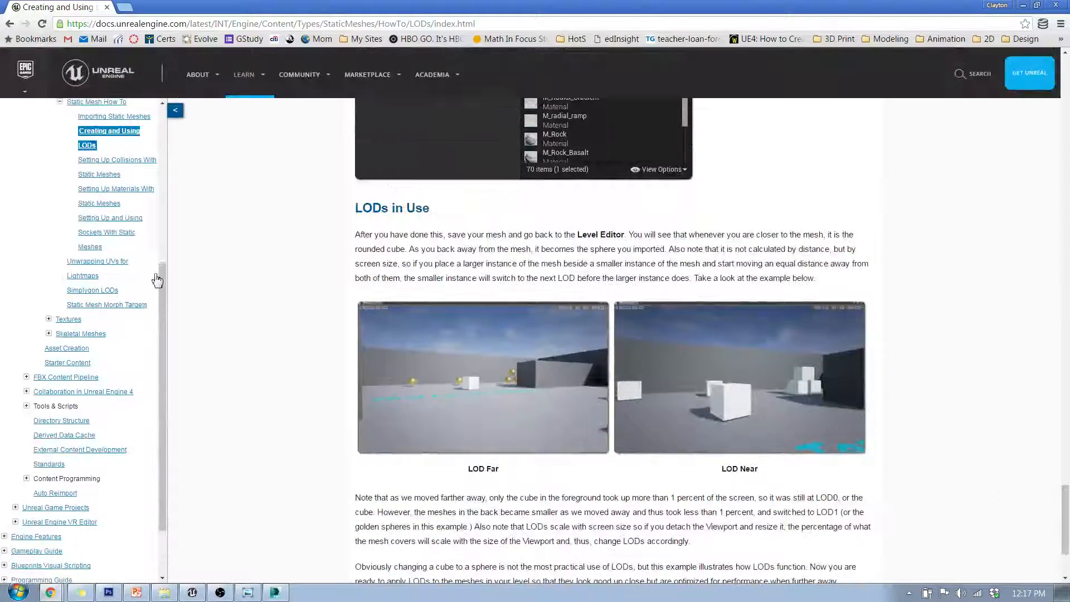
scroll(111, 262, up, 1)
scroll(111, 245, up, 4)
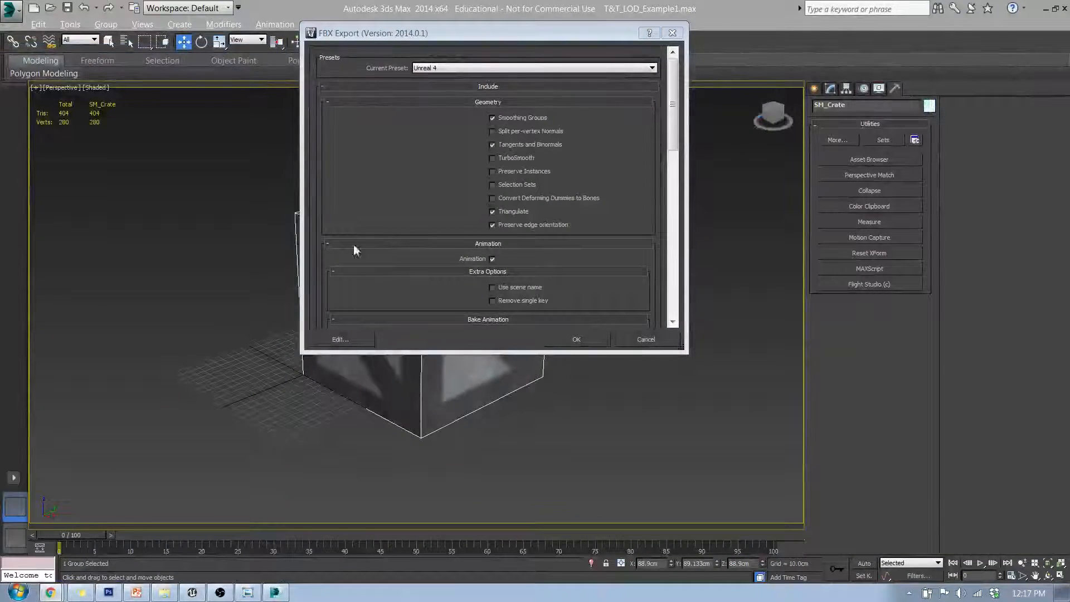
Review the FBX export settings under the Unreal 4 preset and confirm the export
mouse_move(672, 118)
mouse_down()
mouse_move(672, 132)
mouse_move(678, 110)
mouse_up()
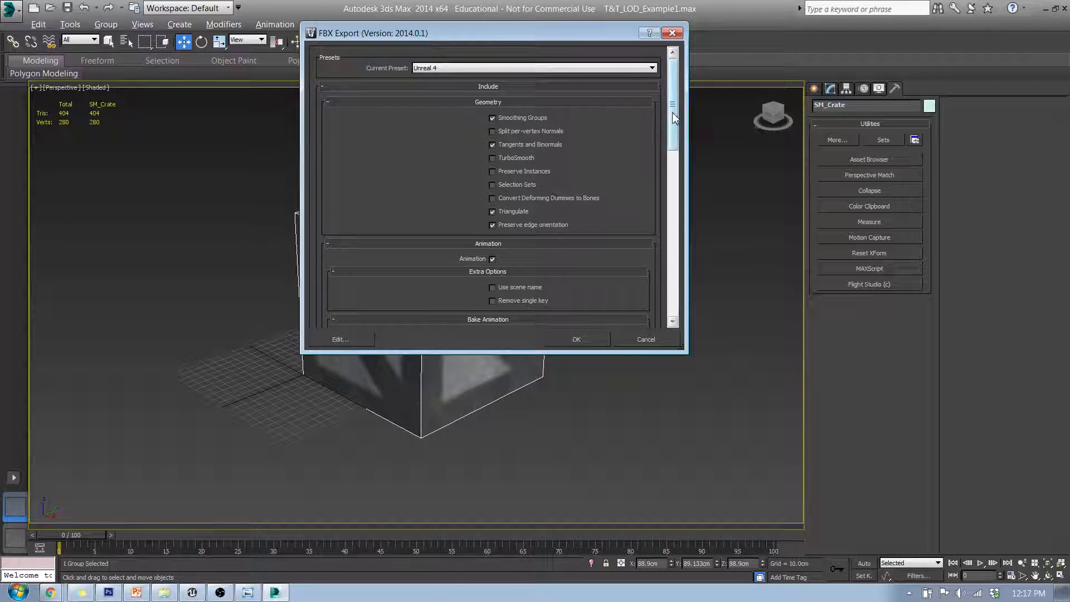
scroll(671, 111, down, 2)
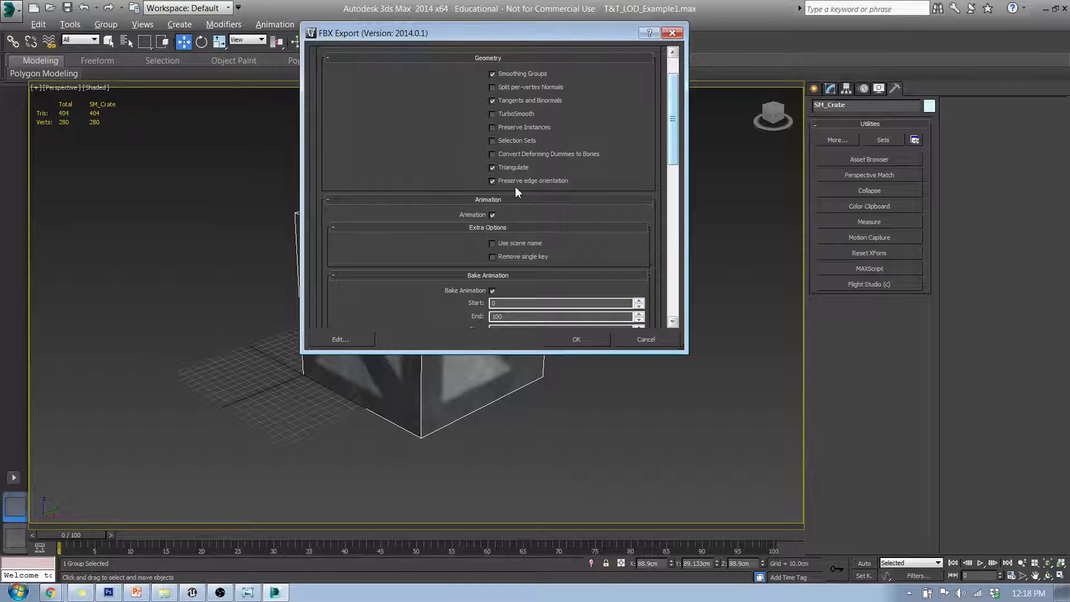
scroll(534, 161, down, 2)
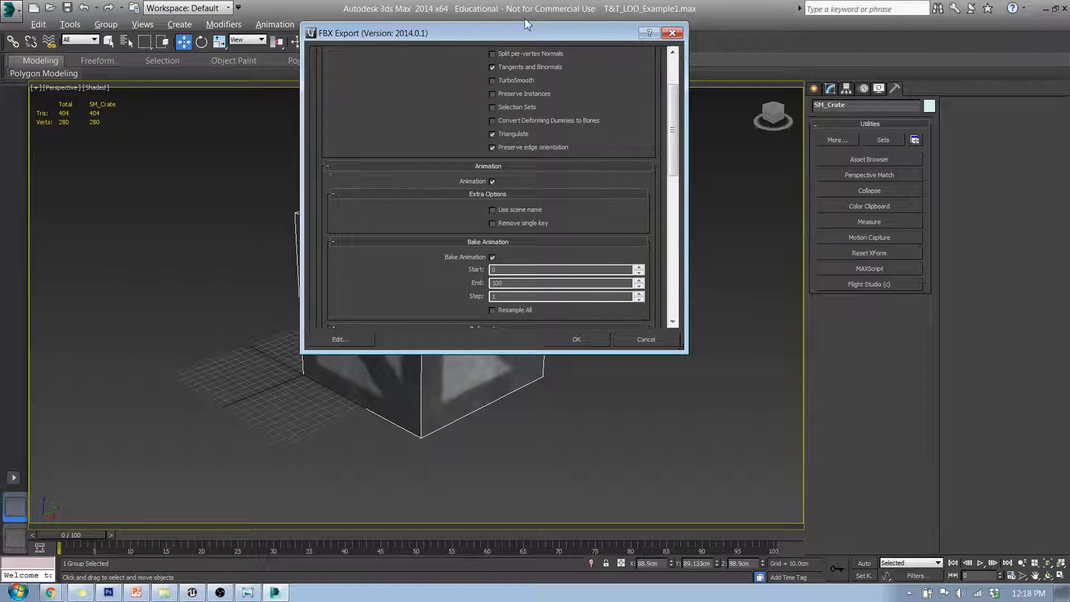
drag(508, 37, 775, 70)
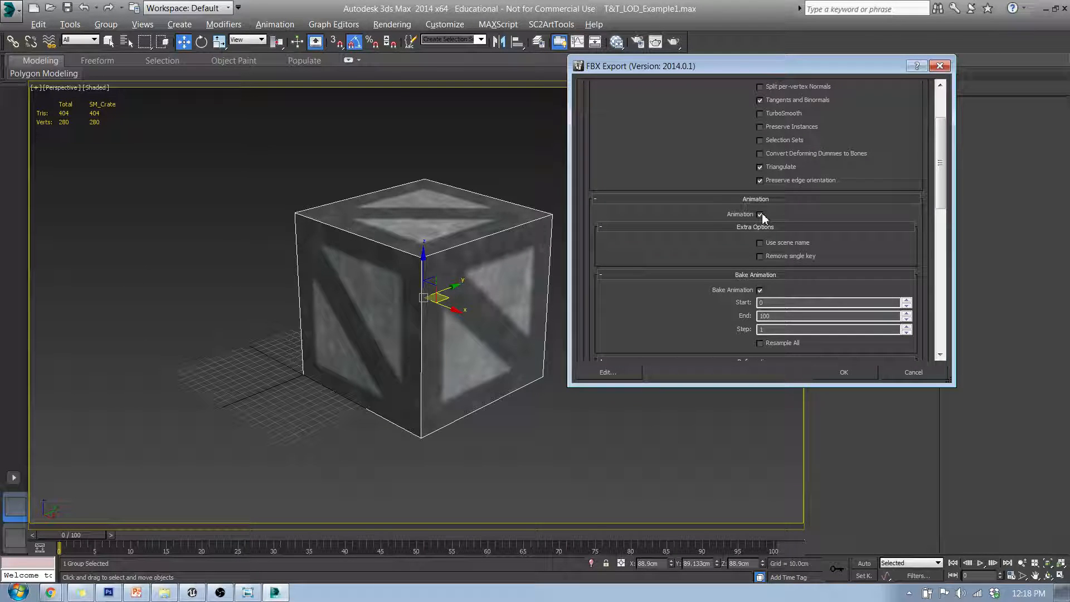
scroll(759, 184, down, 3)
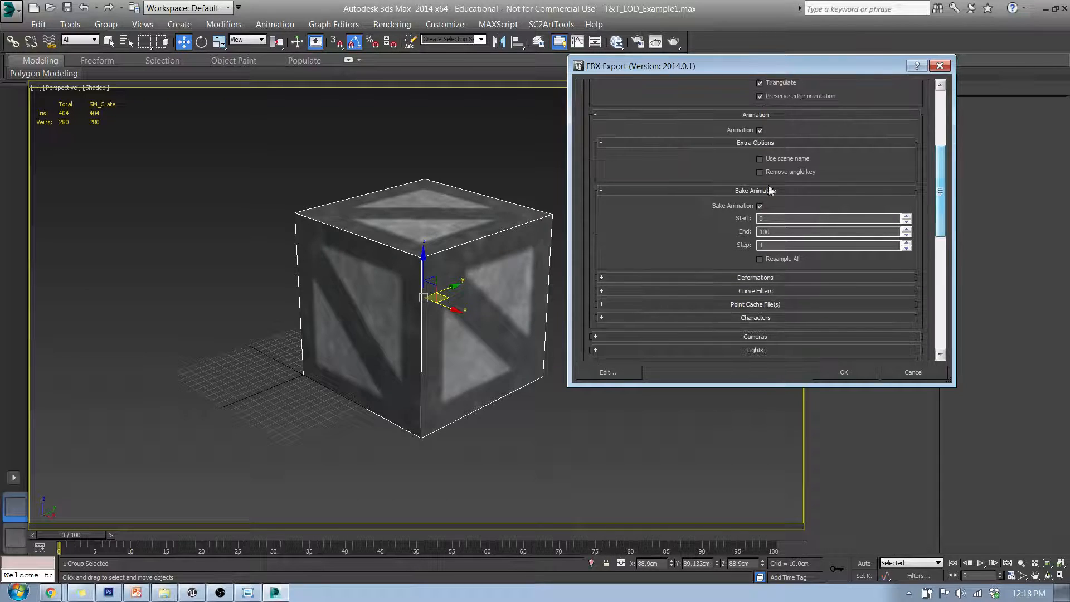
scroll(942, 165, down, 3)
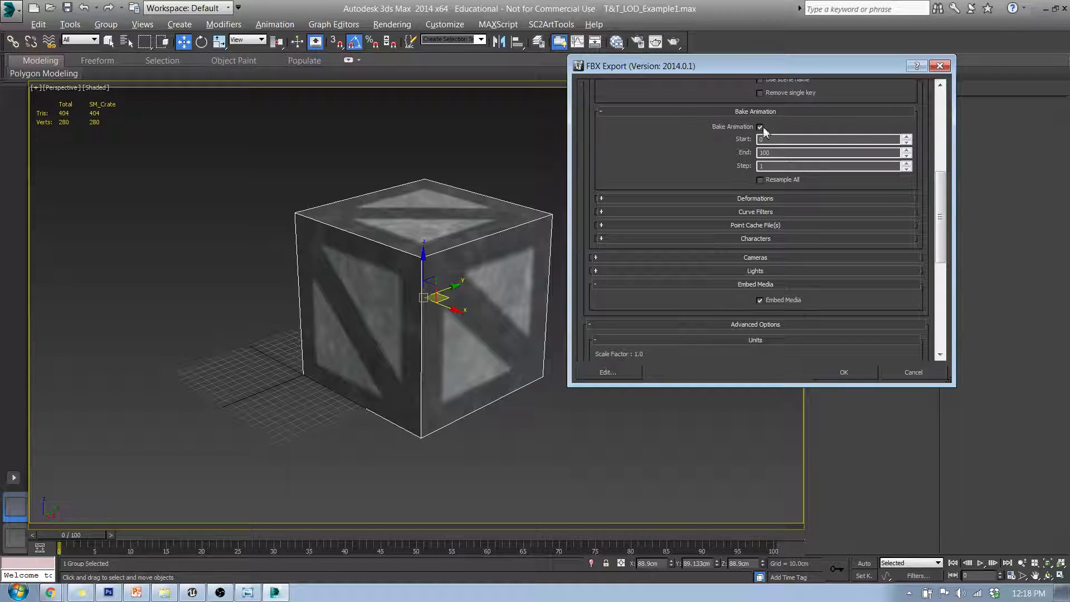
drag(940, 203, 948, 287)
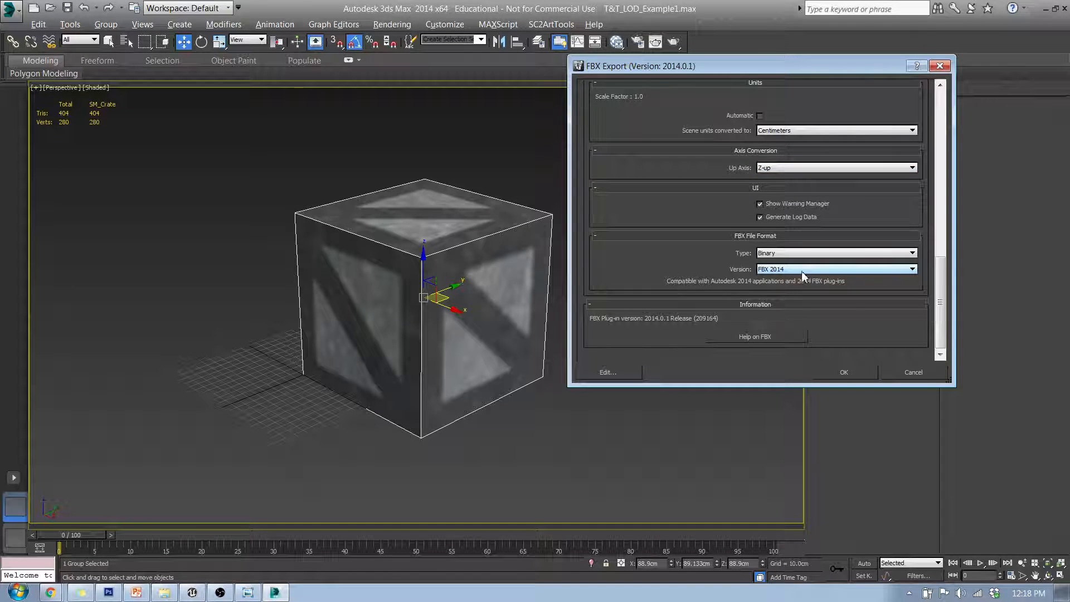
click(846, 372)
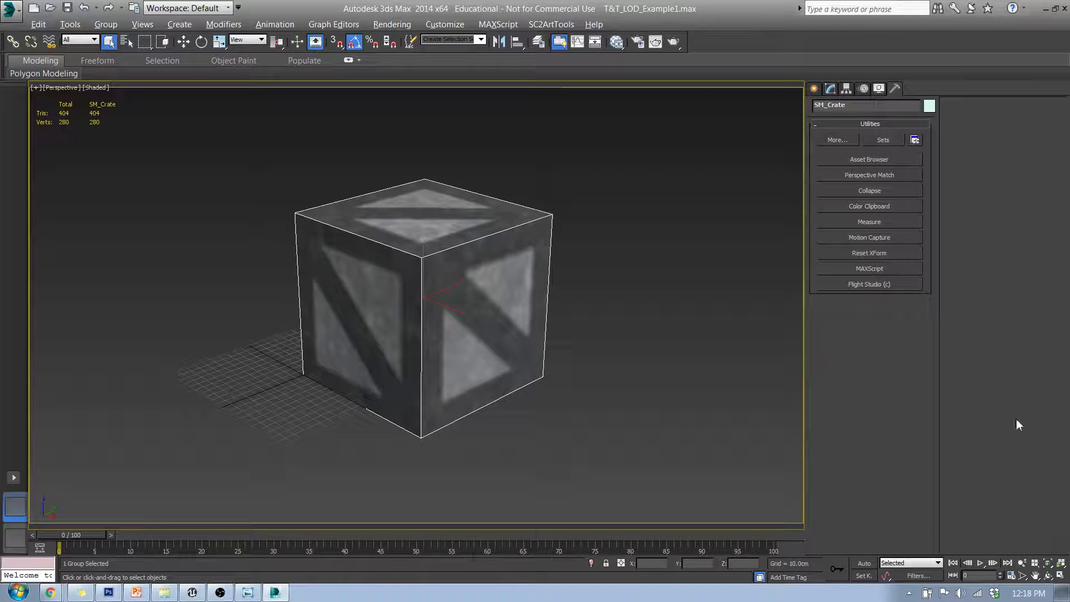
Switch to the Unreal Engine editor and shrink its window so the desktop shows beside it
click(1045, 10)
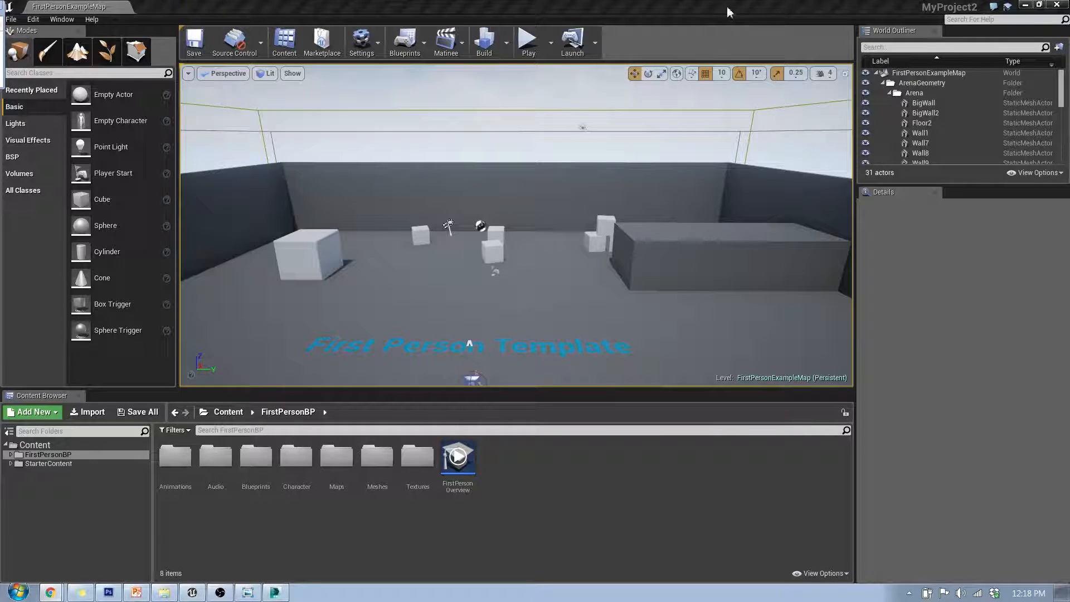
drag(729, 12, 1067, 71)
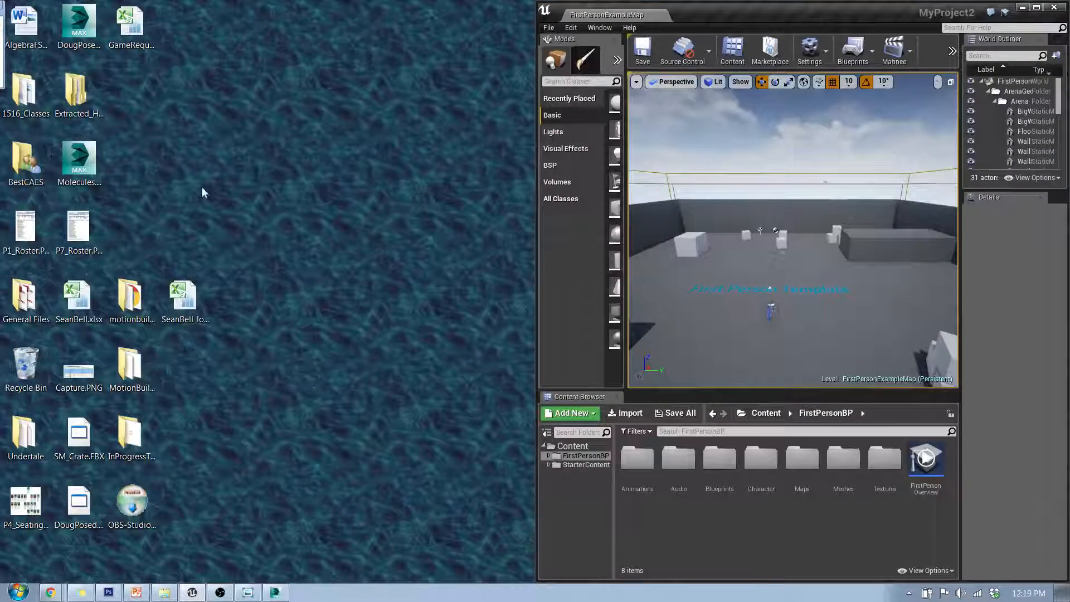
click(201, 168)
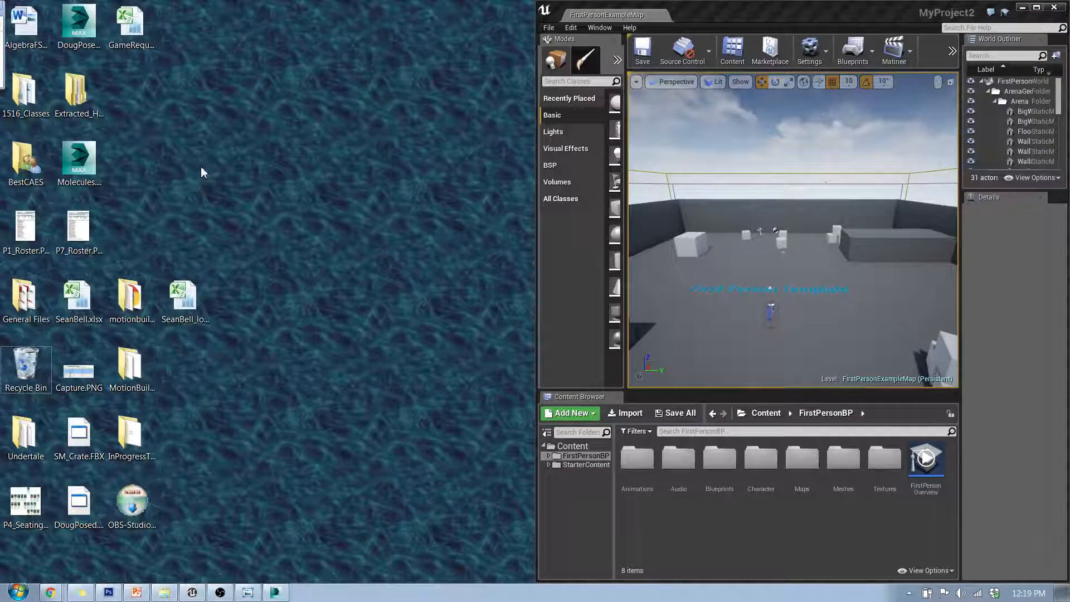
click(861, 11)
mouse_move(793, 230)
mouse_down()
mouse_move(902, 229)
mouse_move(813, 223)
mouse_up()
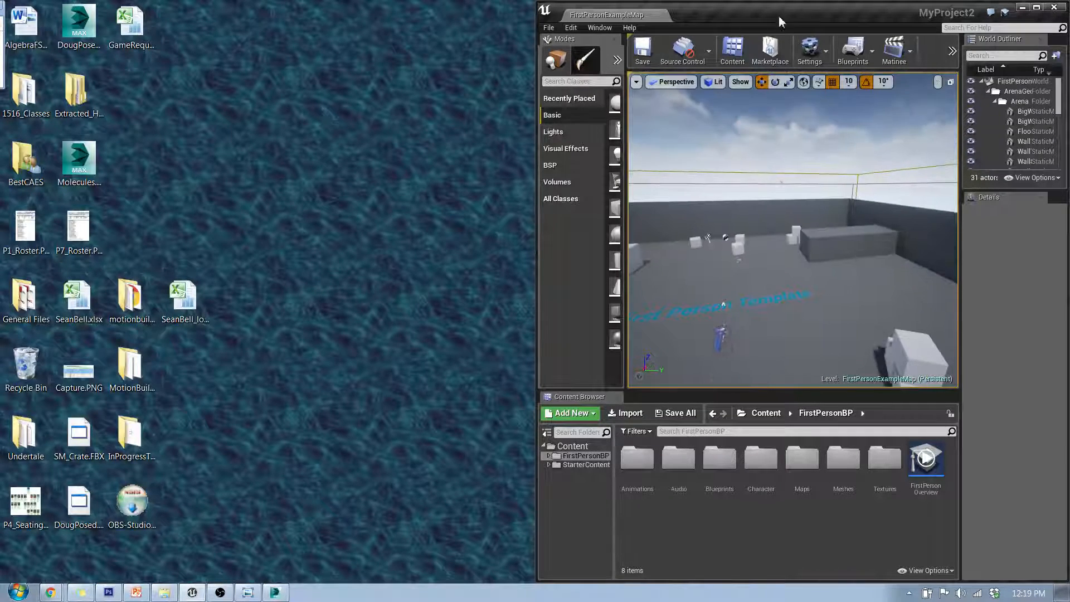
drag(778, 16, 614, 410)
Import SM_Crate.FBX from the desktop into the FirstPersonBP content folder with the default FBX import options
click(527, 178)
key(s)
key(s)
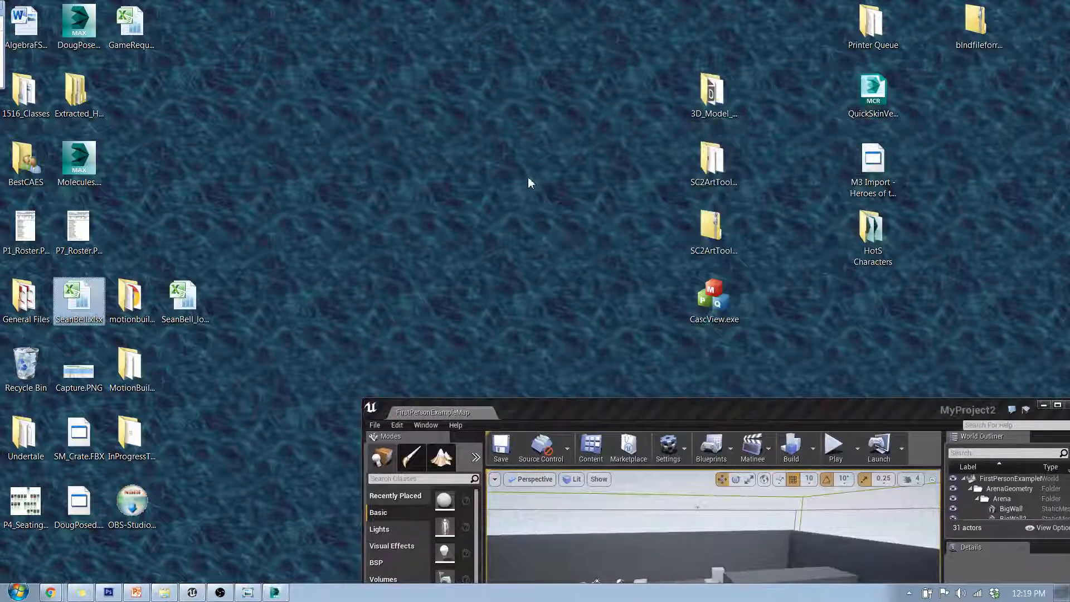
key(s)
key(s)
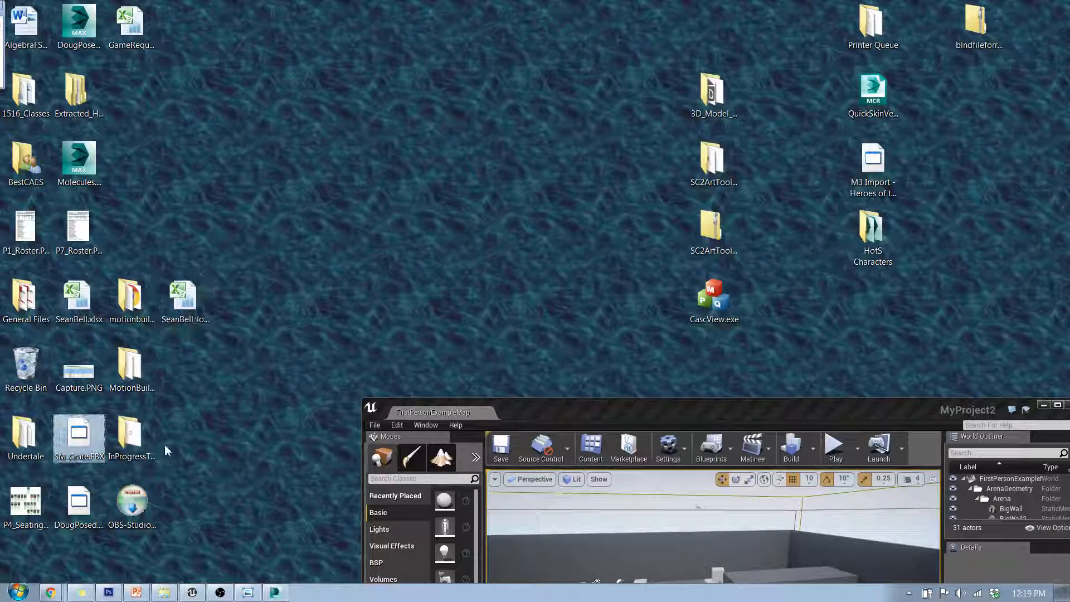
click(654, 410)
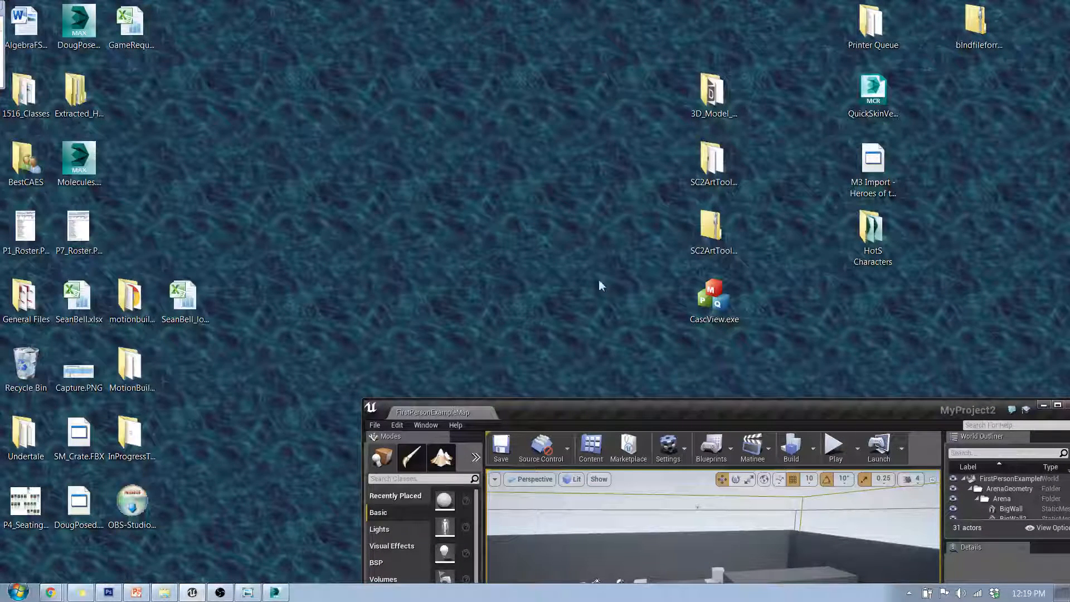
drag(593, 409, 1067, 128)
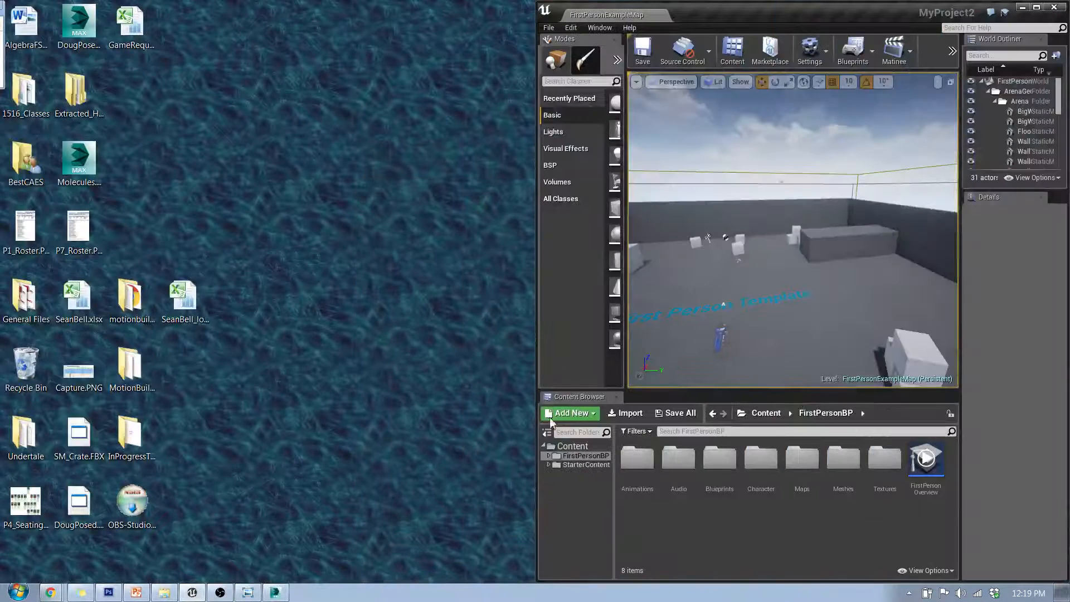
click(100, 452)
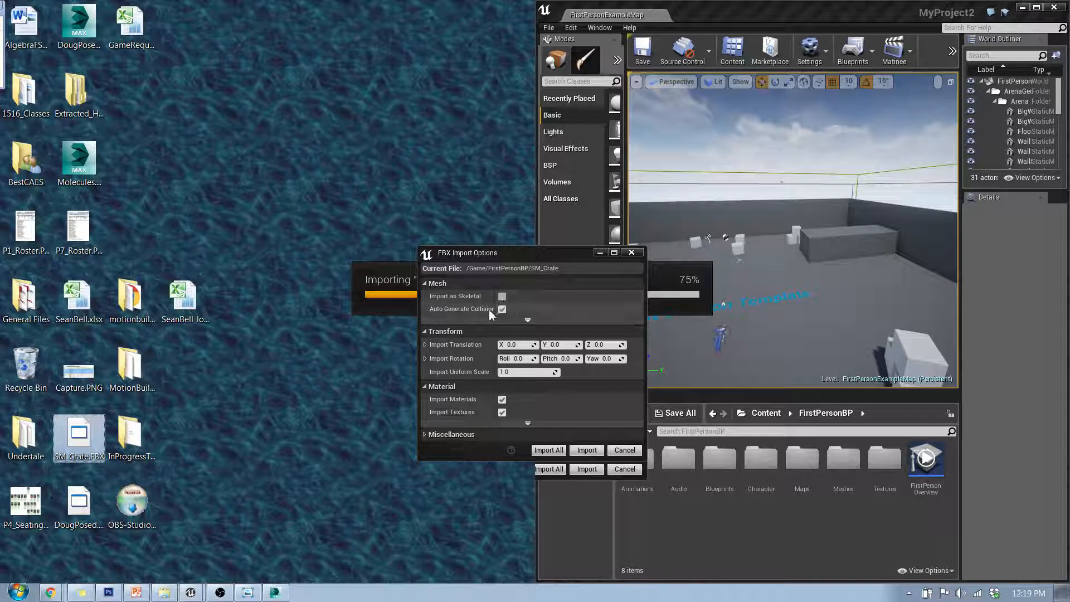
drag(576, 258, 544, 165)
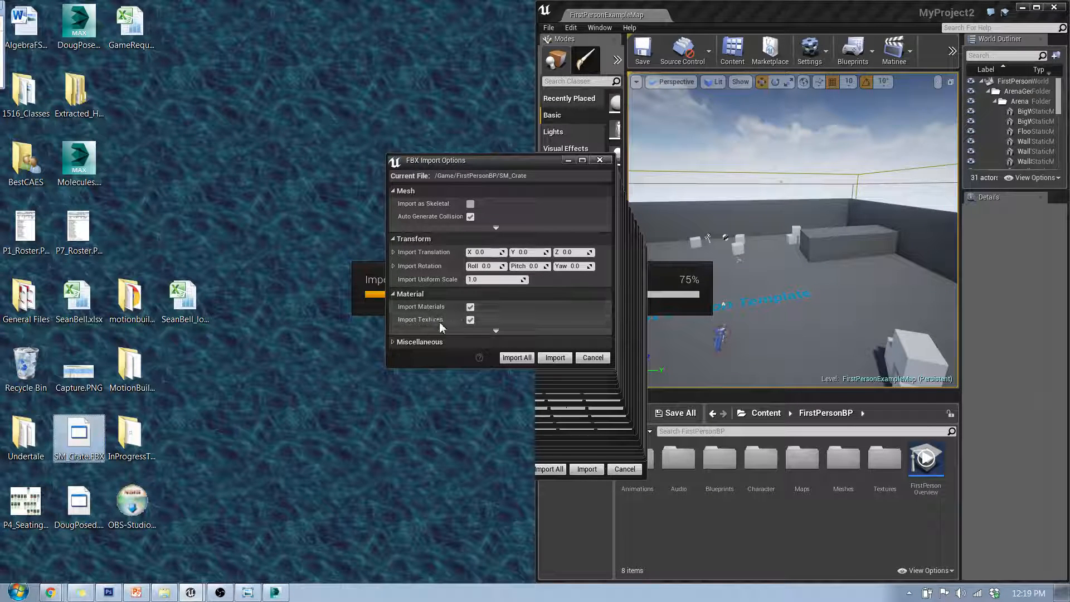
click(394, 341)
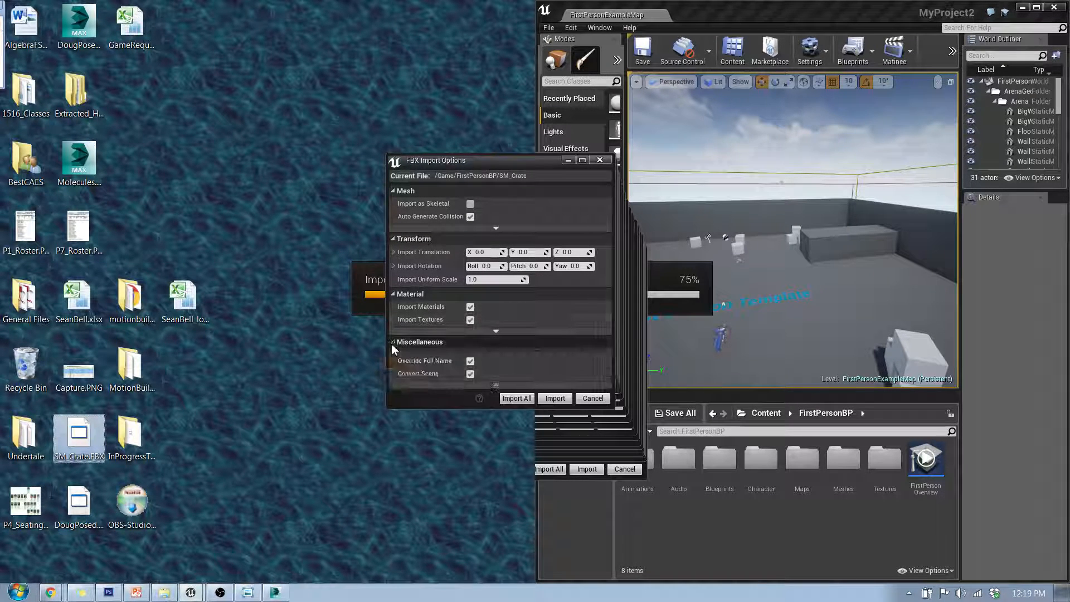
click(553, 400)
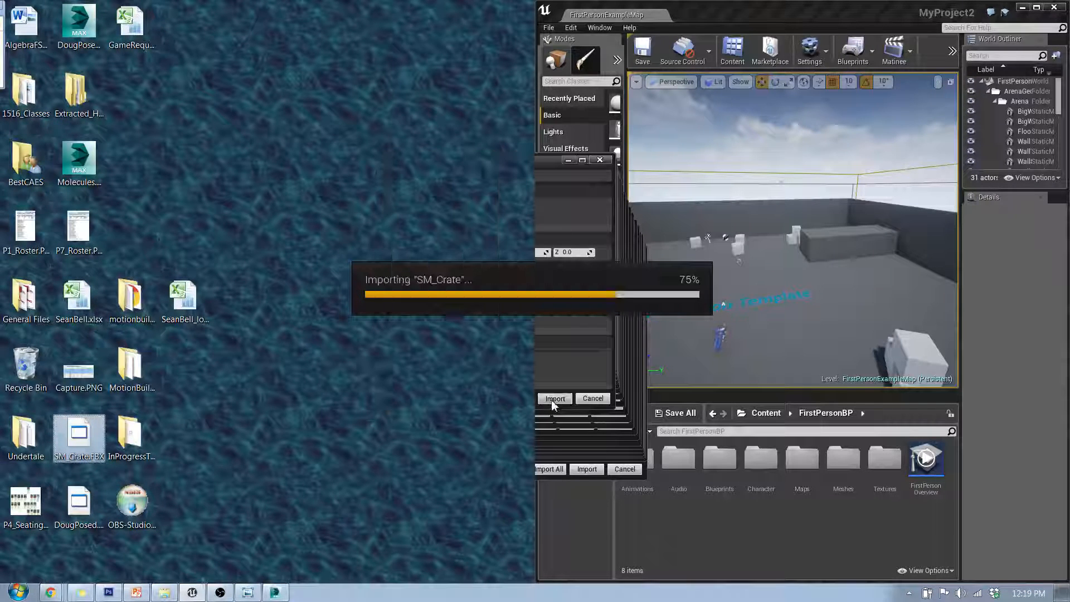
Maximize the editor and place the SM_Crate static mesh into the level
click(1036, 10)
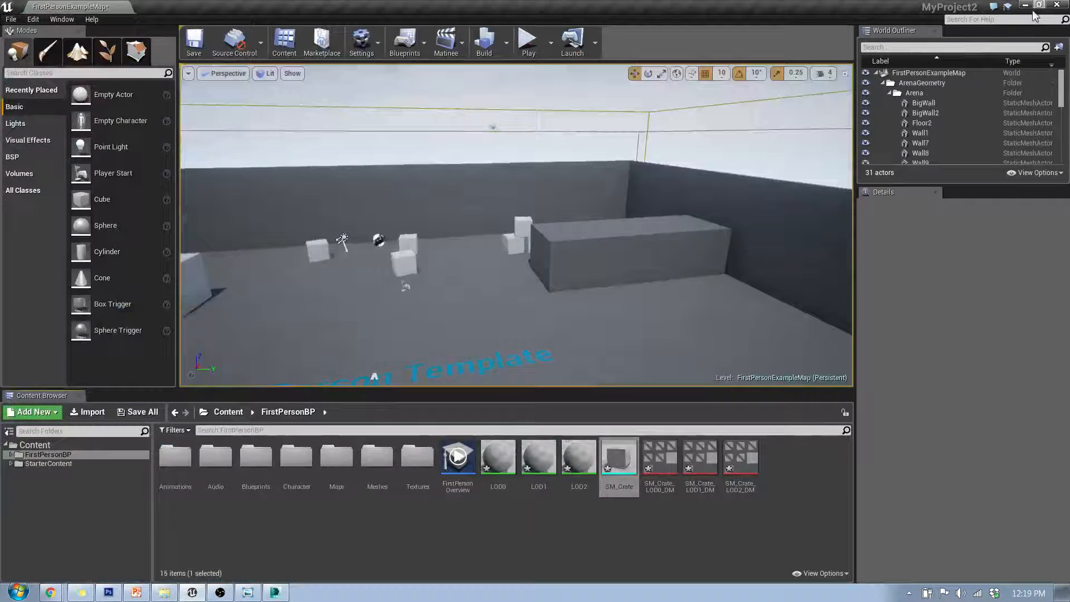
click(611, 443)
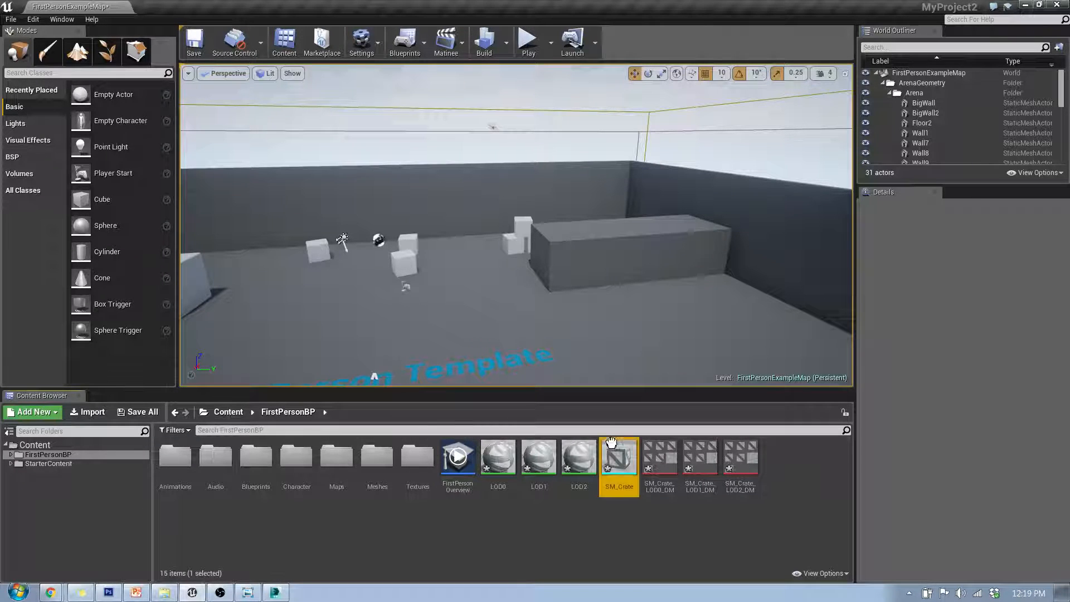
drag(537, 355, 508, 336)
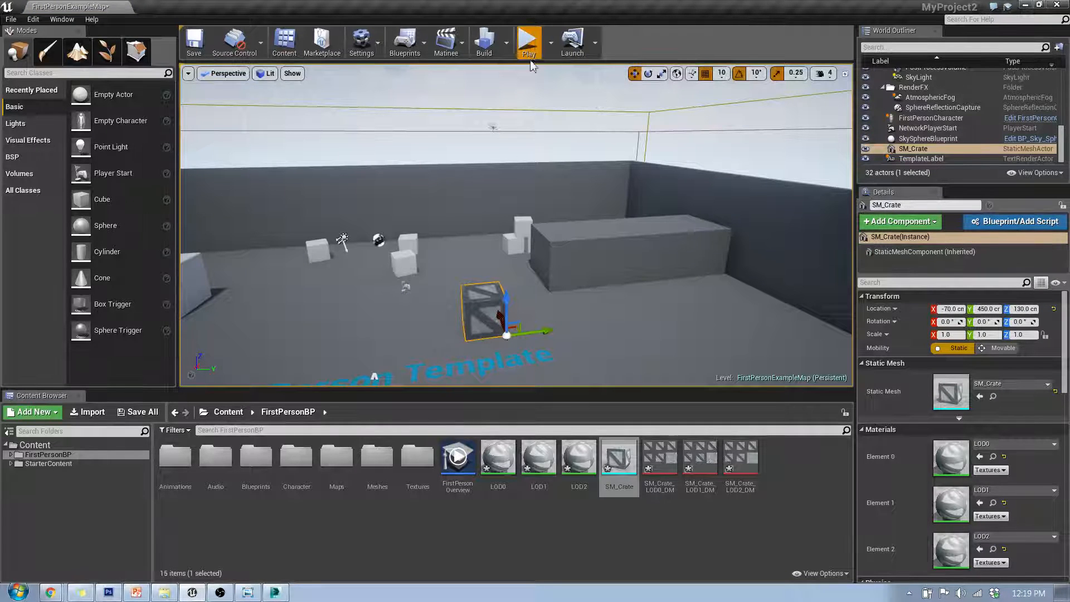
Play the level and walk toward and away from the crate to test its LOD switching
click(537, 45)
click(521, 229)
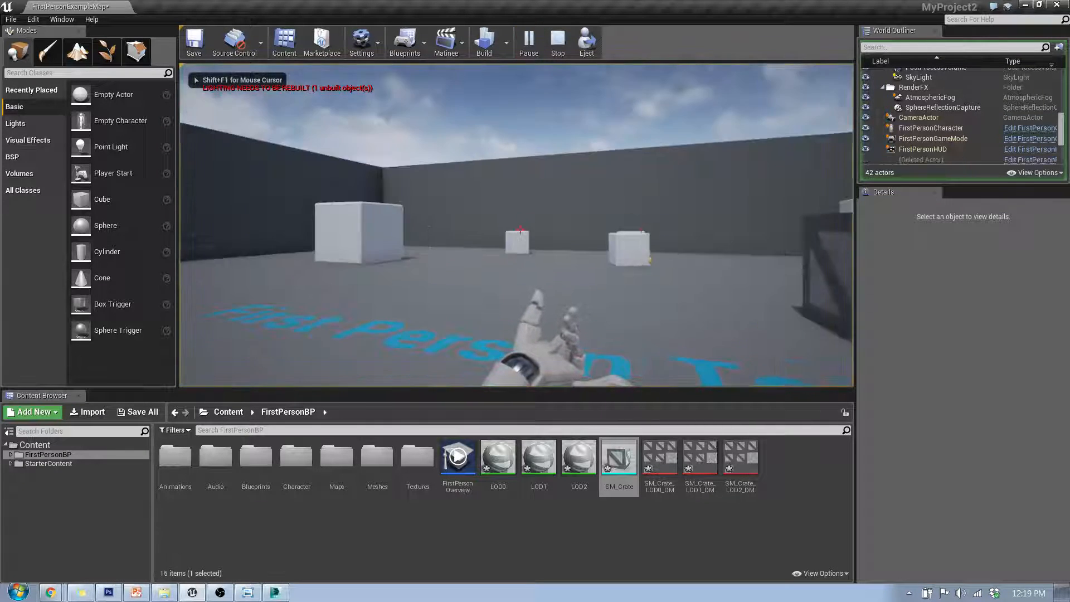
key(w)
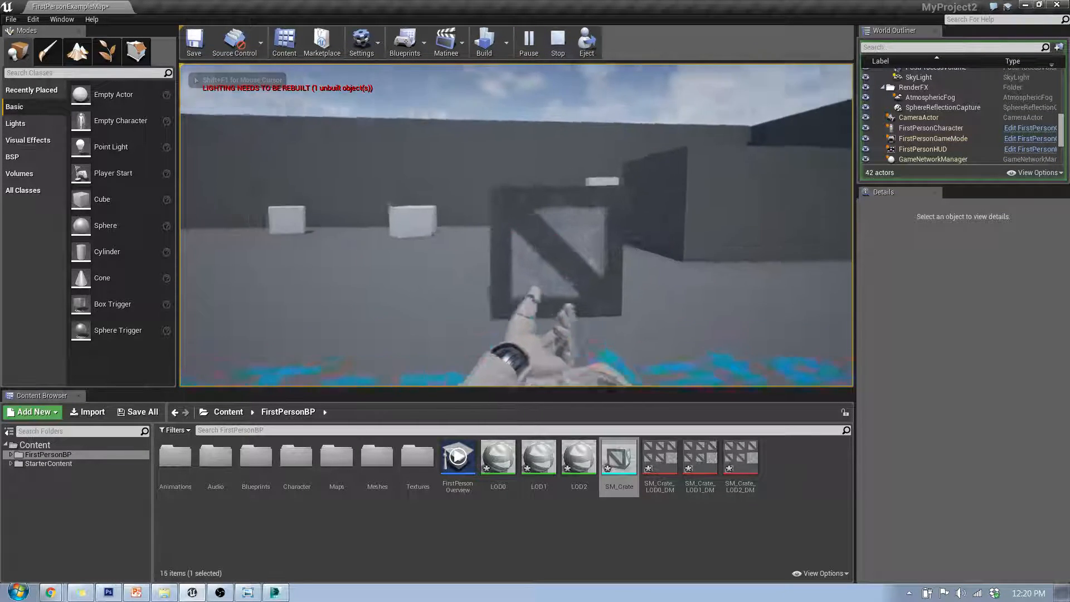
key(d)
key(s)
key(w)
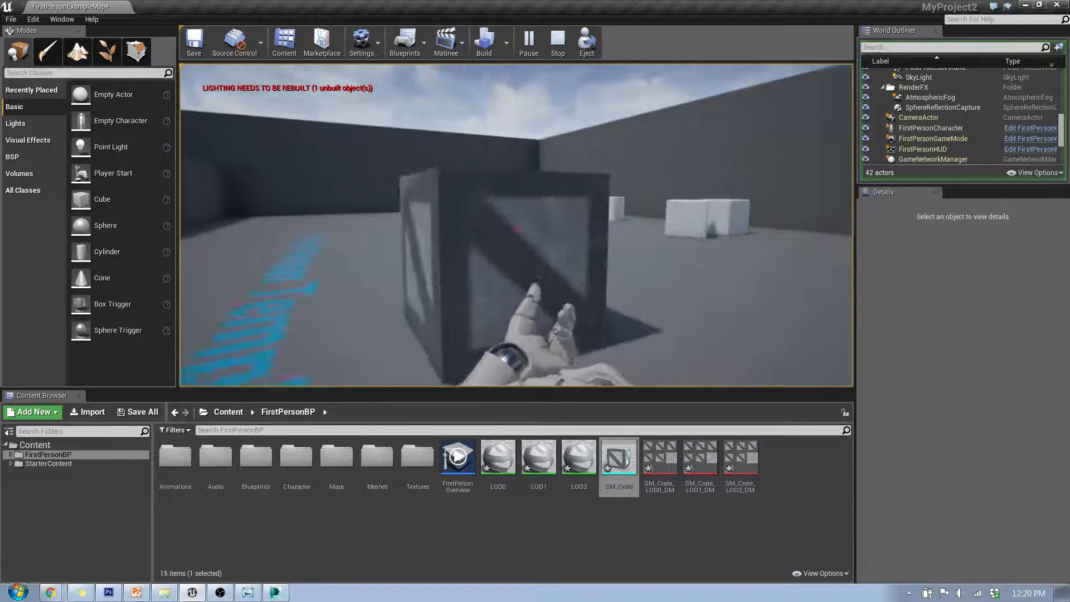
key(d)
key(s)
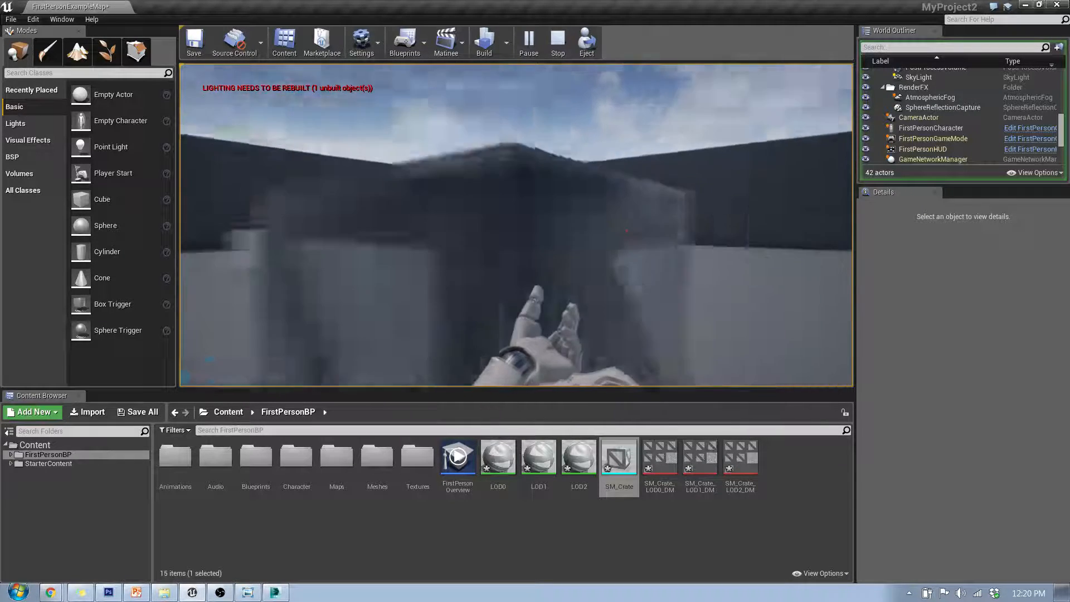
key(Escape)
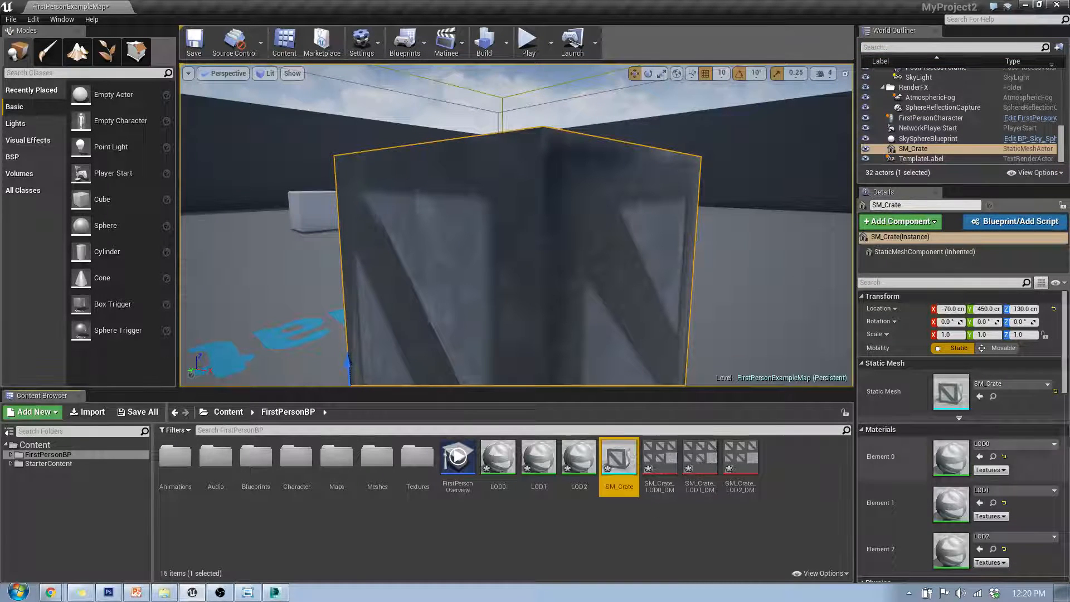
Inspect the crate's material slots in the Details panel
mouse_move(1065, 384)
mouse_down()
mouse_move(1066, 446)
mouse_move(1066, 368)
mouse_up()
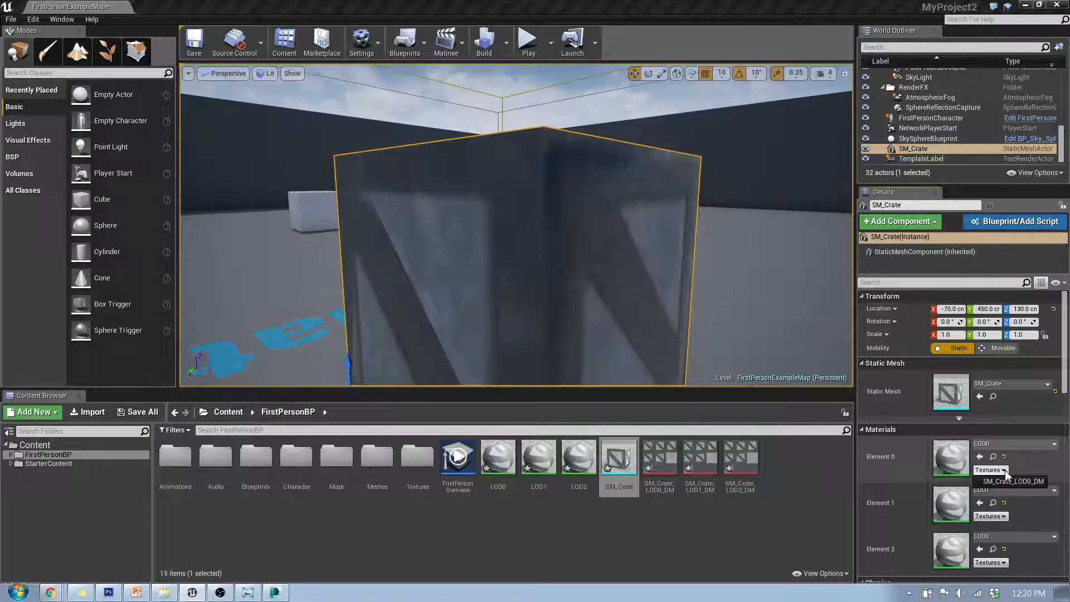
click(1054, 490)
click(884, 542)
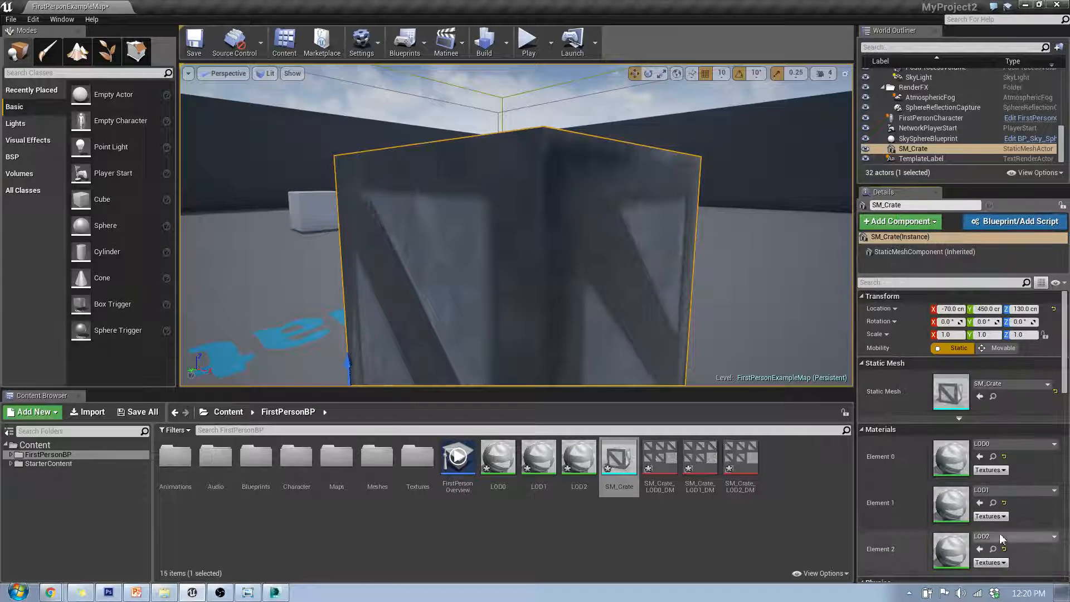
Force delete all the imported crate materials, textures and the SM_Crate mesh from the content folder
click(665, 527)
click(497, 462)
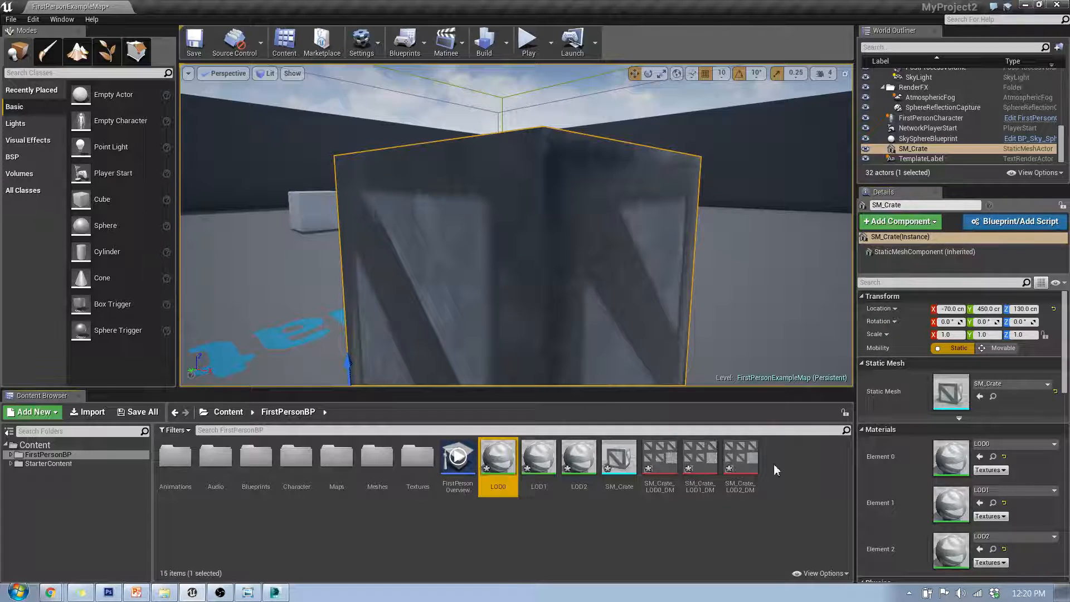
shift+click(736, 461)
key(Delete)
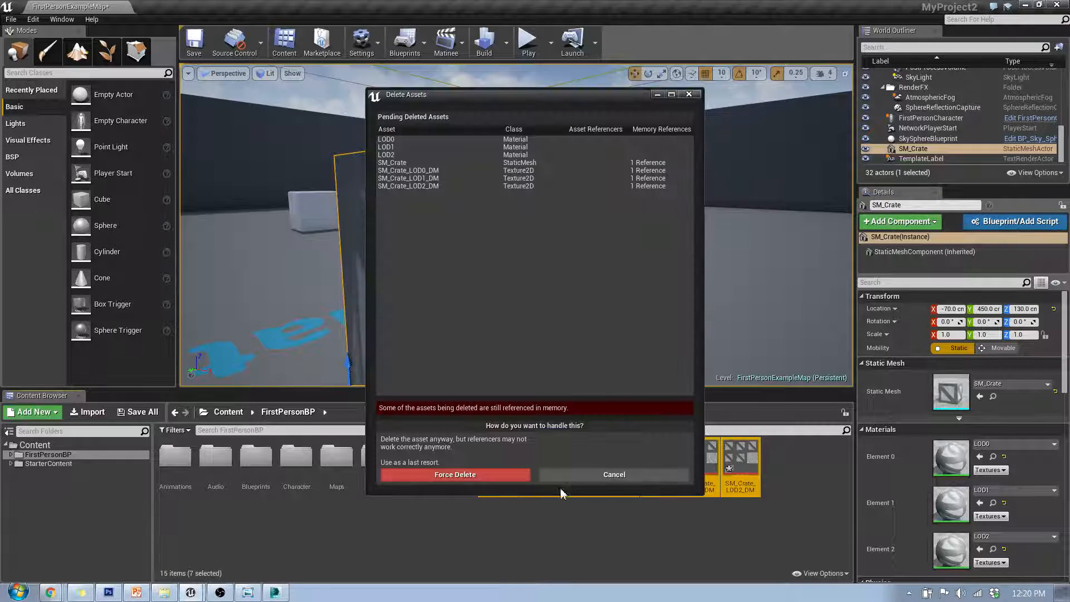
click(489, 476)
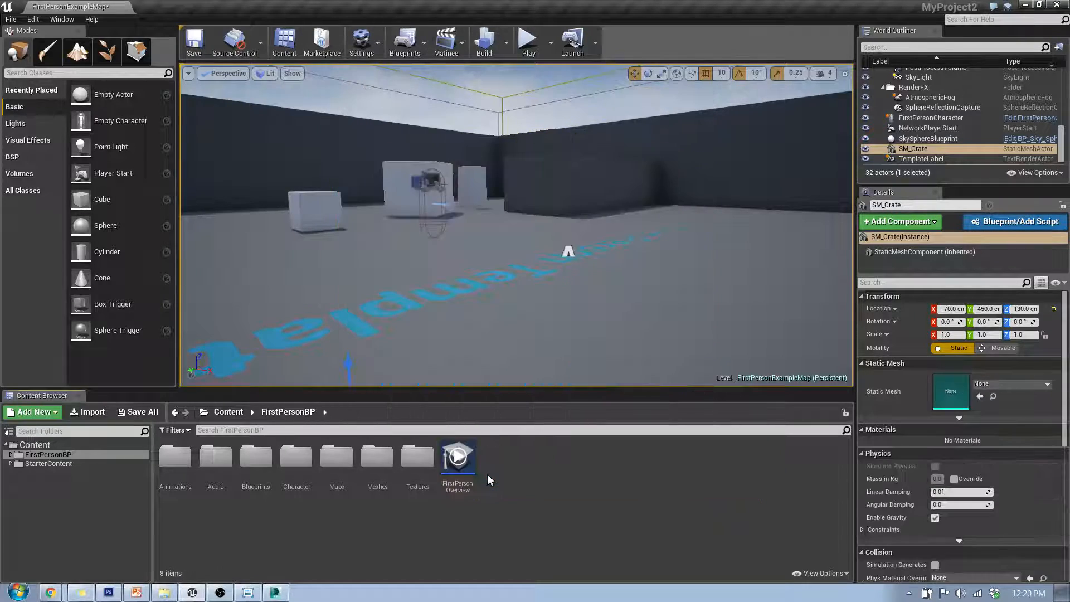
Import SM_Crate.FBX from the desktop into the FirstPersonBP content folder with Import Mesh LODs enabled
drag(868, 6, 754, 12)
drag(78, 437, 778, 370)
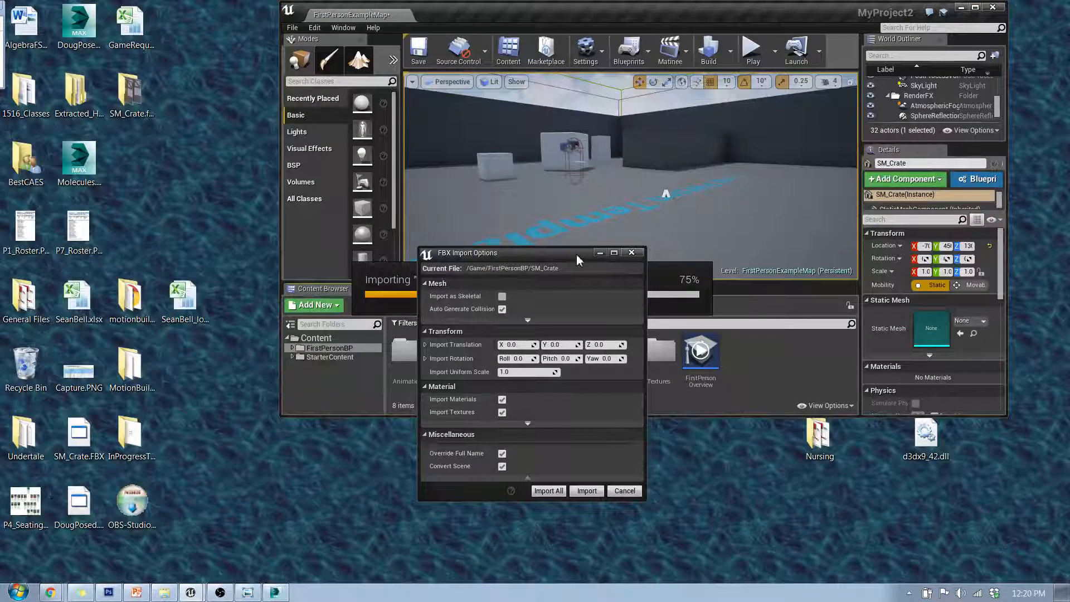
drag(576, 254, 575, 128)
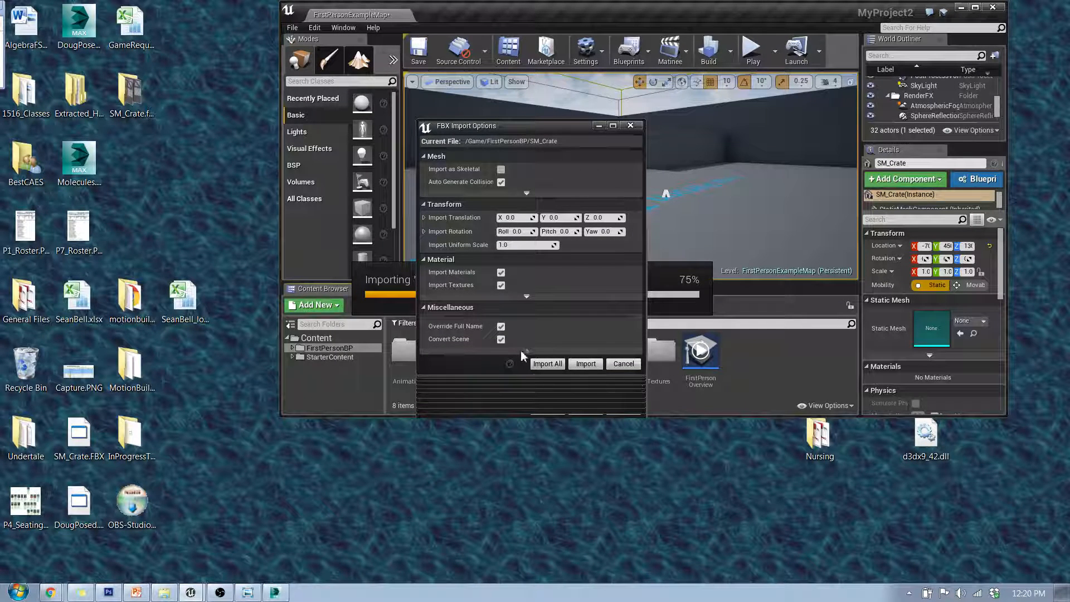
click(527, 295)
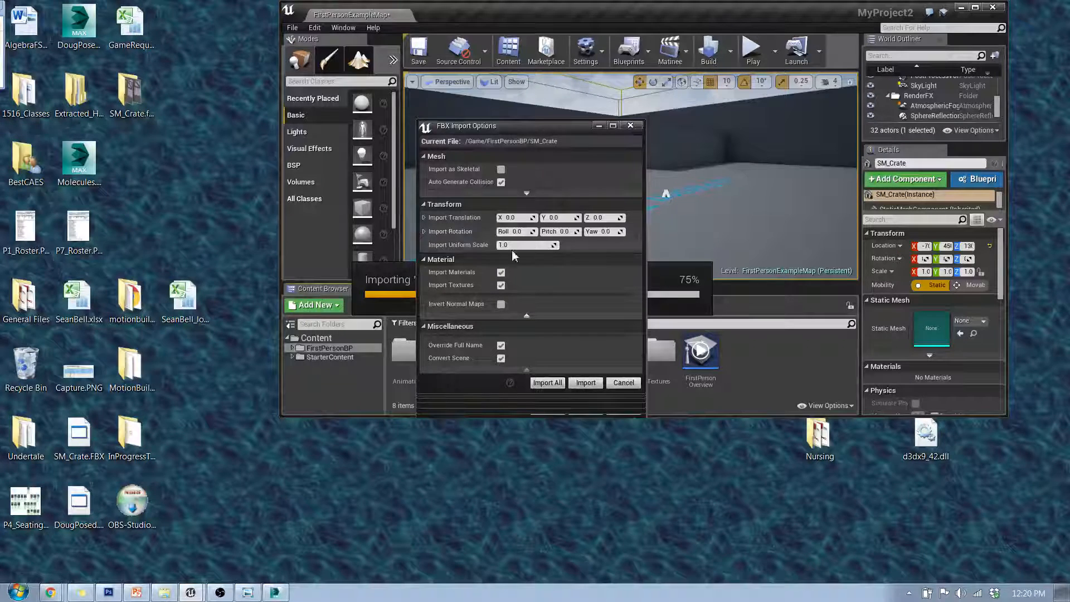
click(526, 192)
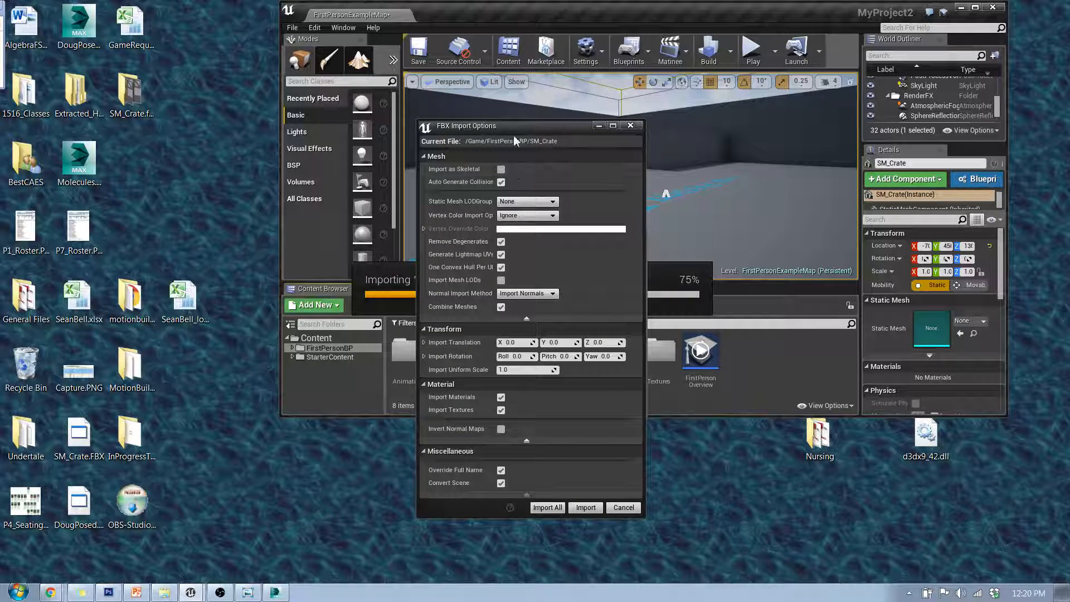
drag(513, 127, 445, 141)
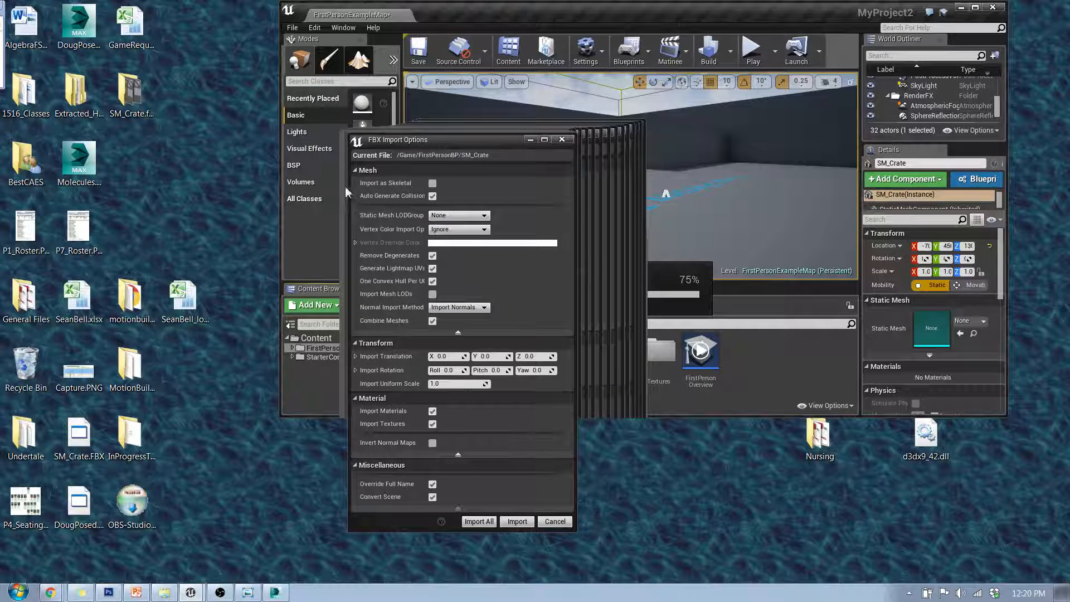
click(432, 295)
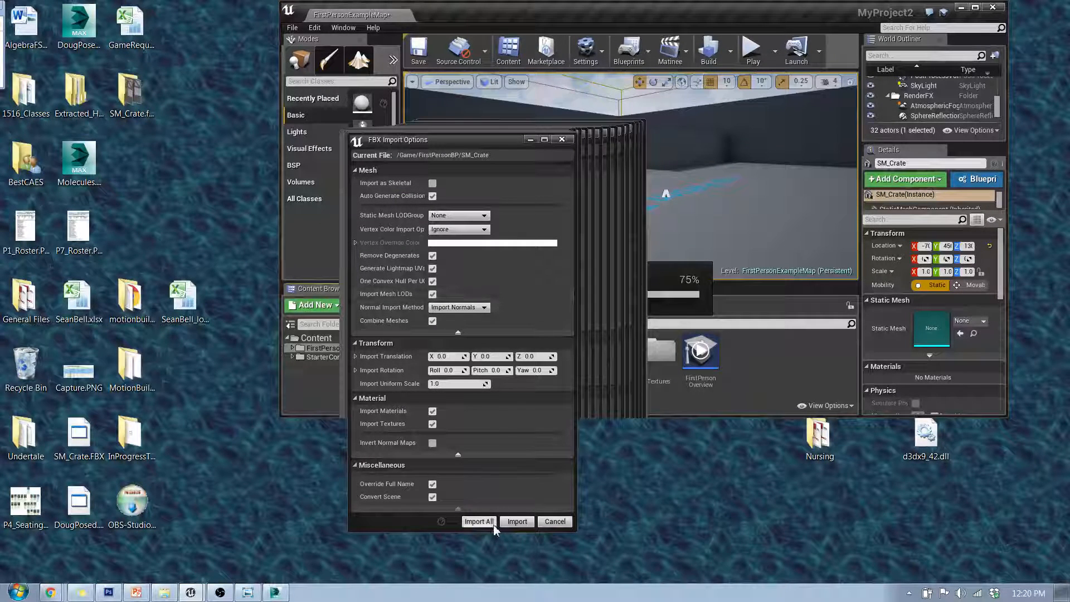
click(518, 522)
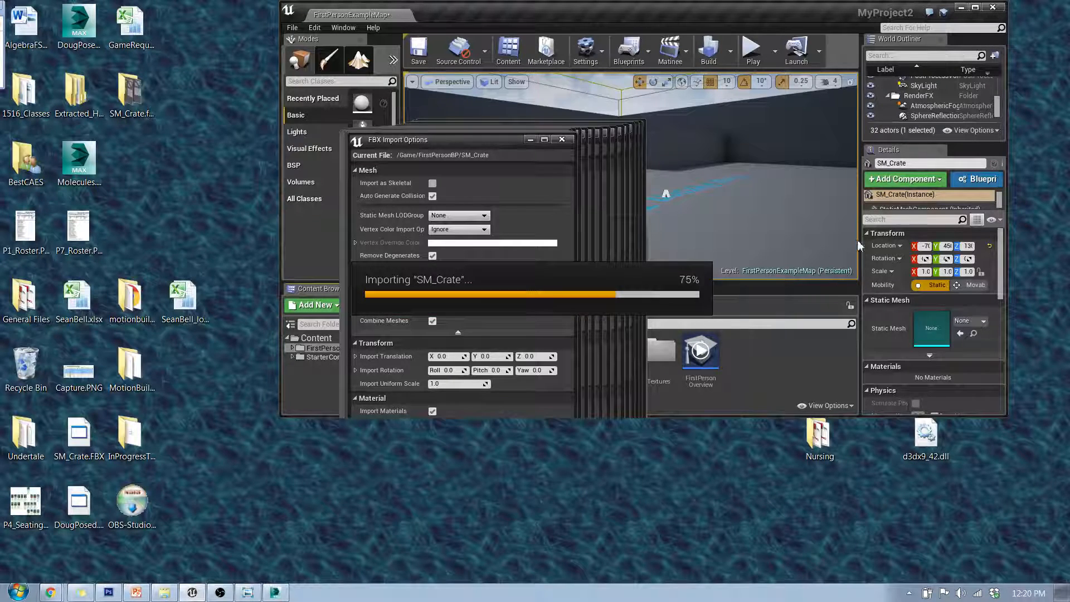
Maximize the editor and place the newly imported SM_Crate mesh into the level
click(975, 7)
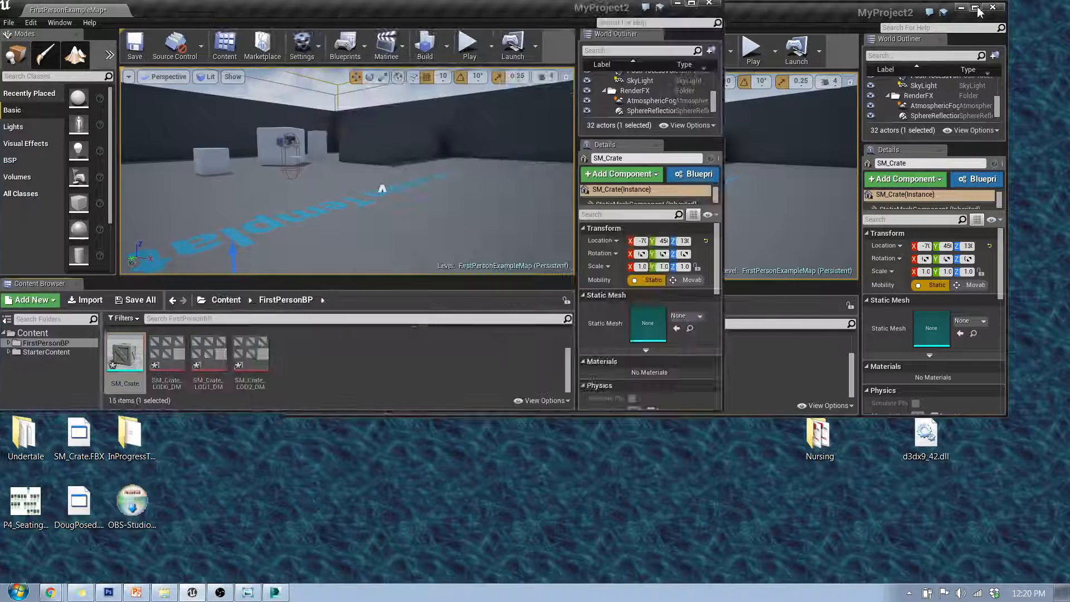
drag(635, 449, 413, 301)
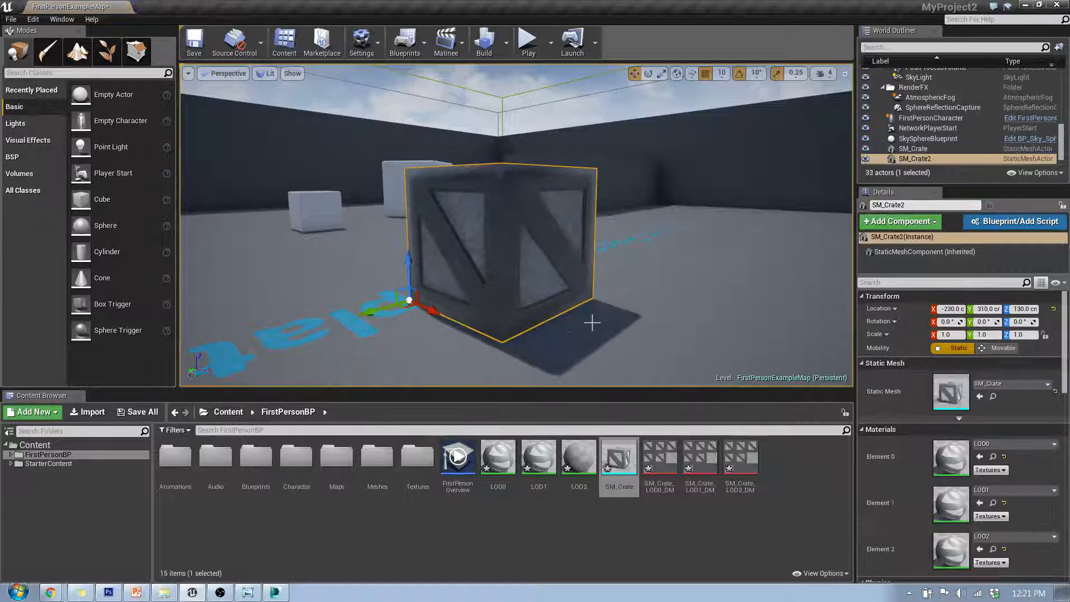
Play the level and walk close to and away from the new crate to check its LOD transitions
click(529, 44)
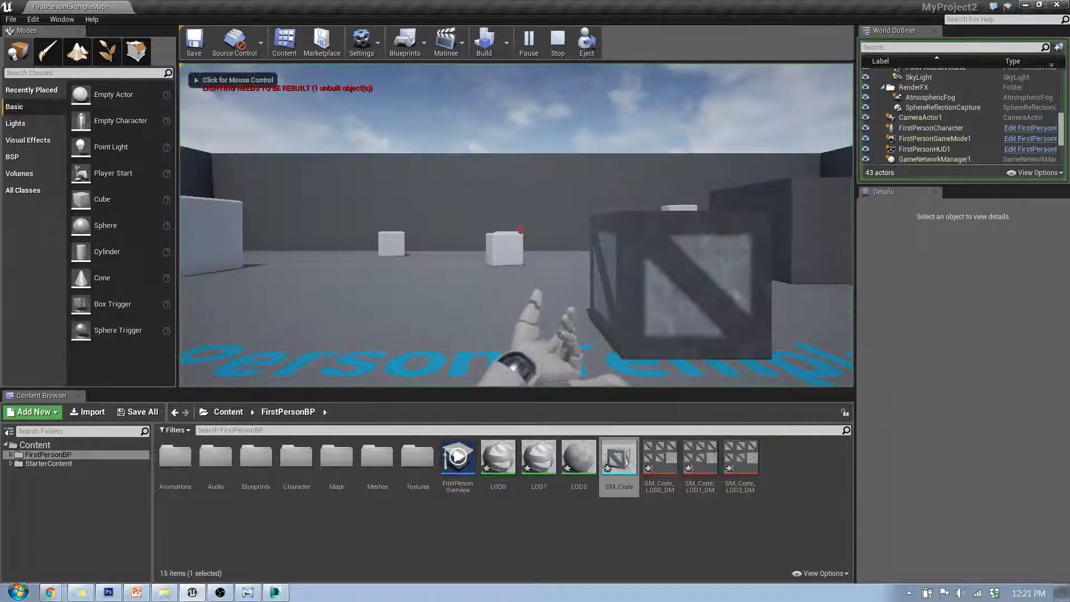
key(w)
click(515, 229)
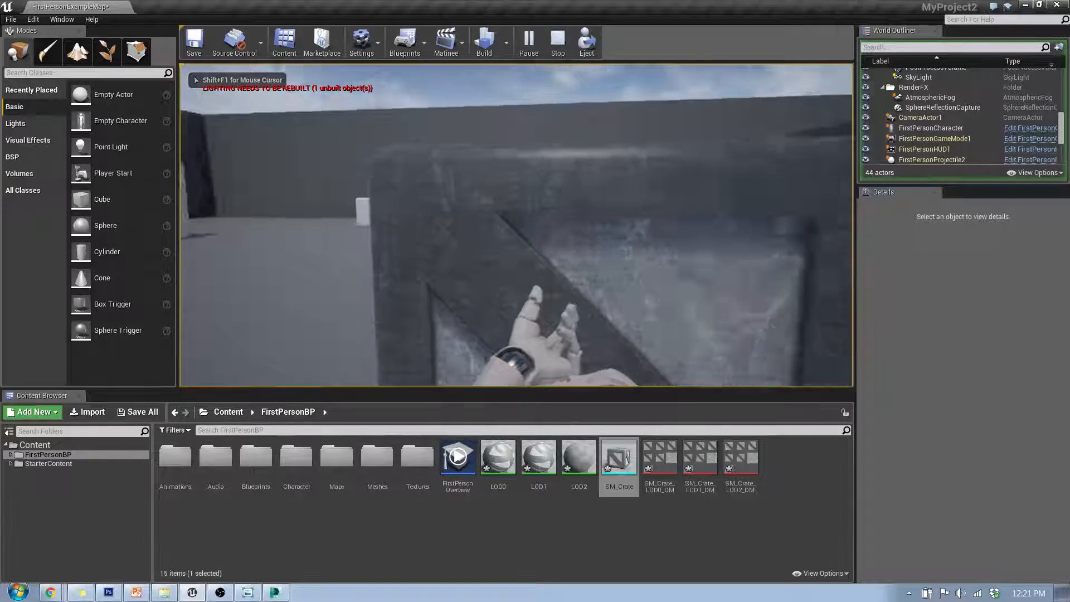
key(space)
key(d)
key(space)
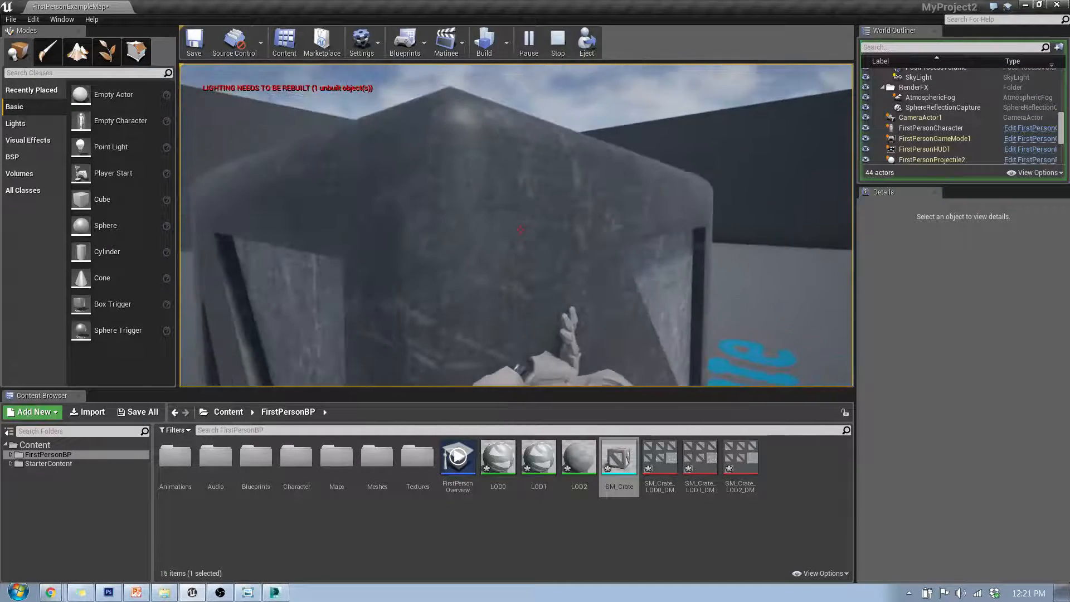
key(s)
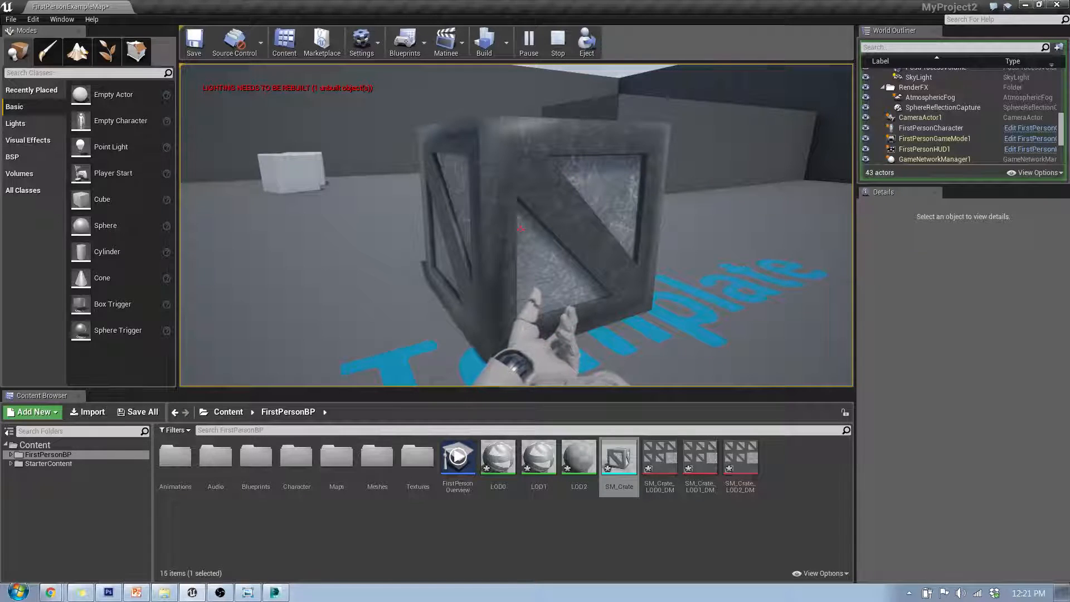
key(s)
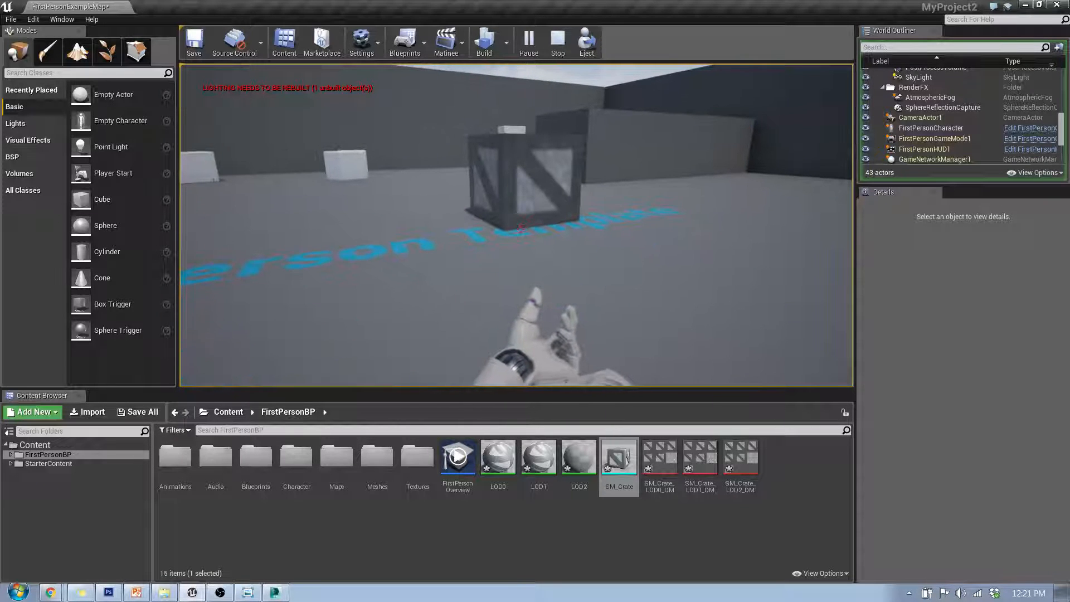
key(w)
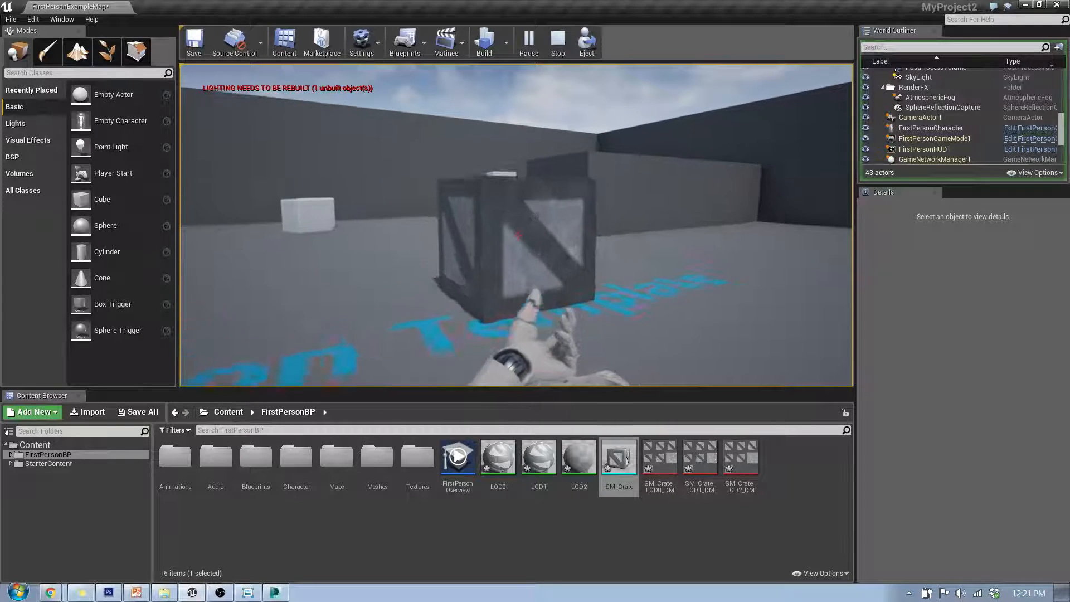
key(s)
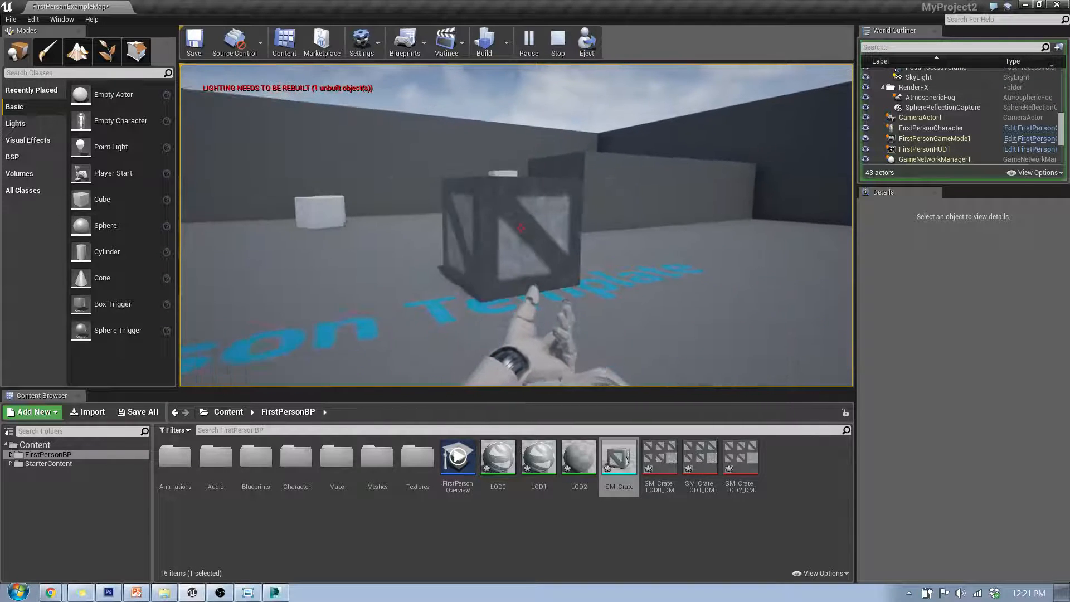
key(w)
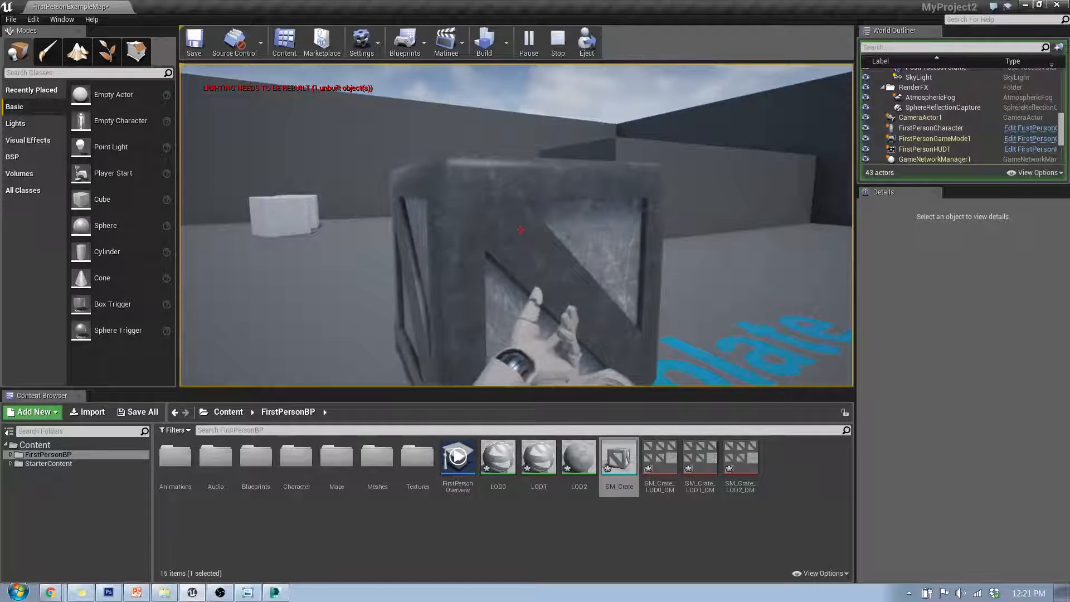
key(Escape)
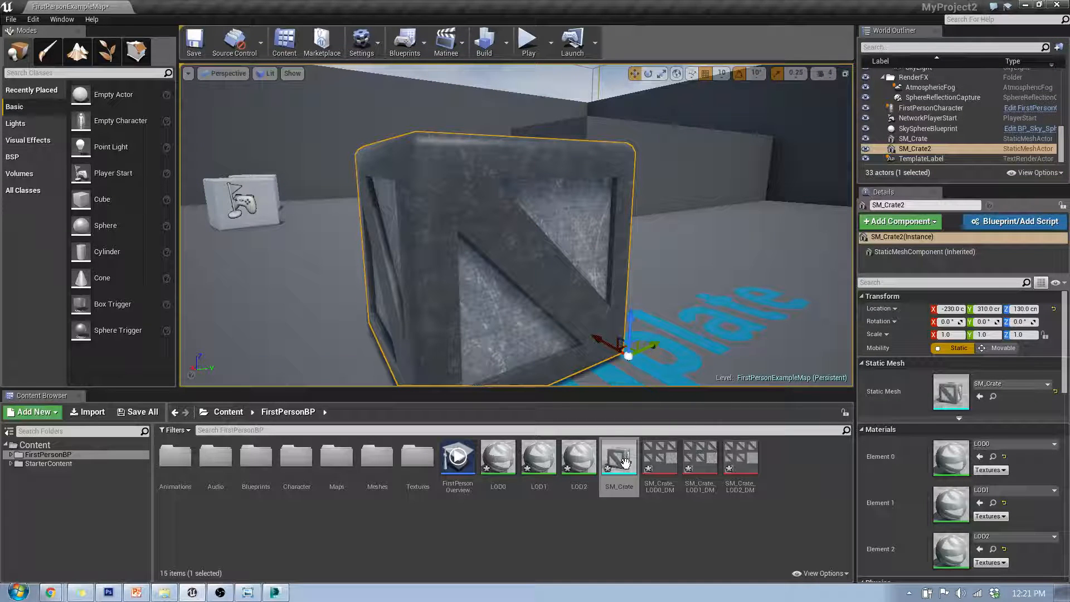
Open SM_Crate in the static mesh editor and review its per-LOD screen sizes, build settings and LOD settings
double_click(625, 463)
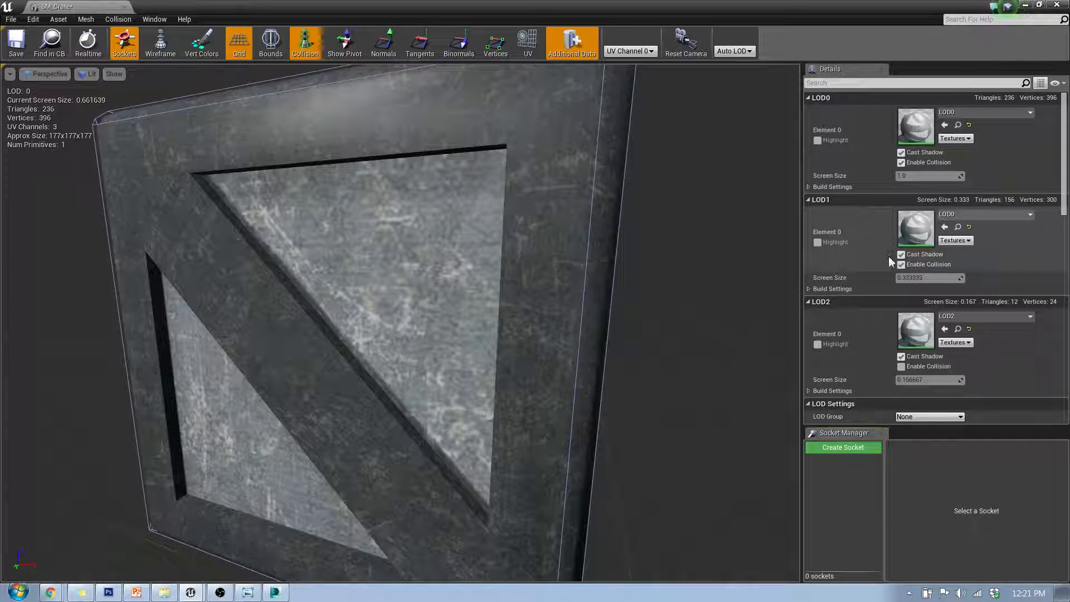
mouse_move(1065, 159)
mouse_down()
mouse_move(1067, 232)
mouse_move(1065, 160)
mouse_up()
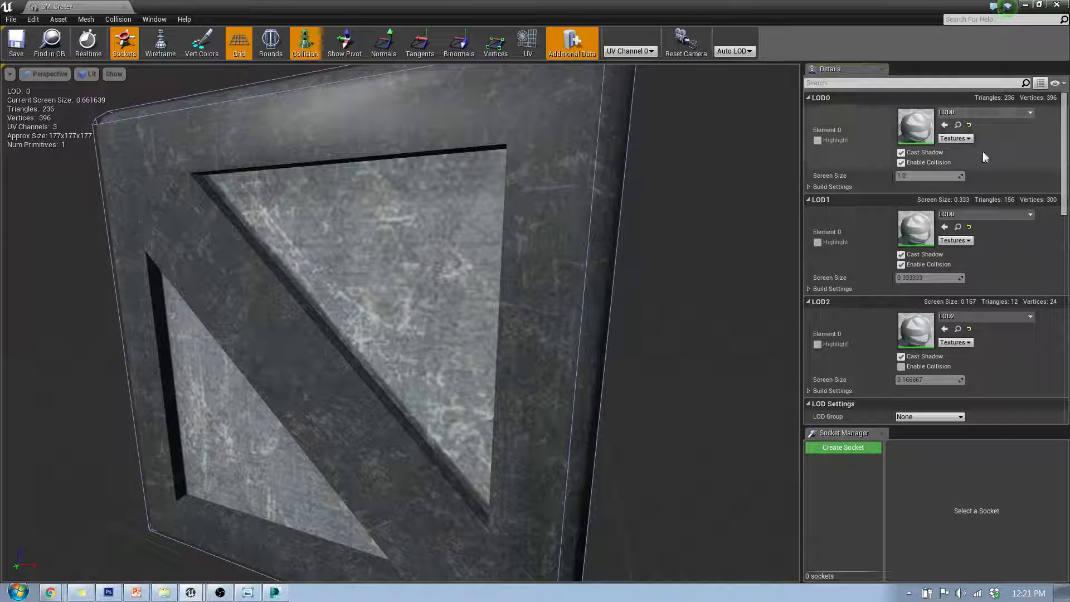
scroll(922, 335, down, 4)
scroll(924, 335, down, 5)
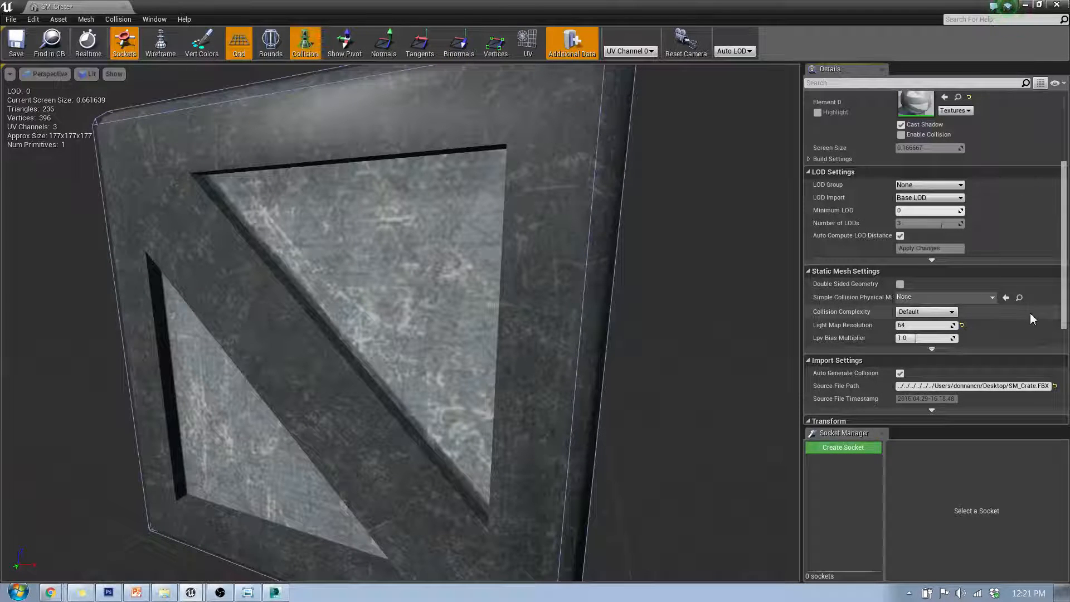
drag(1064, 281, 1065, 350)
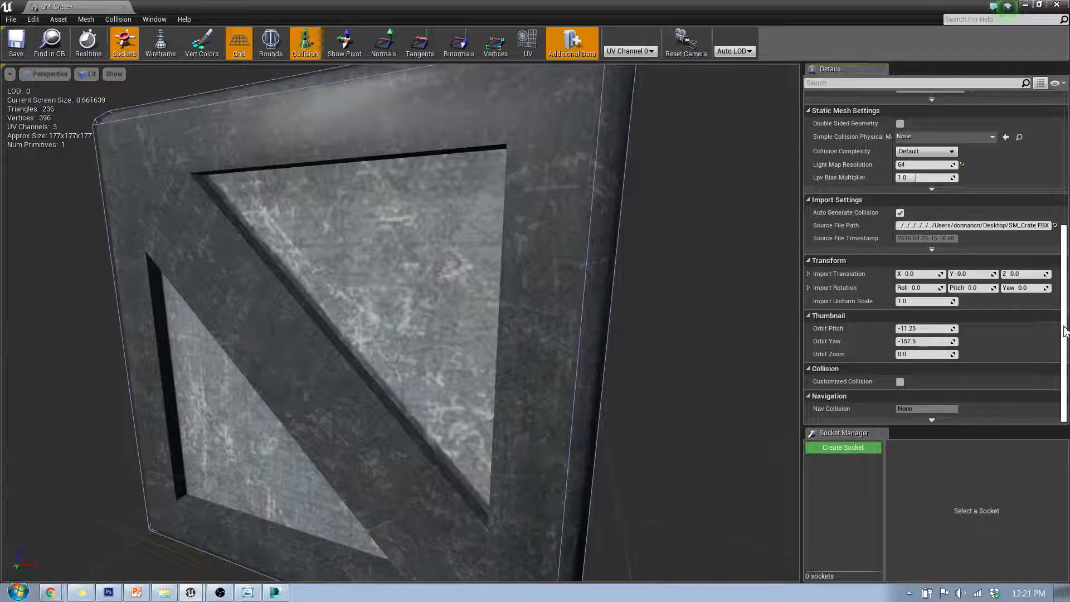
scroll(886, 147, up, 10)
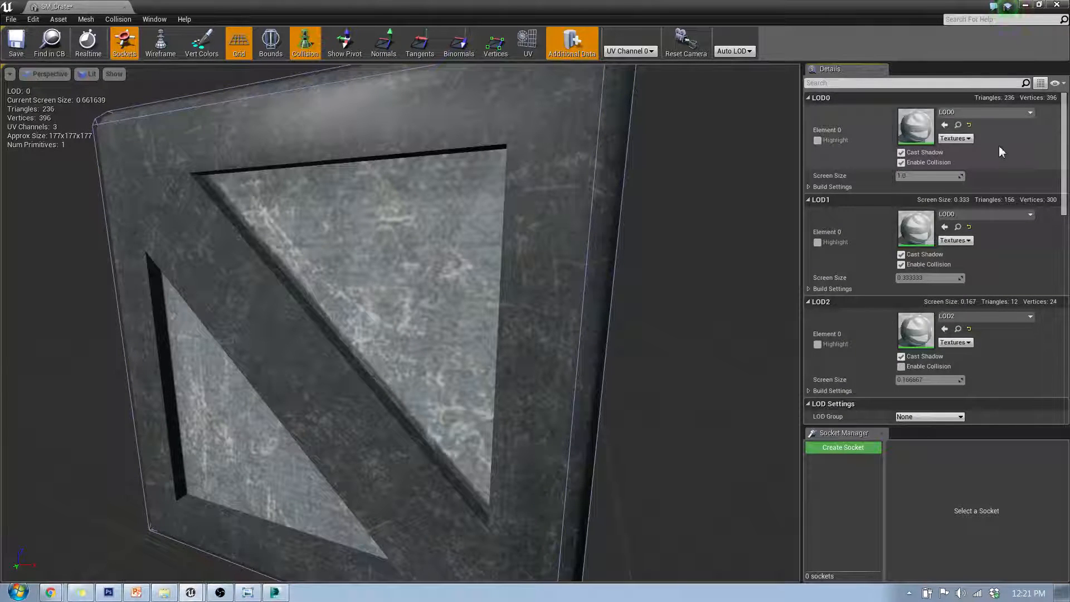
click(808, 186)
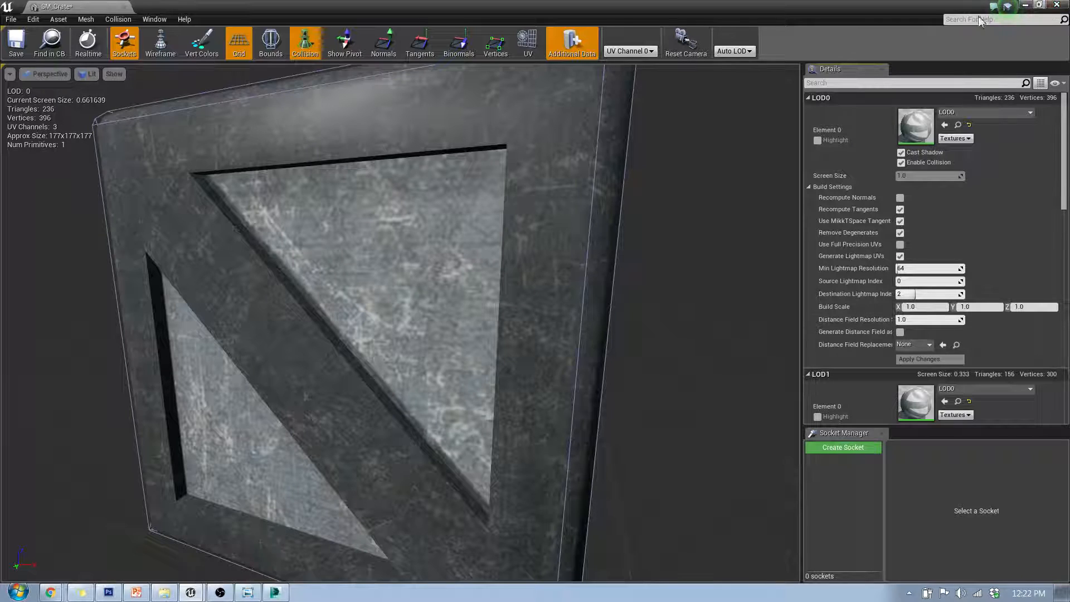
click(124, 8)
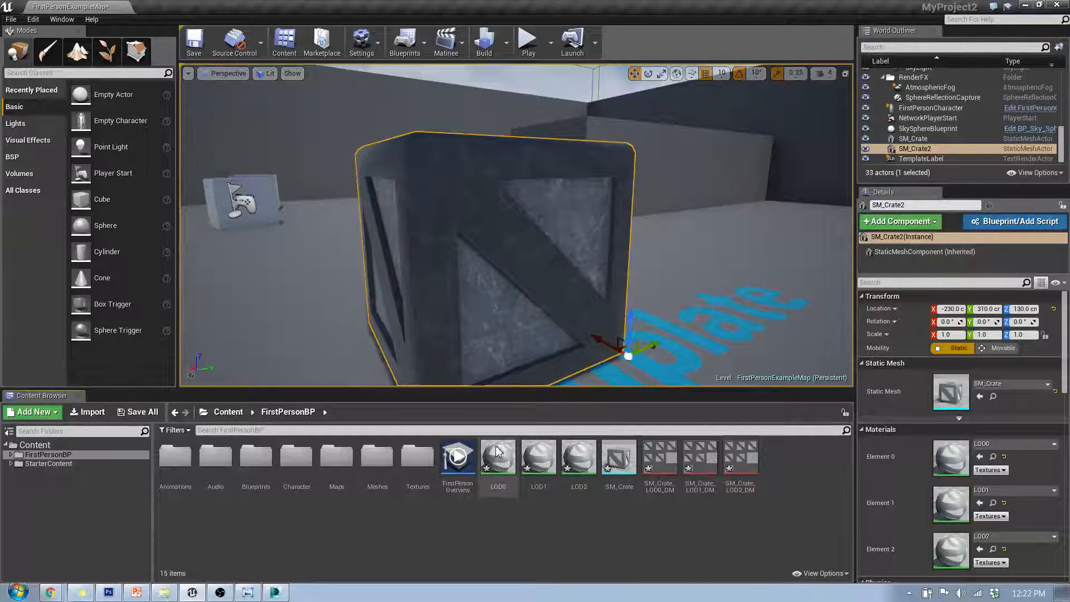
Select all seven crate materials, textures and the SM_Crate mesh and force delete them
click(498, 451)
shift+click(743, 460)
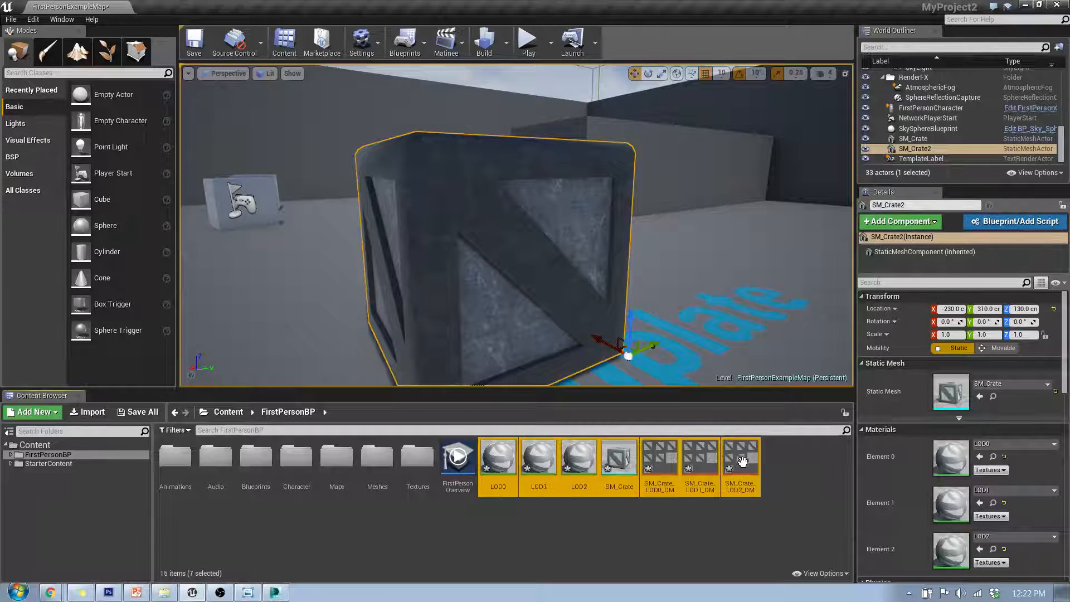
key(Delete)
click(484, 475)
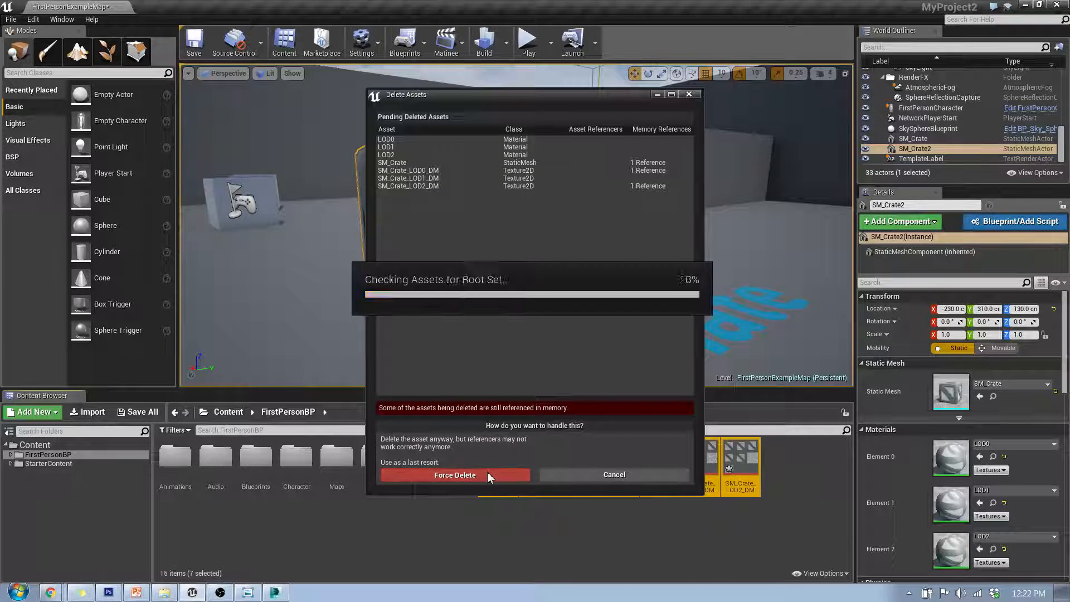
Re-import SM_Crate.FBX into the FirstPersonBP folder with the Static Mesh LOD Group set to LevelArchitecture
drag(578, 5, 656, 31)
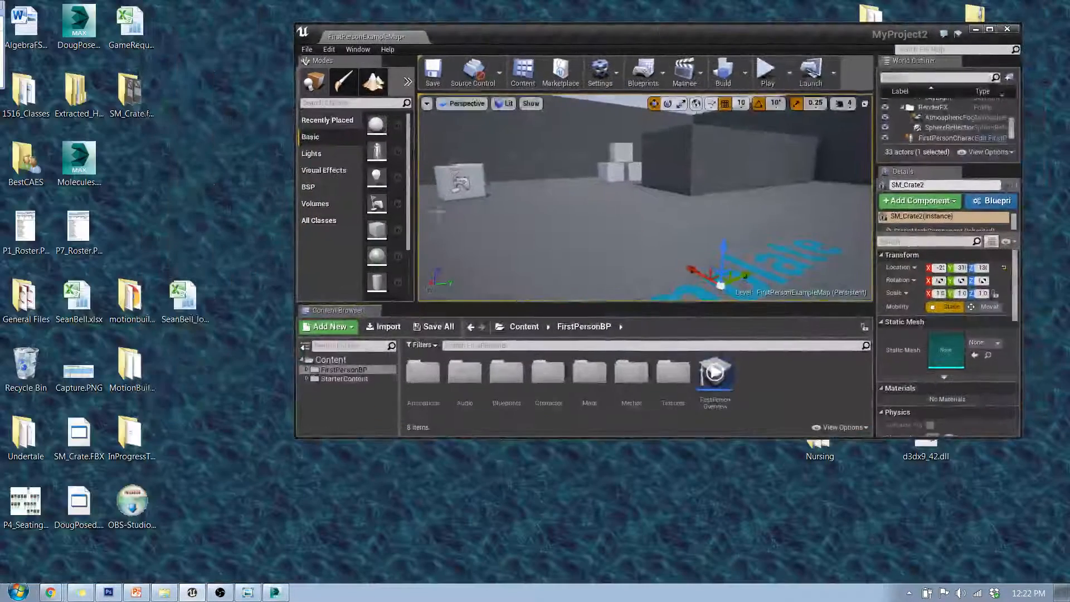
drag(79, 440, 797, 403)
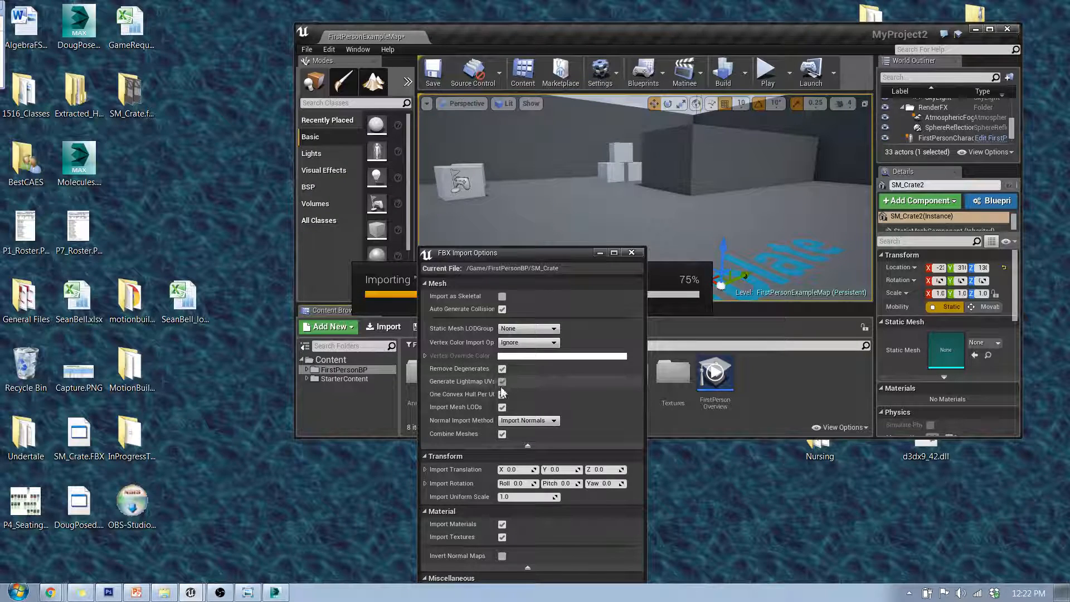
click(543, 421)
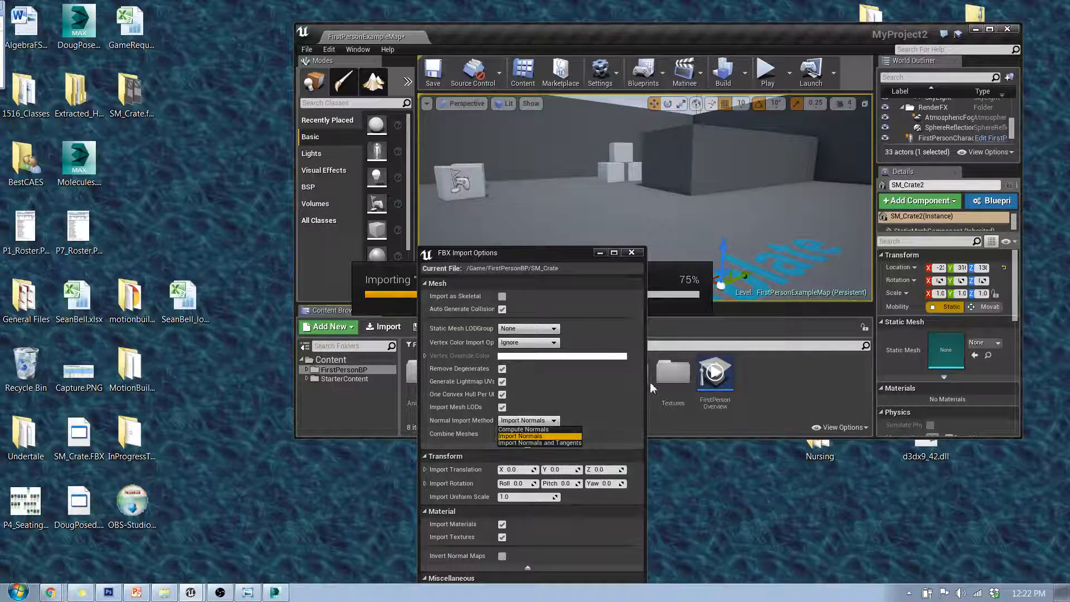
click(554, 329)
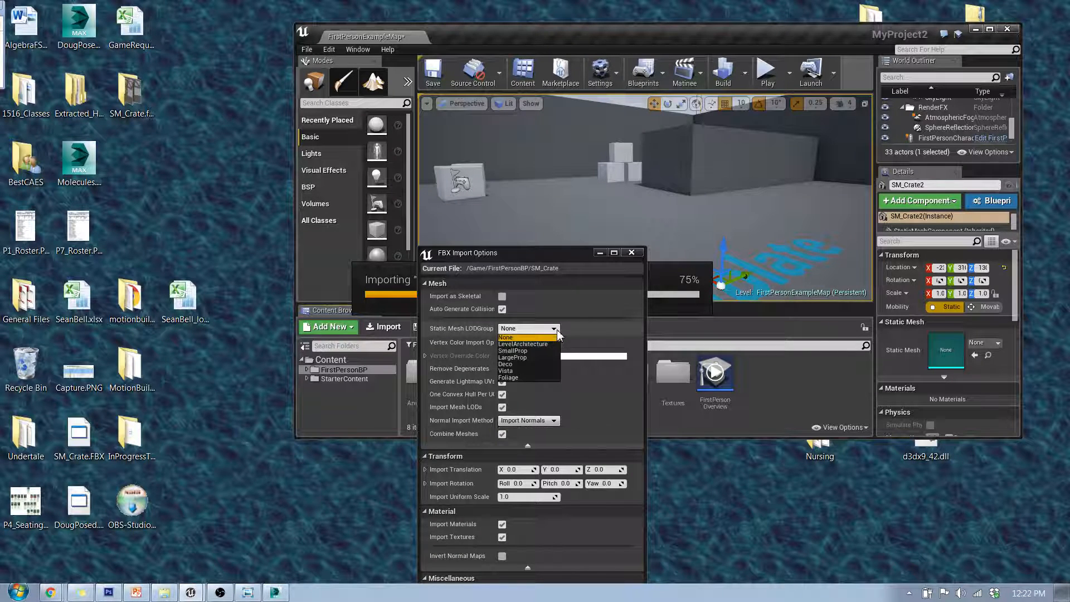
click(528, 345)
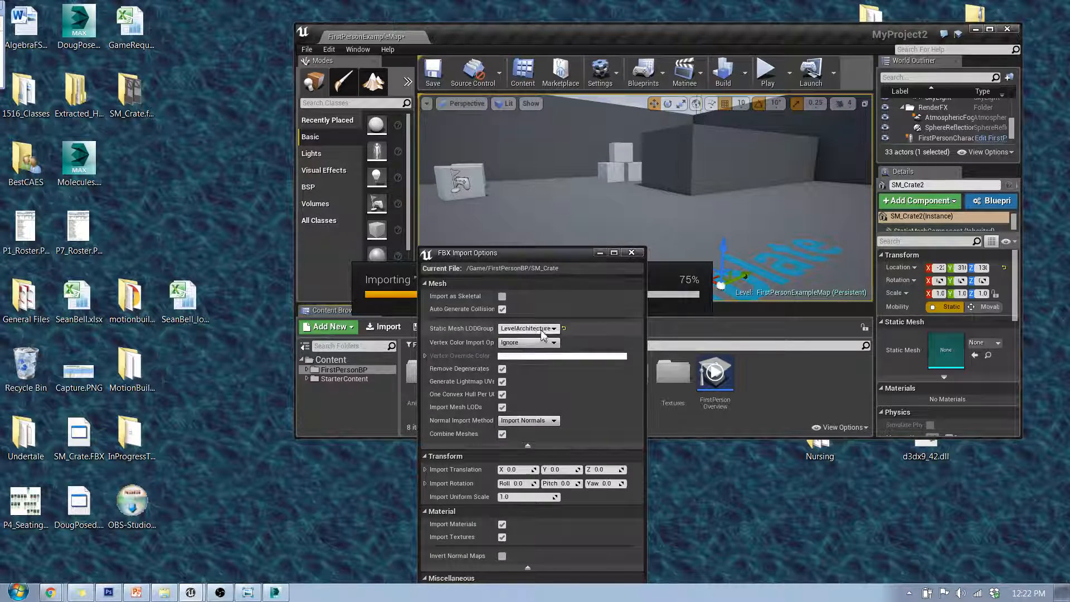
click(554, 329)
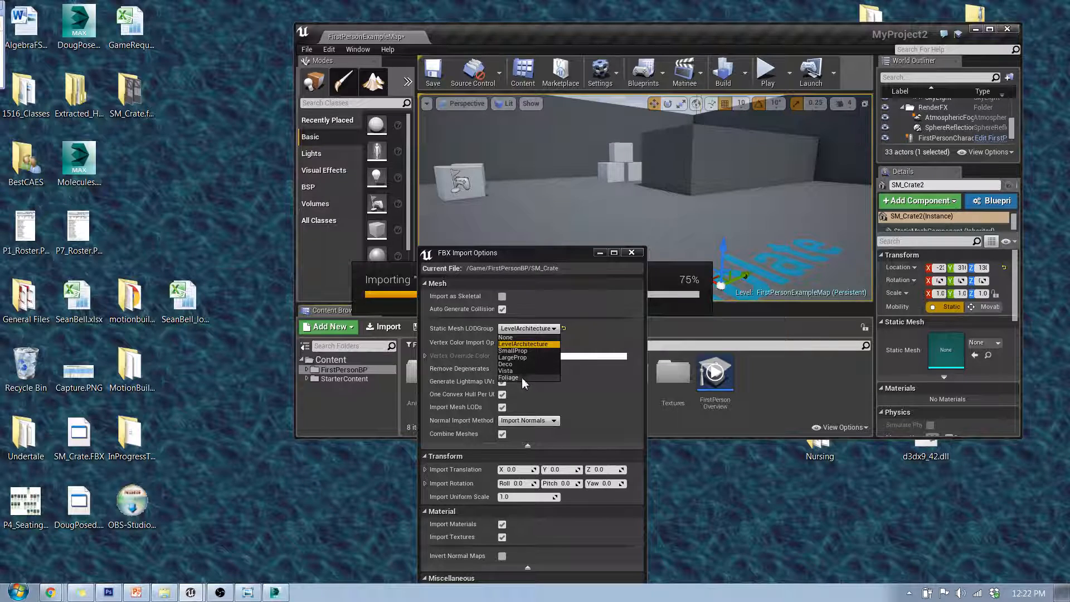
click(565, 328)
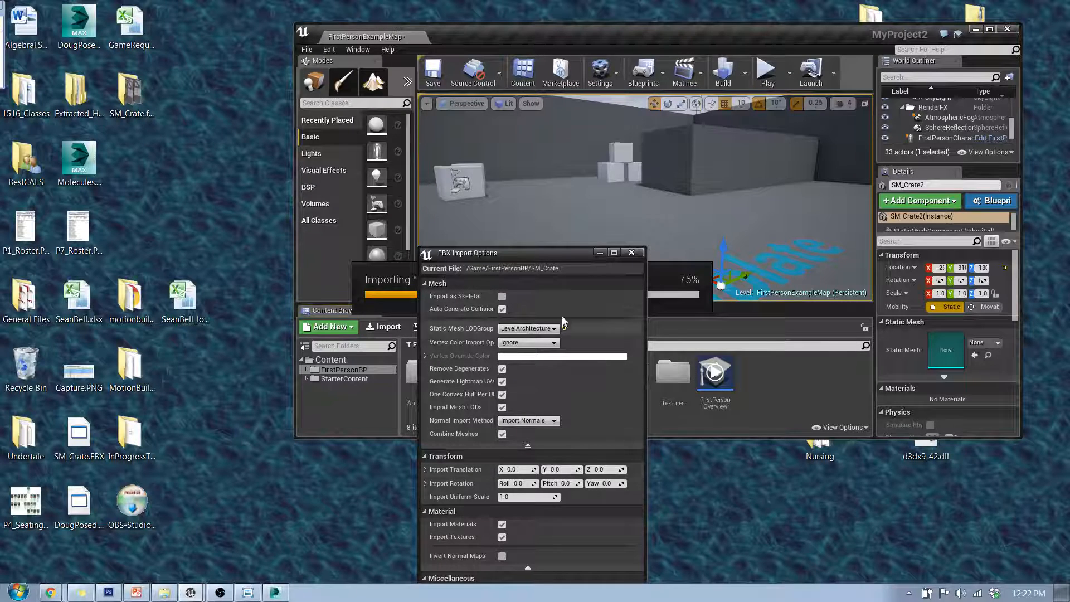
drag(540, 252, 549, 165)
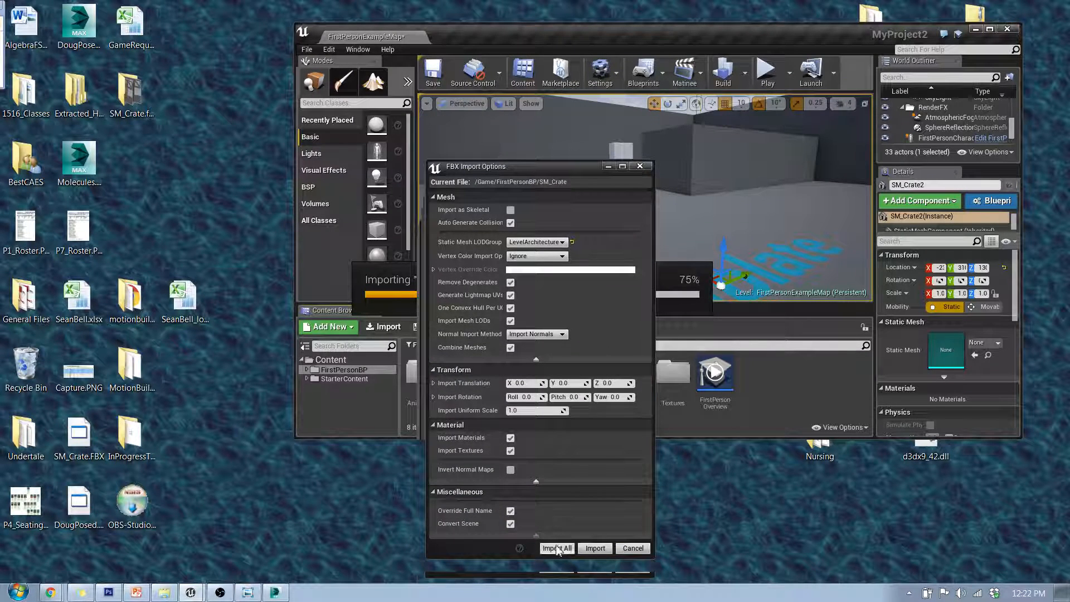
click(593, 549)
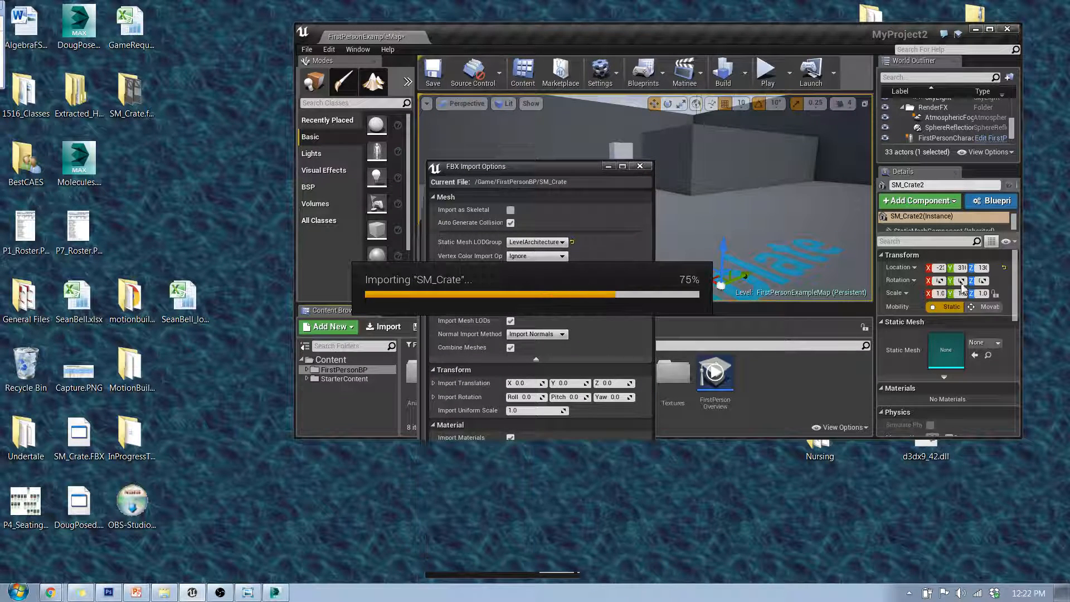
Switch to PowerPoint to review the LOD Settings slide with its per-LOD screen sizes
click(136, 593)
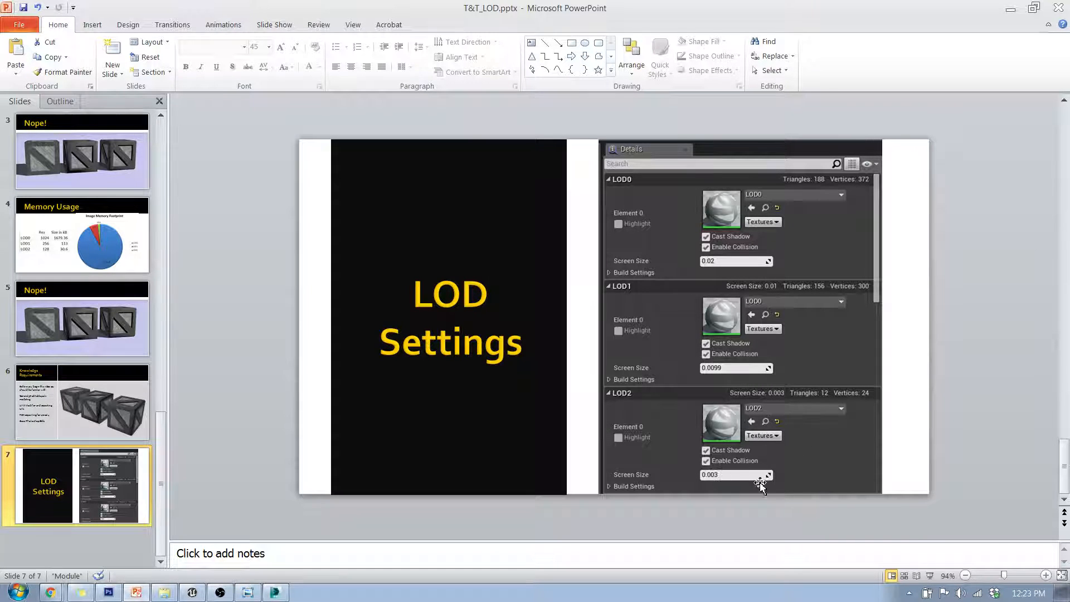
click(1010, 8)
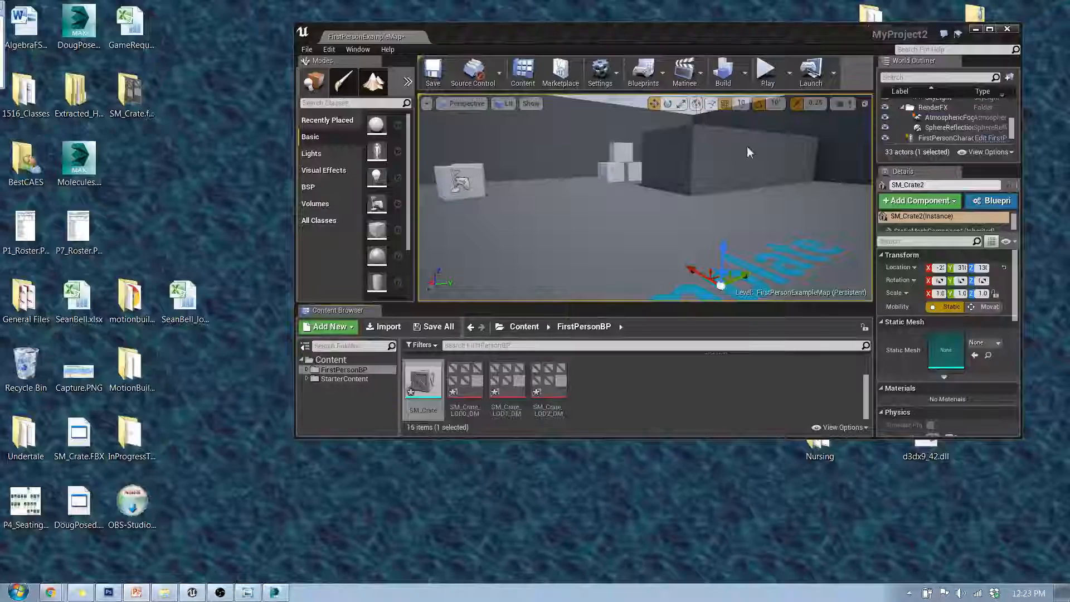
Open the re-imported SM_Crate in the static mesh editor and turn off Auto Compute LOD Distance
click(990, 30)
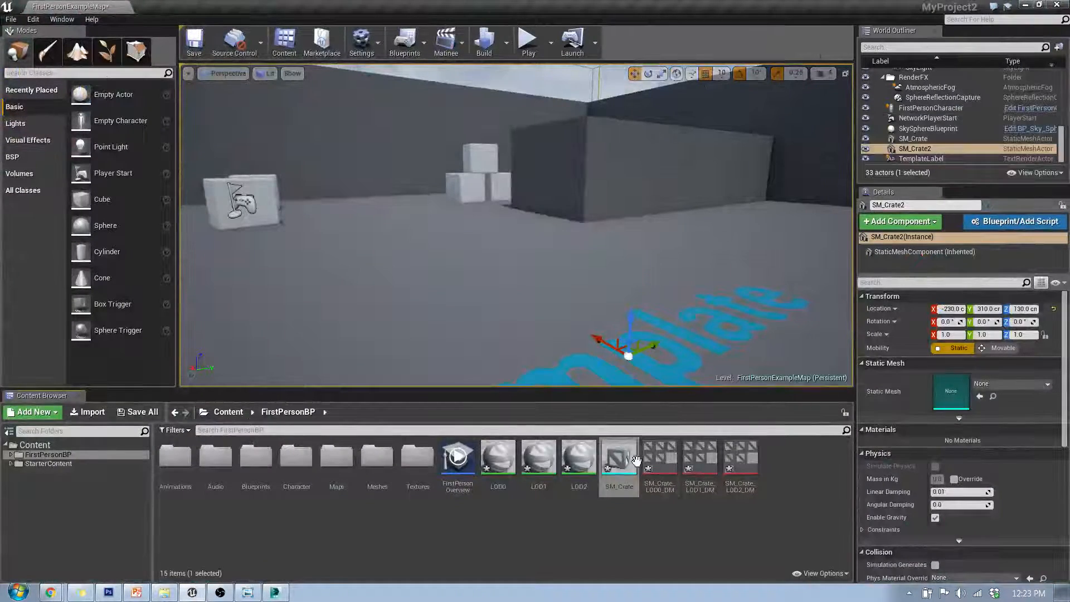
double_click(621, 462)
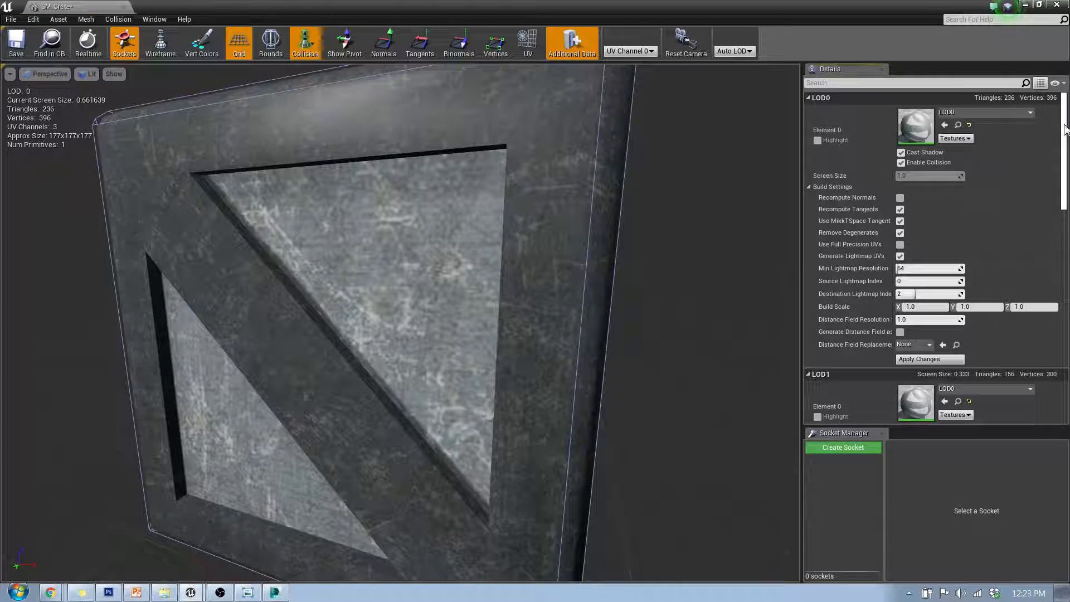
drag(1067, 136, 1064, 257)
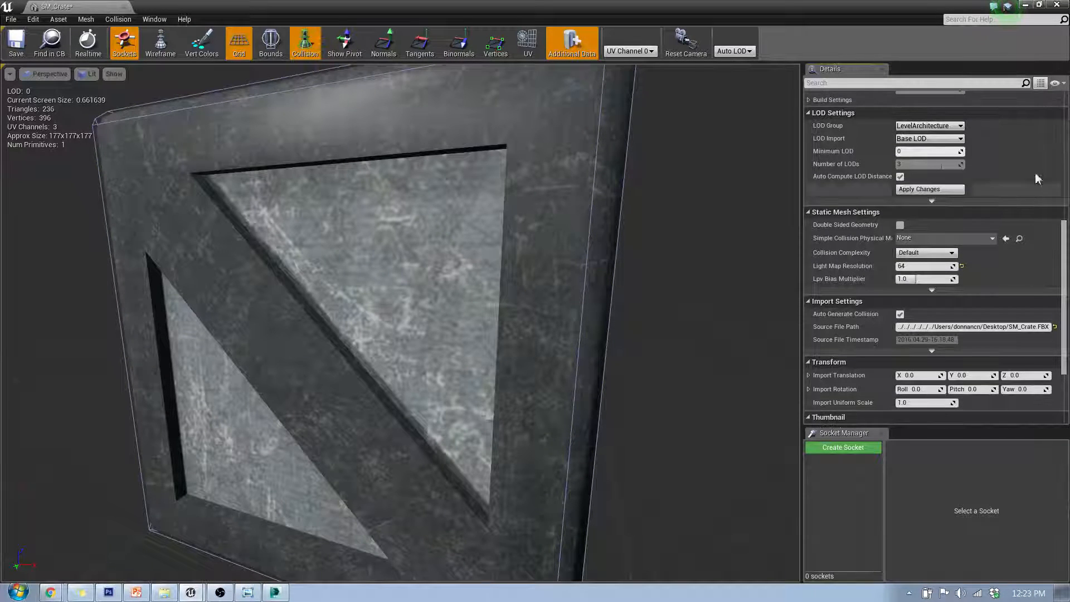
click(900, 177)
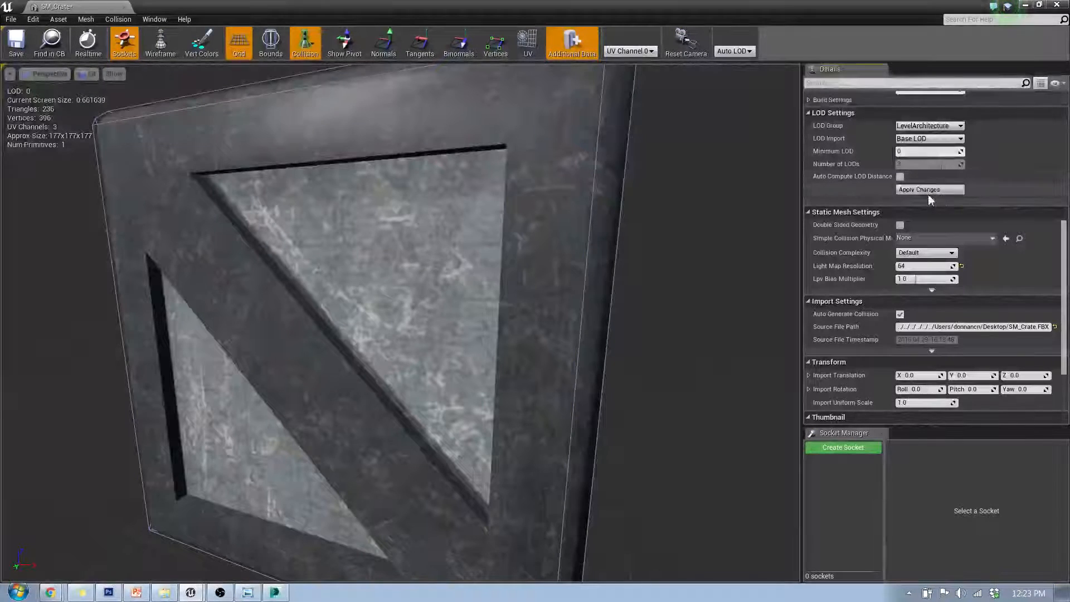
drag(1065, 264, 1067, 112)
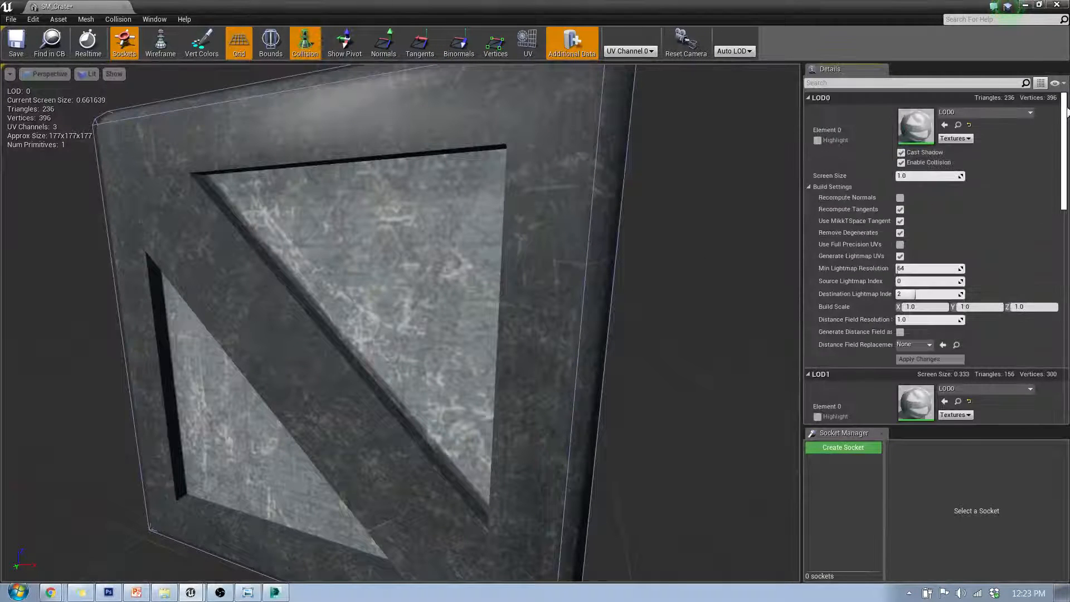
click(809, 97)
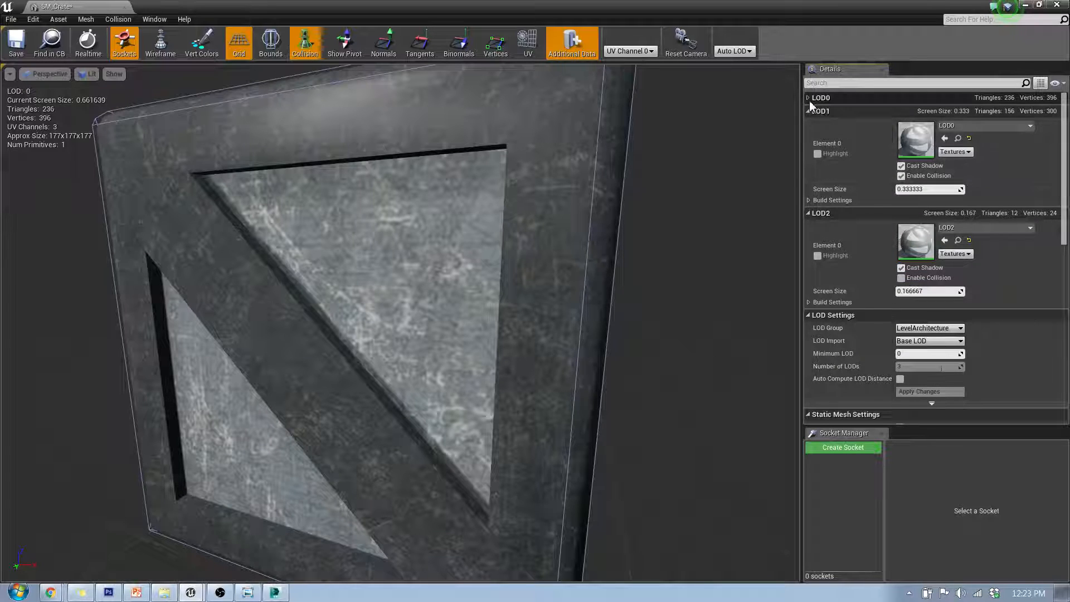
click(809, 98)
click(809, 98)
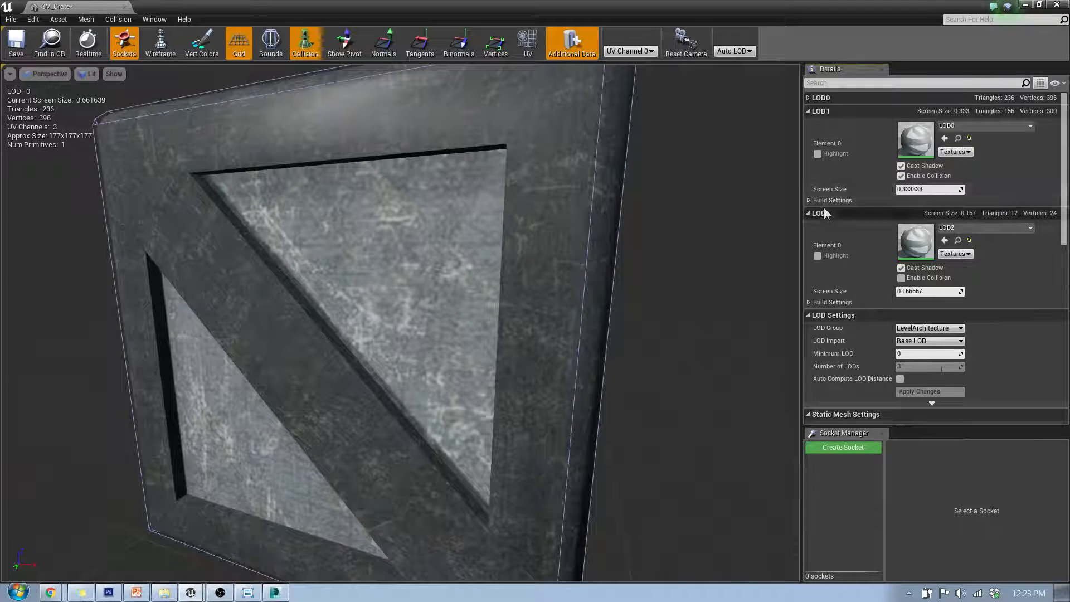
click(809, 98)
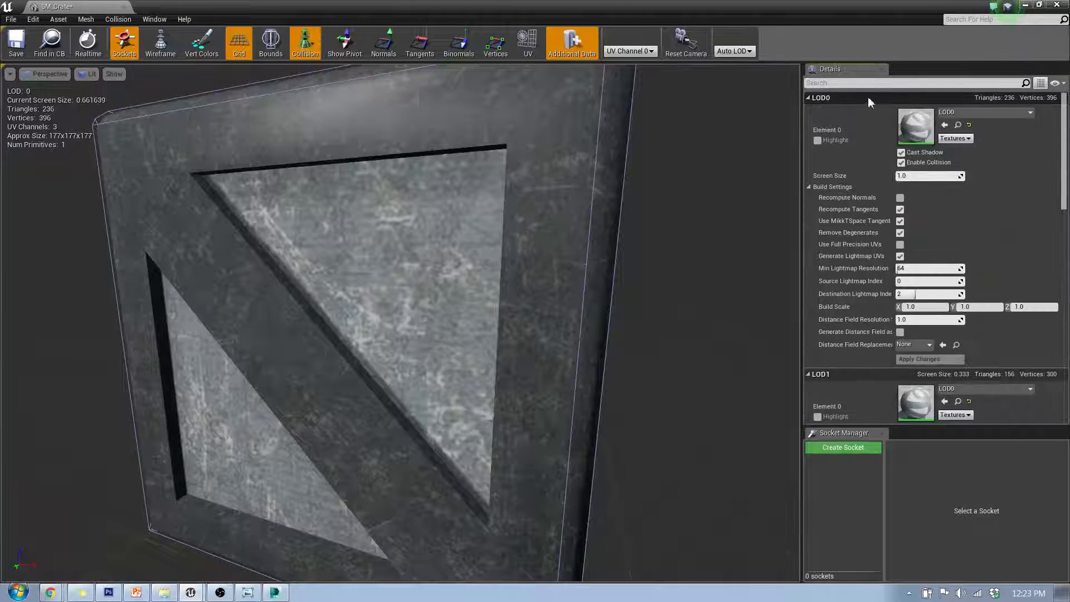
Set LOD0's screen size to 0.02, matching the reference slide
click(136, 592)
click(1010, 9)
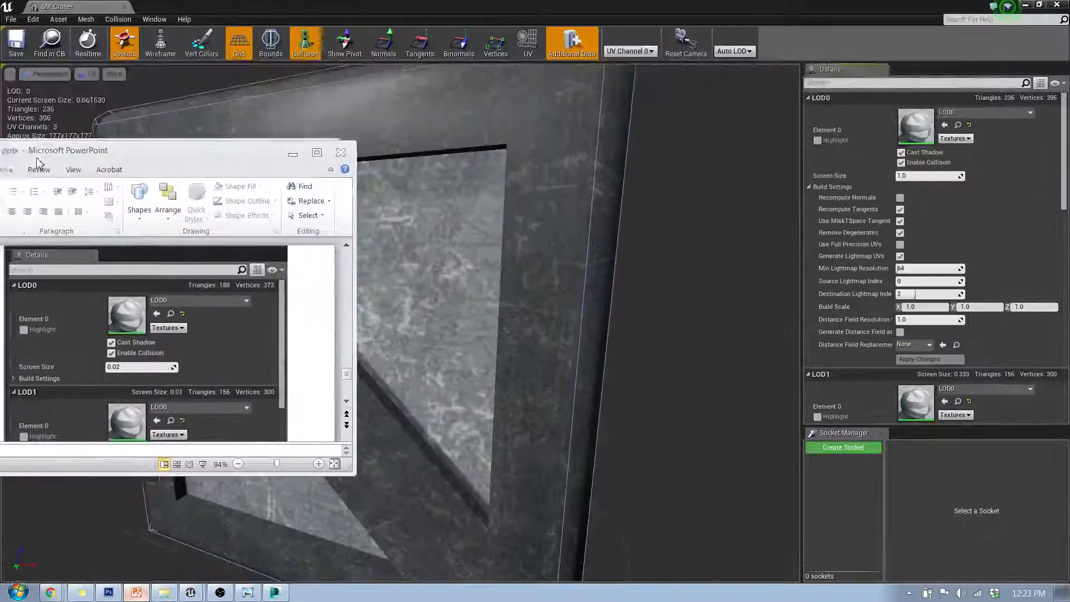
click(918, 176)
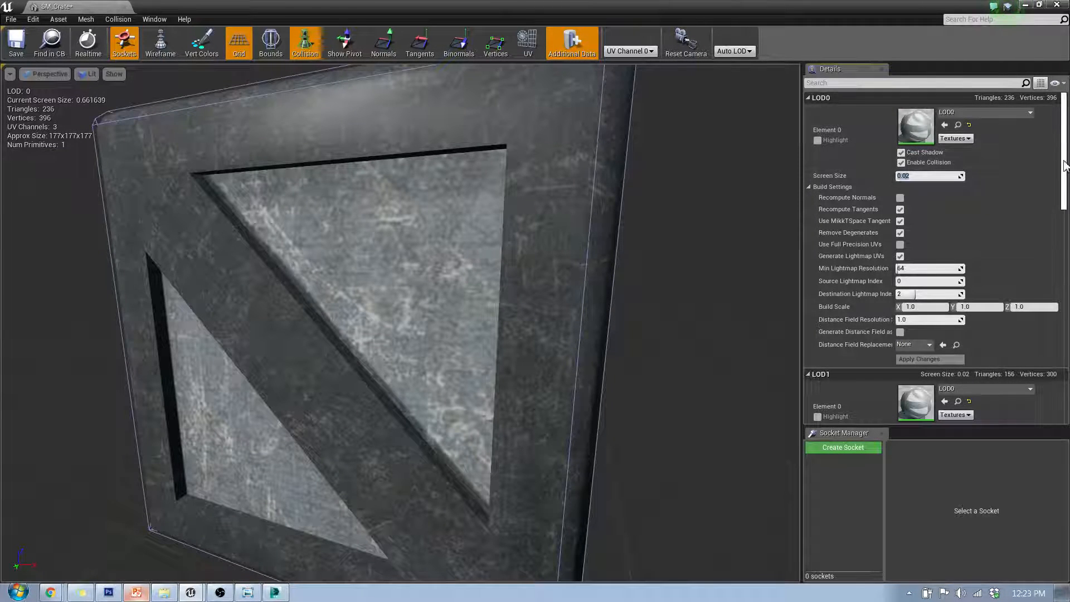
Set LOD2's screen size to 0.003
scroll(1015, 233, down, 3)
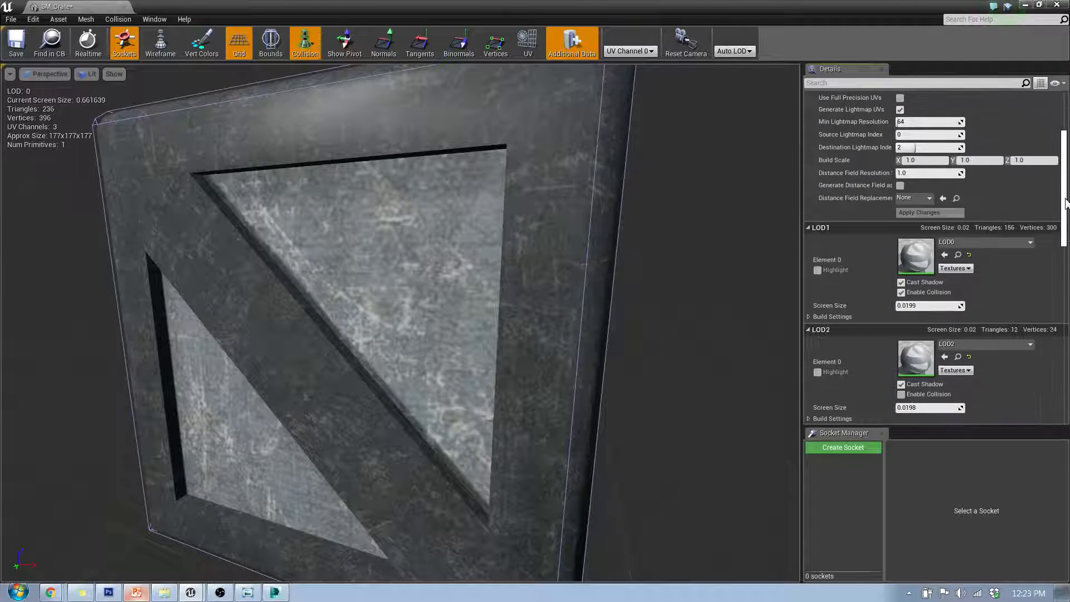
click(917, 306)
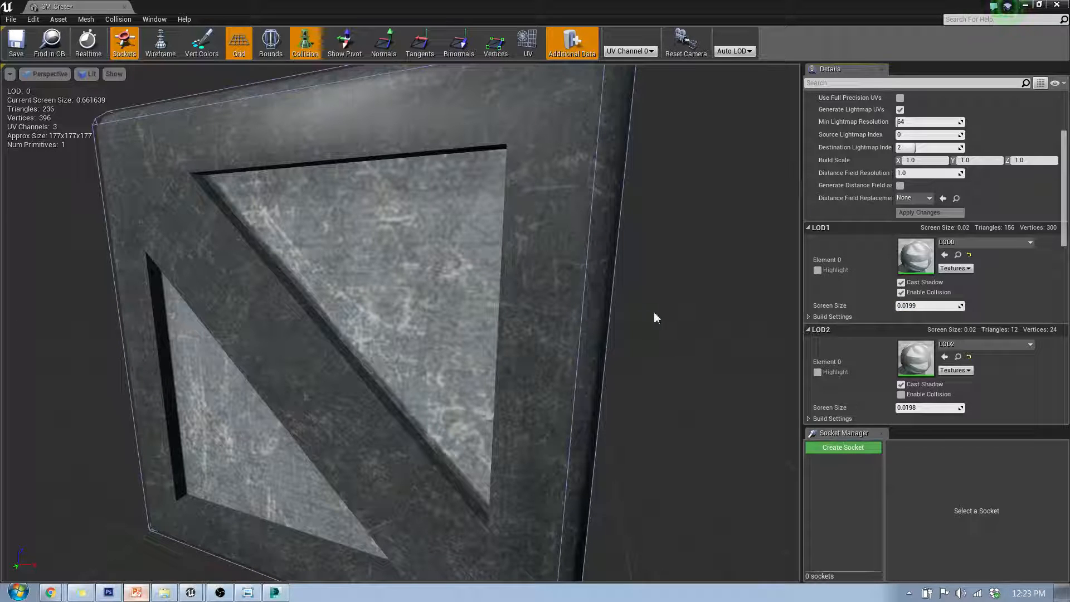
click(914, 306)
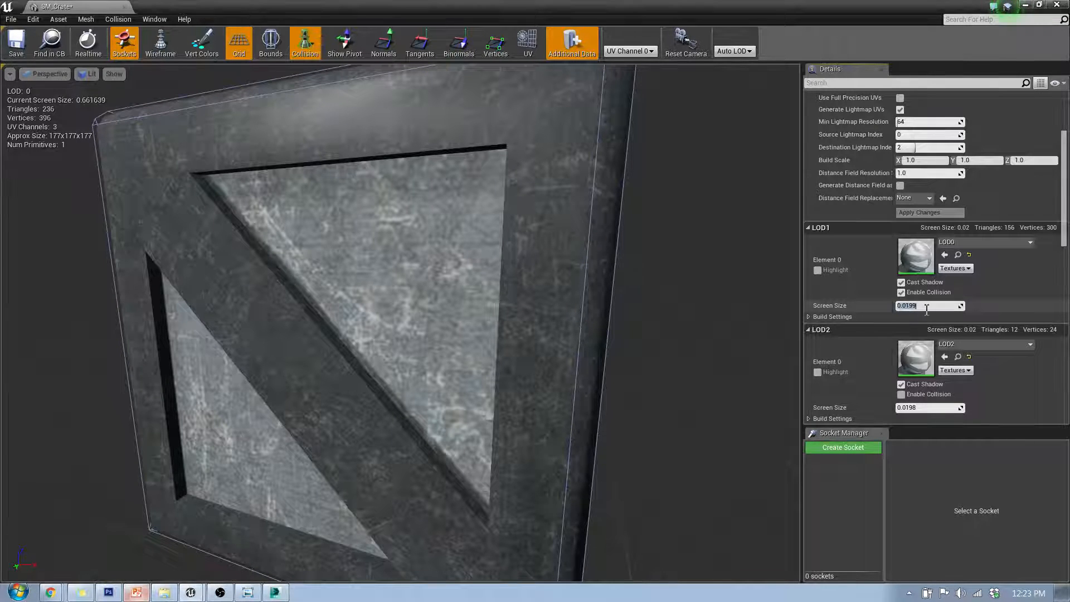
click(916, 305)
key(Left)
key(Left)
key(Left)
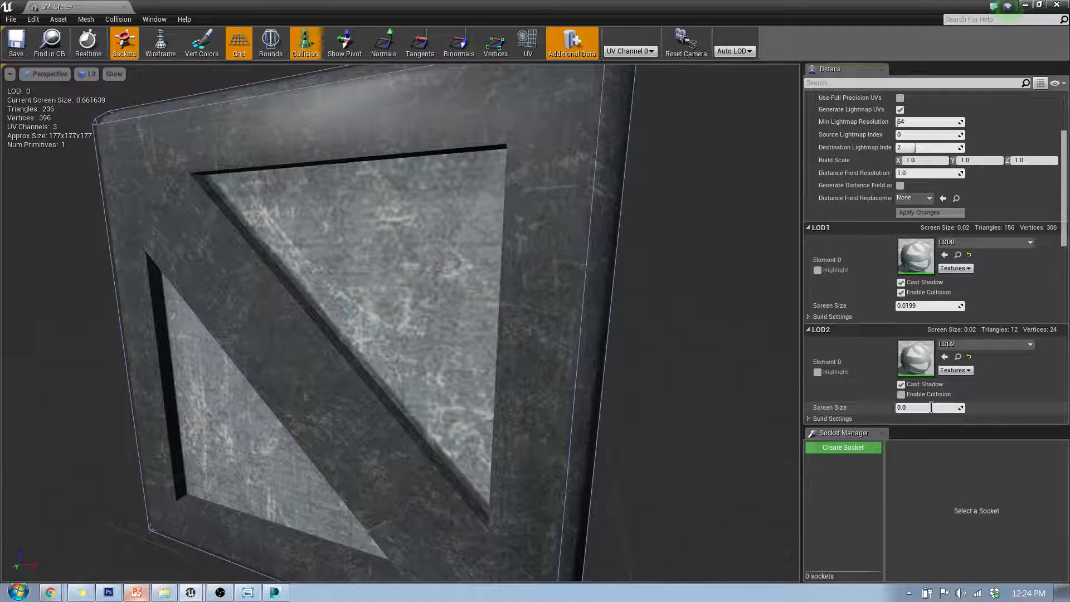
key(Return)
Zoom the mesh preview in and out to check when the crate switches between its LODs
middle_drag(556, 263, 484, 279)
scroll(556, 262, down, 10)
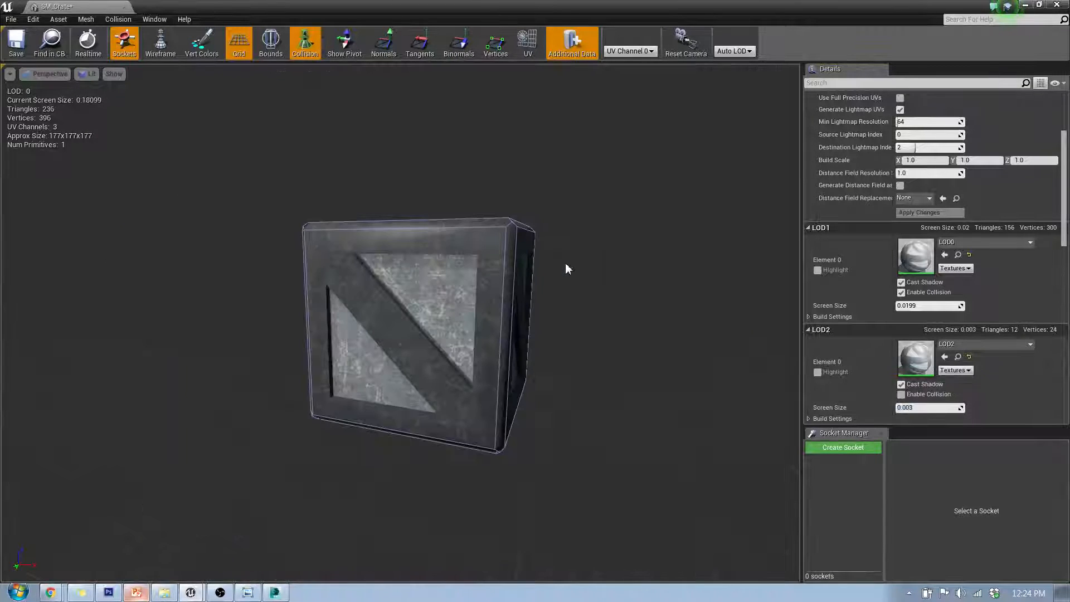
scroll(526, 266, down, 5)
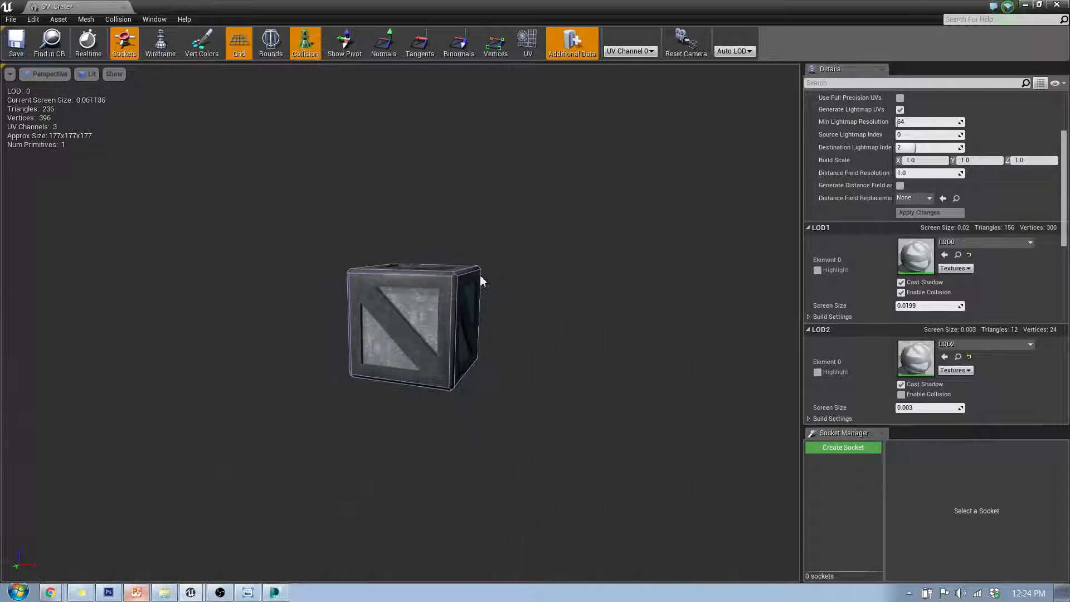
scroll(483, 280, down, 6)
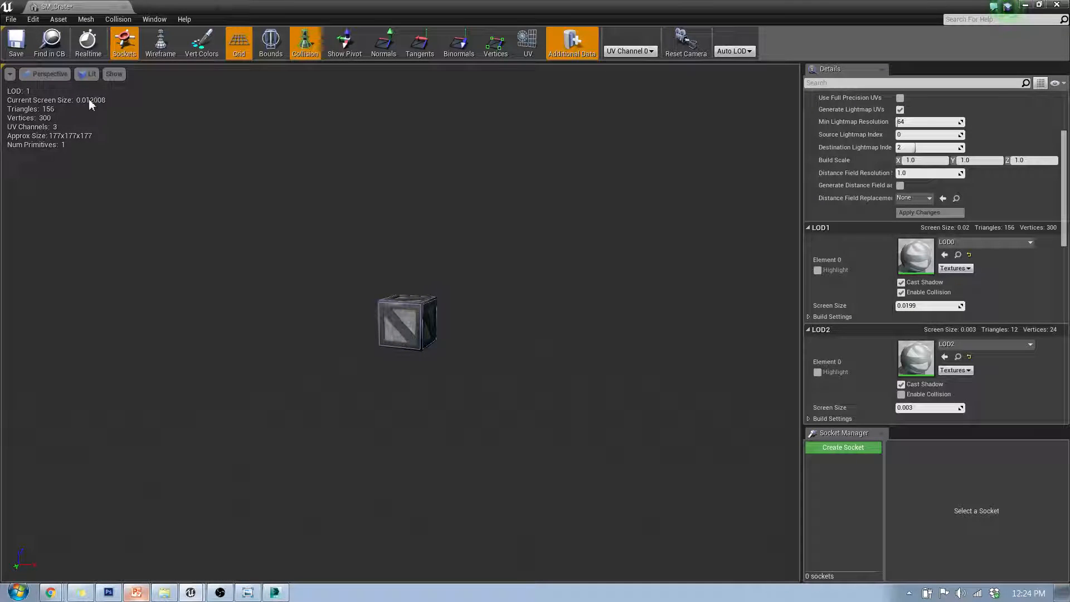
scroll(364, 334, down, 5)
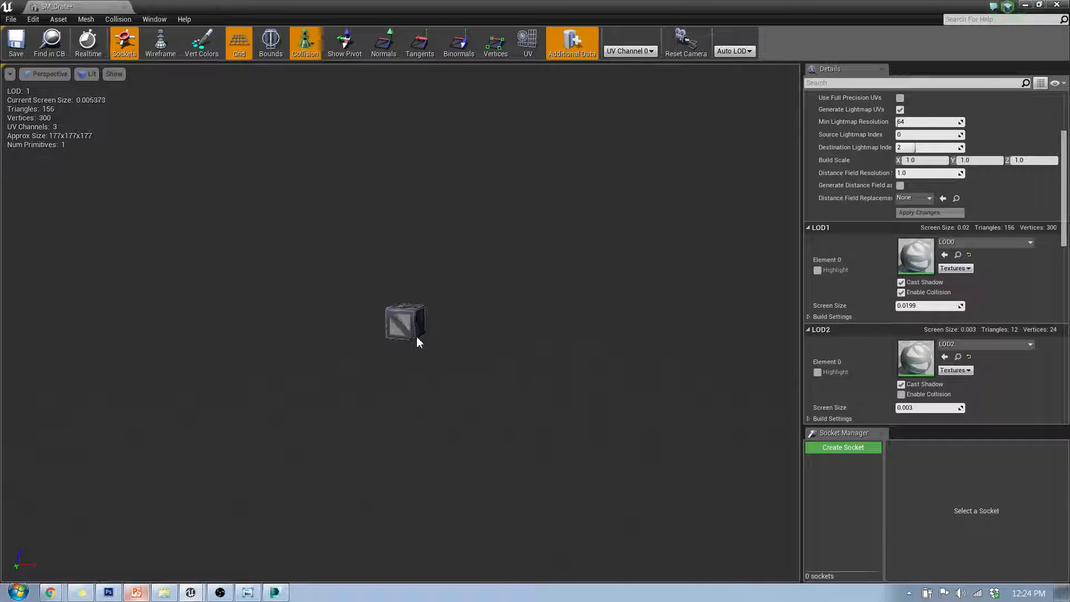
scroll(453, 343, down, 5)
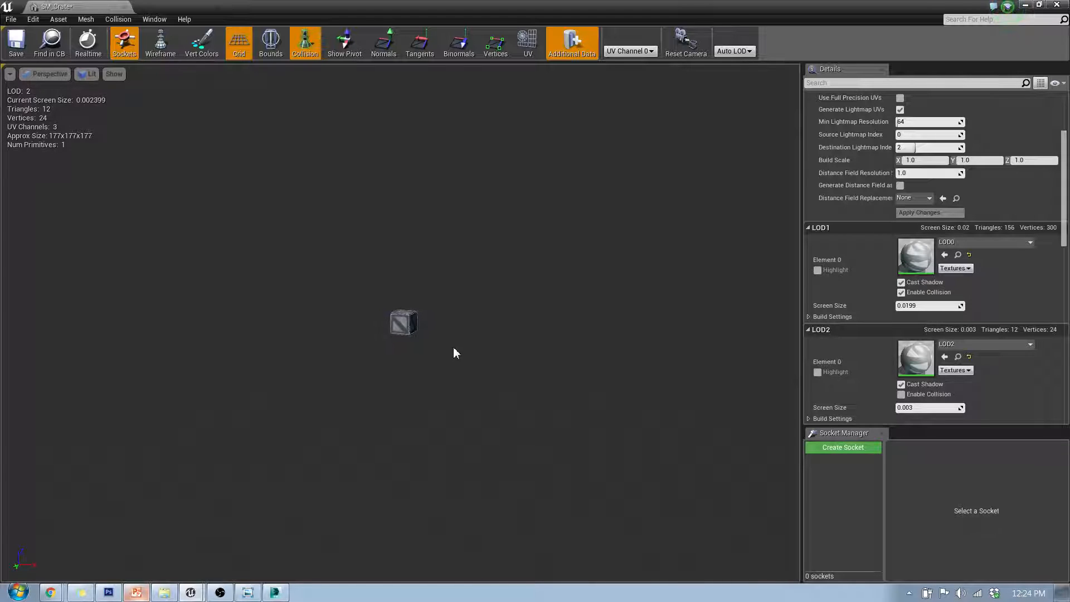
scroll(454, 349, down, 4)
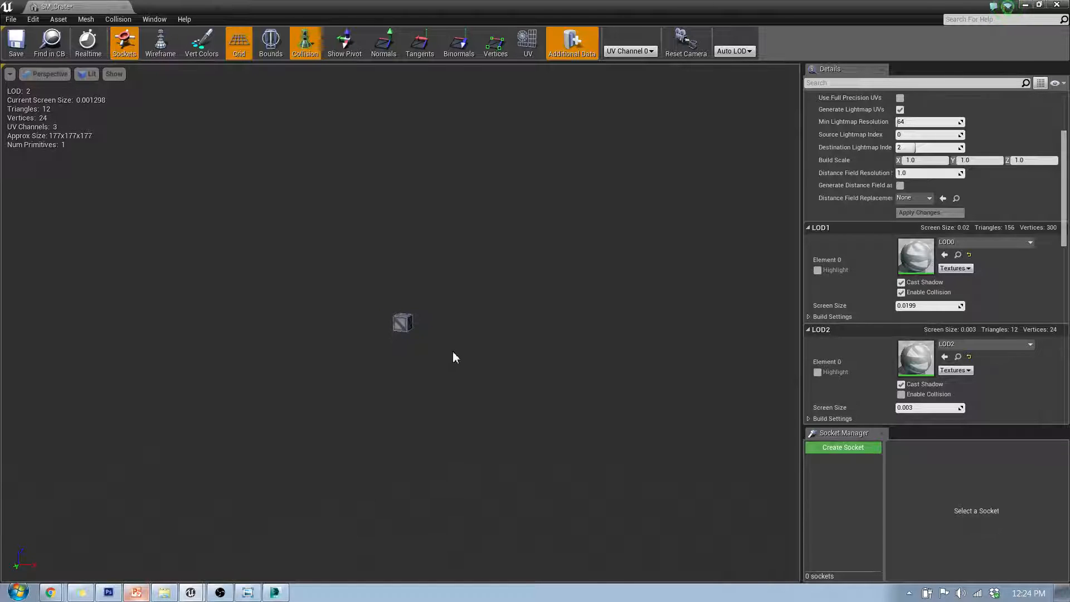
scroll(453, 354, down, 3)
scroll(453, 348, up, 2)
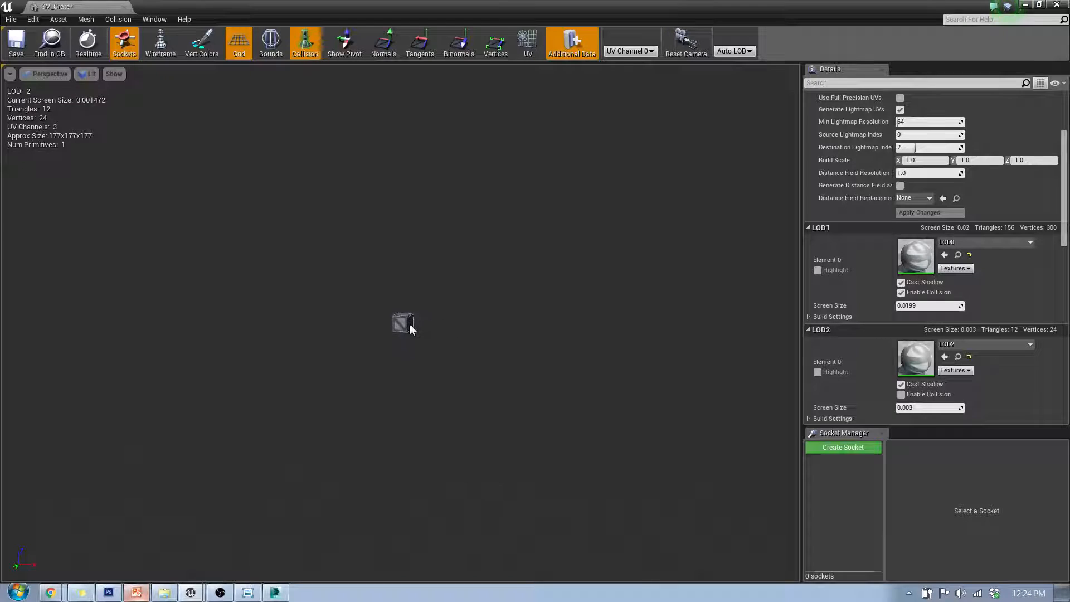
scroll(411, 328, up, 5)
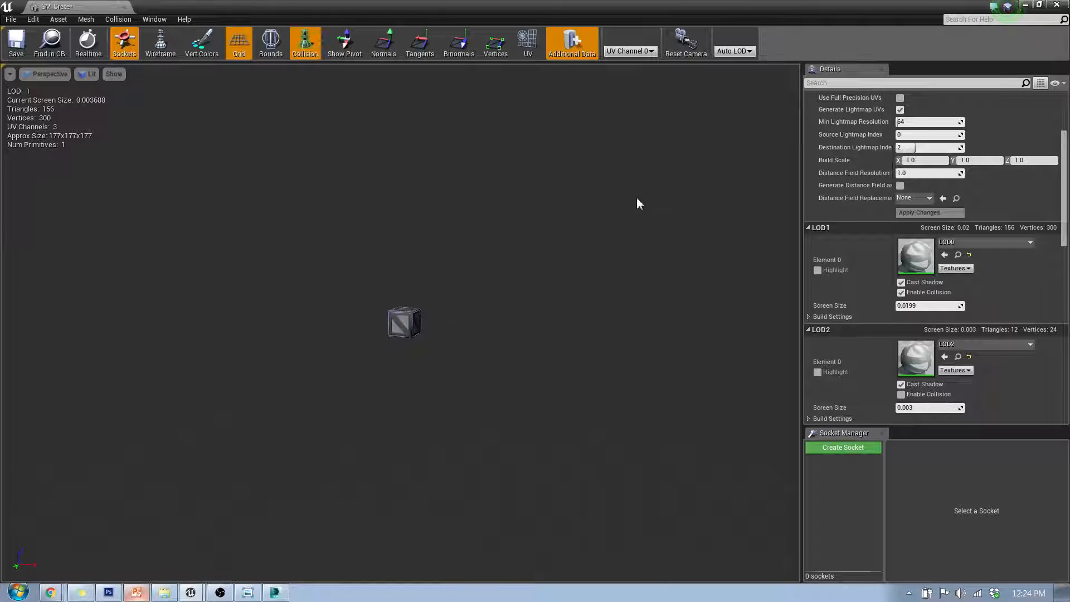
scroll(438, 357, up, 10)
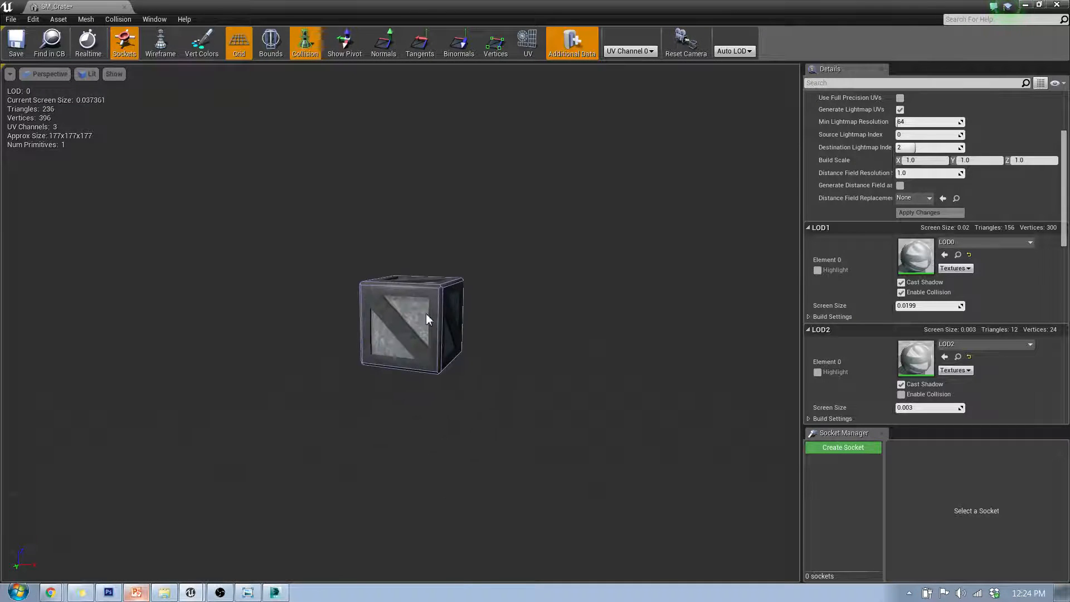
scroll(426, 317, up, 10)
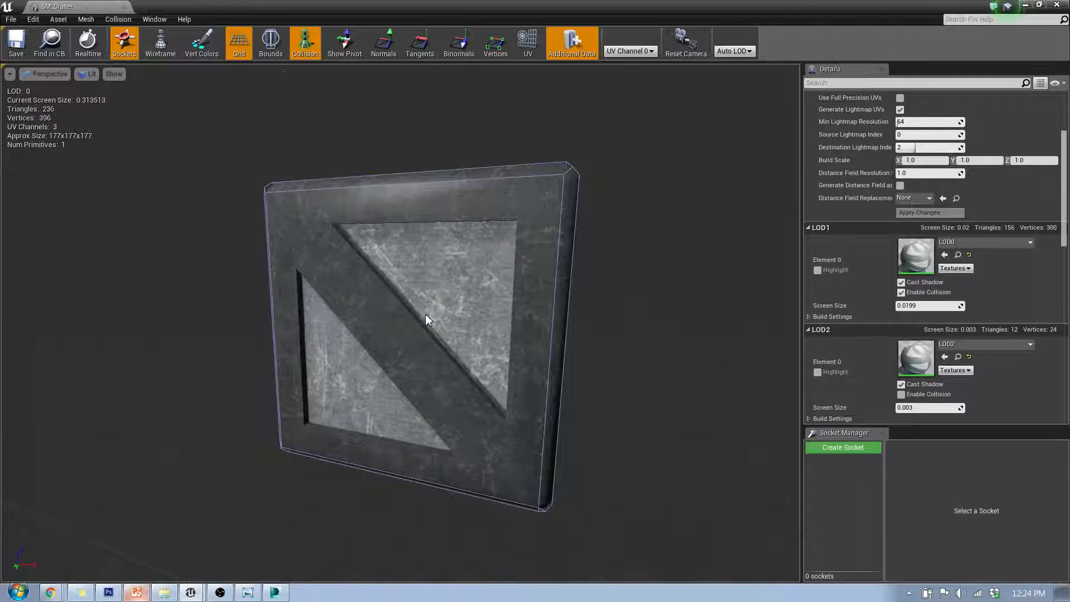
scroll(428, 314, down, 10)
scroll(440, 303, up, 4)
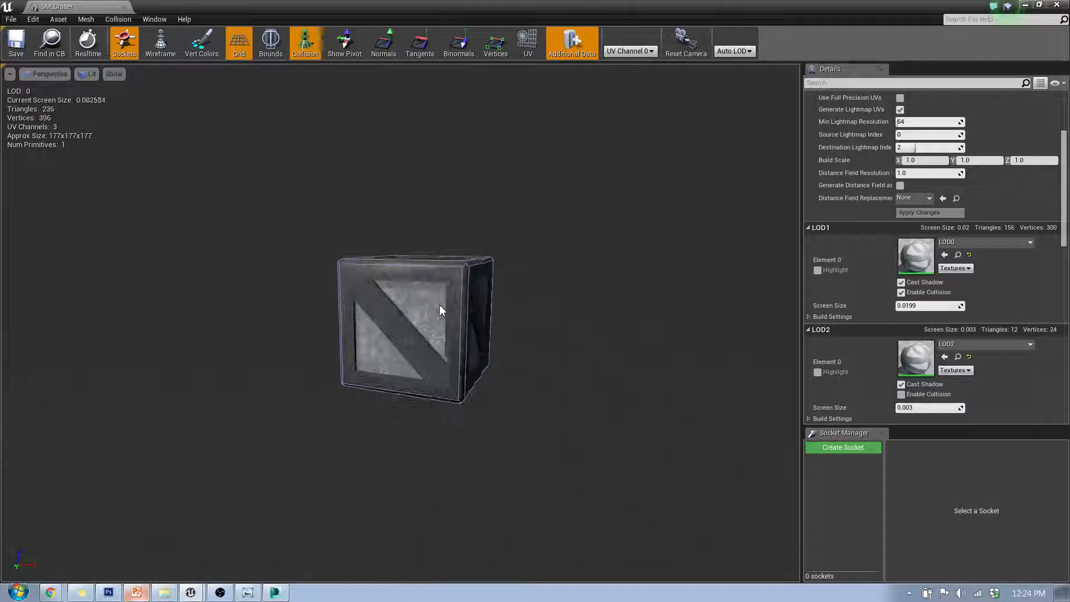
scroll(440, 309, down, 5)
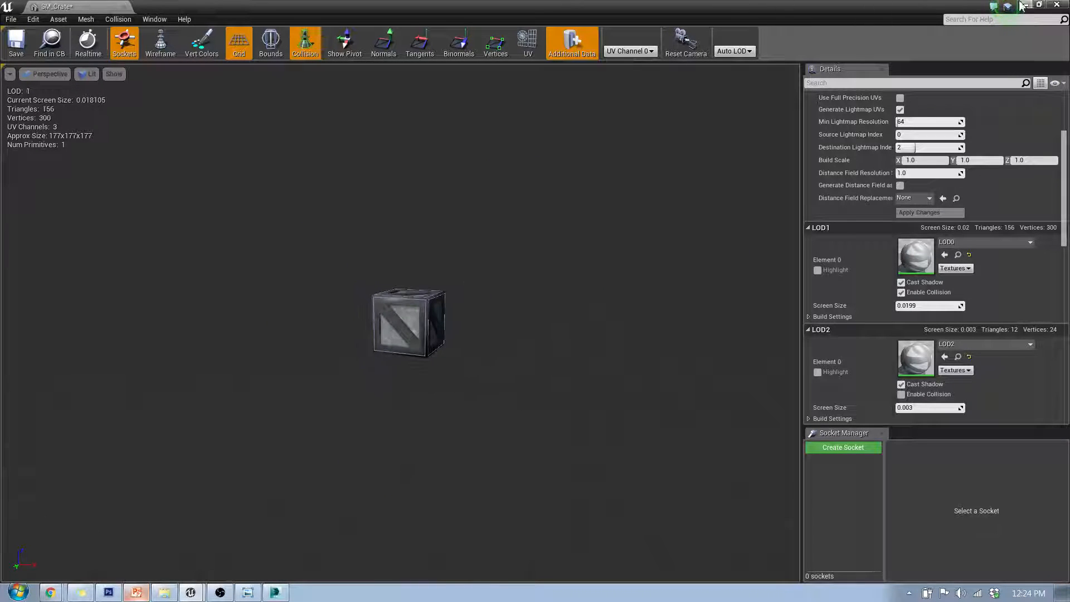
Save the crate mesh changes and close the static mesh editor
click(27, 45)
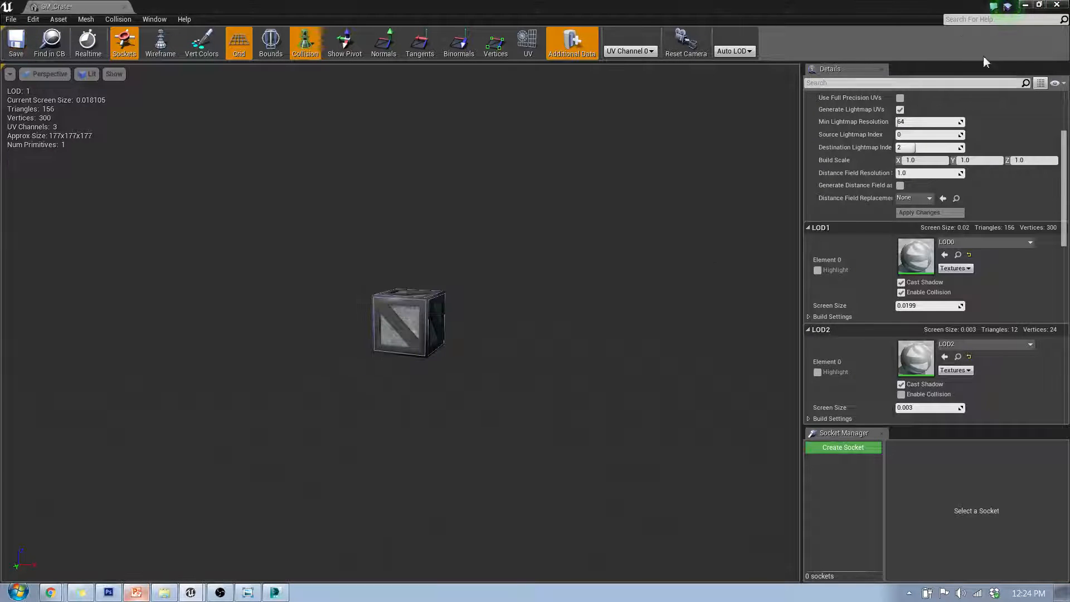
click(1057, 5)
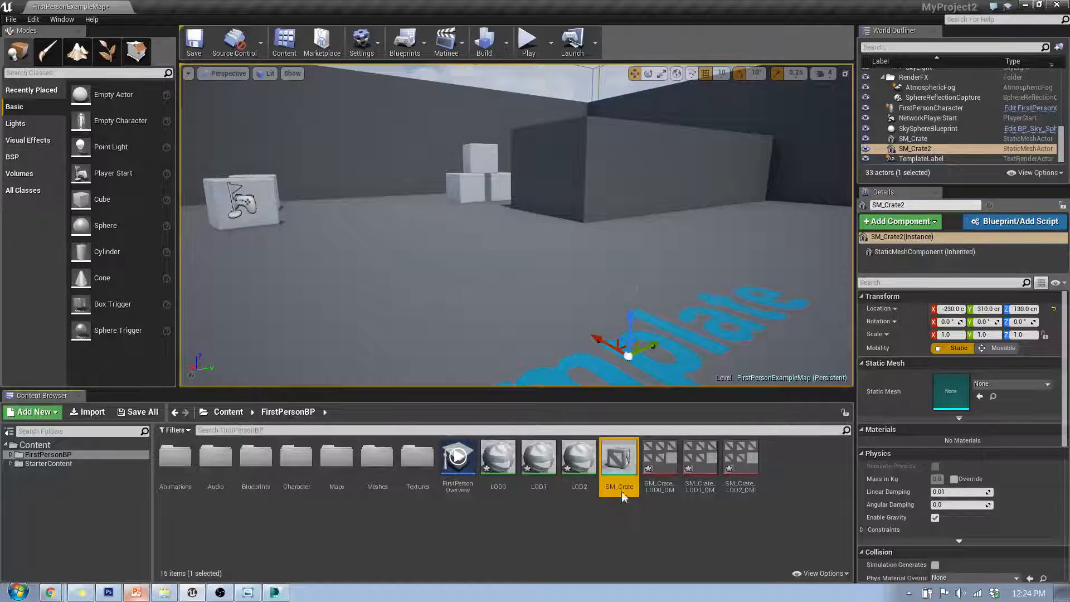
Place an SM_Crate instance from the content browser onto the level floor
drag(619, 457, 540, 326)
click(638, 305)
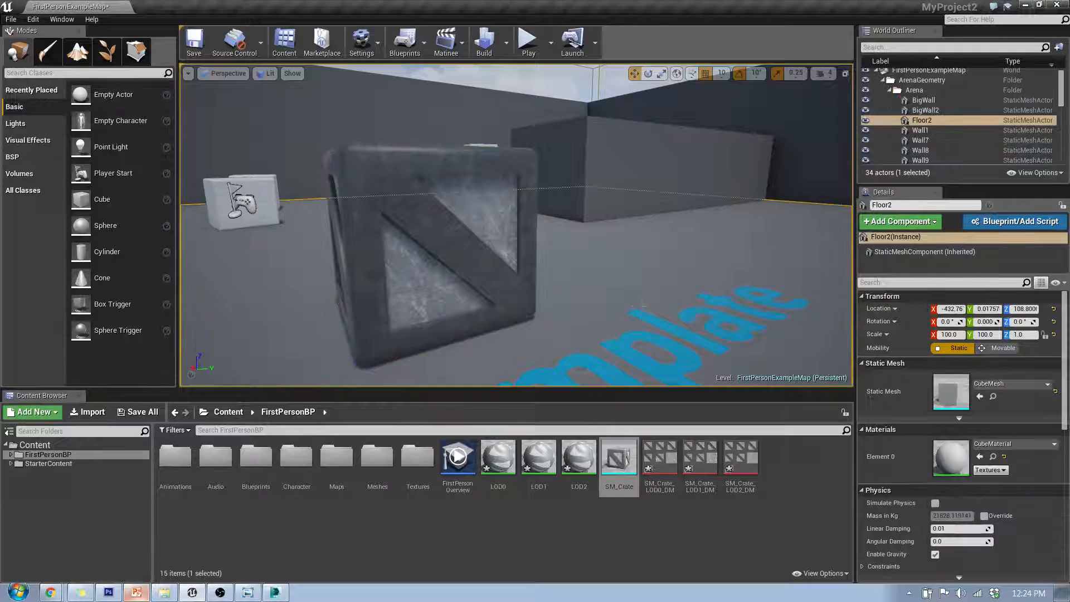
Play the level and walk toward and away from the crates to check LOD switching, then stop playing
click(527, 41)
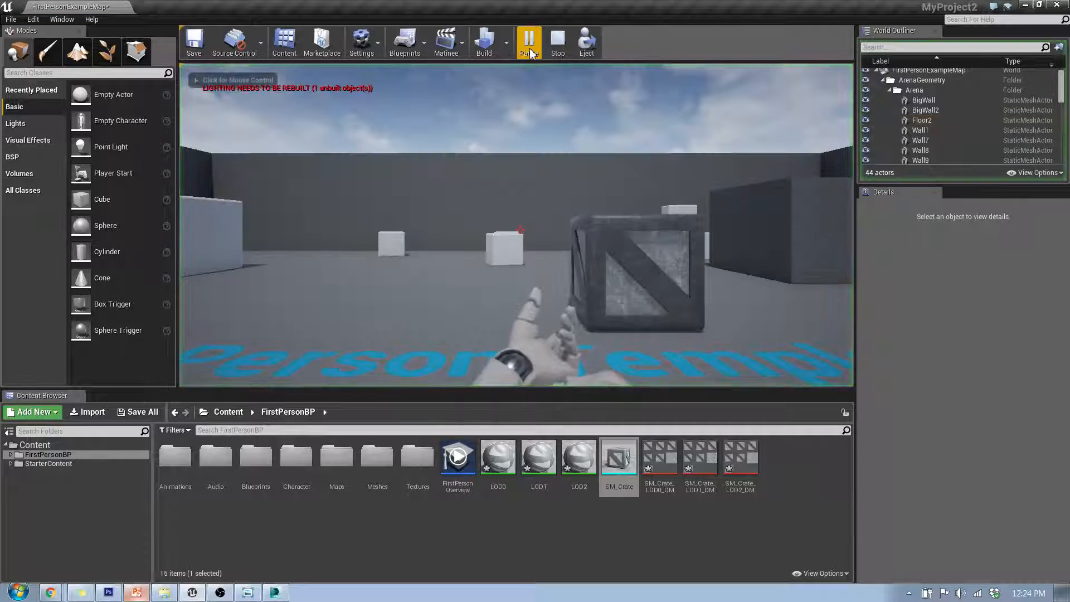
key(s)
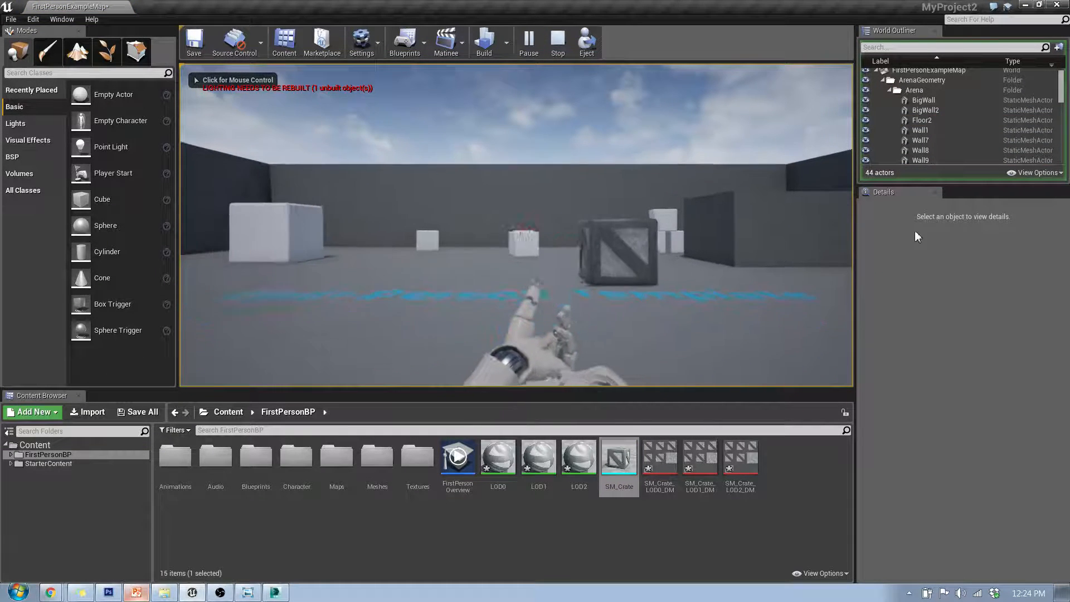
click(647, 237)
key(s)
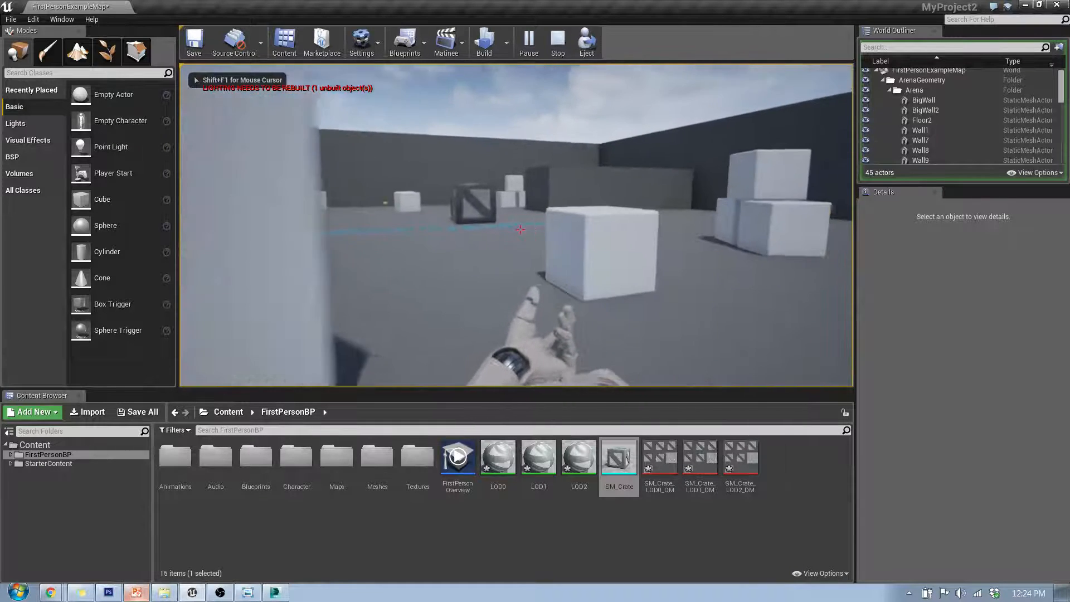
key(s)
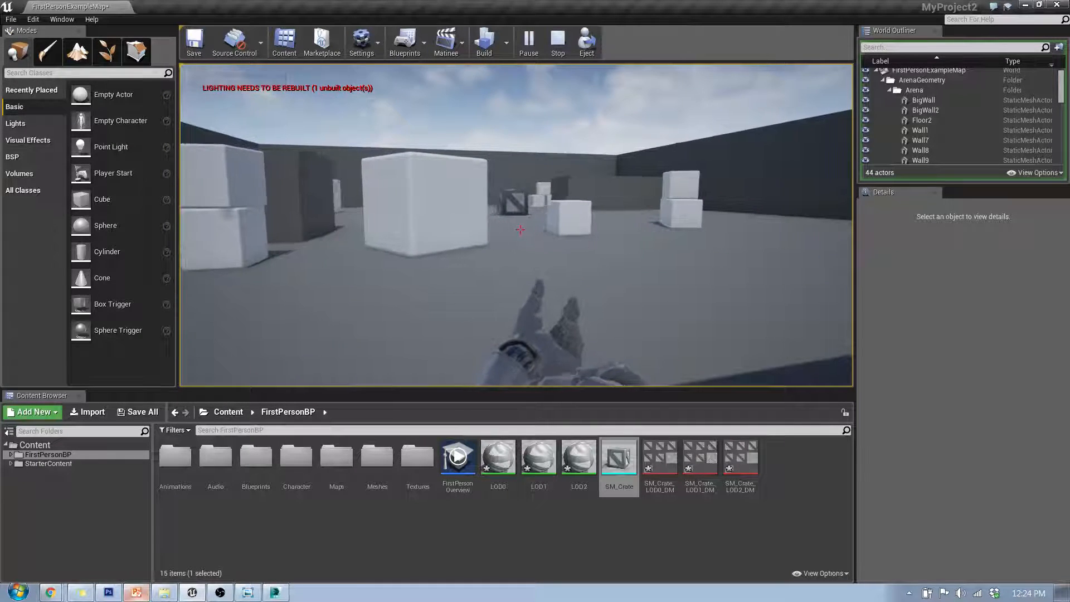
key(a)
key(s)
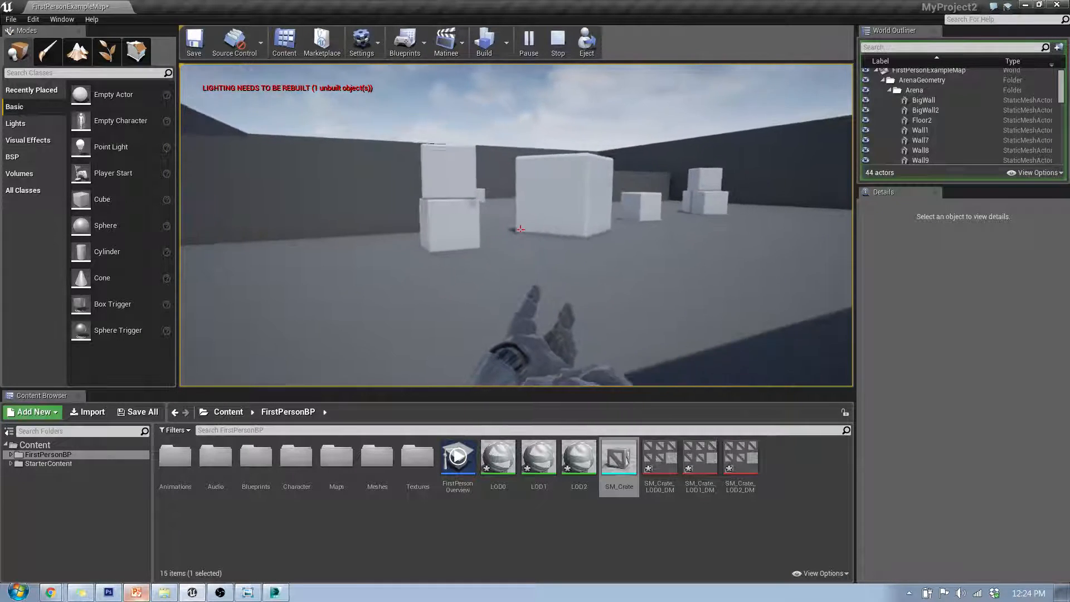
key(s)
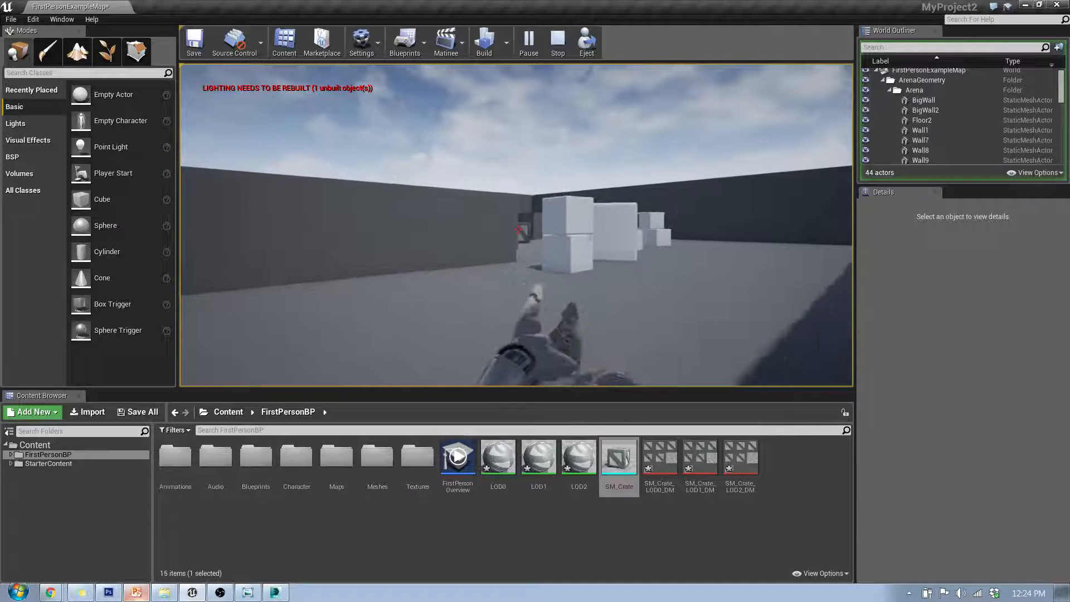
key(w)
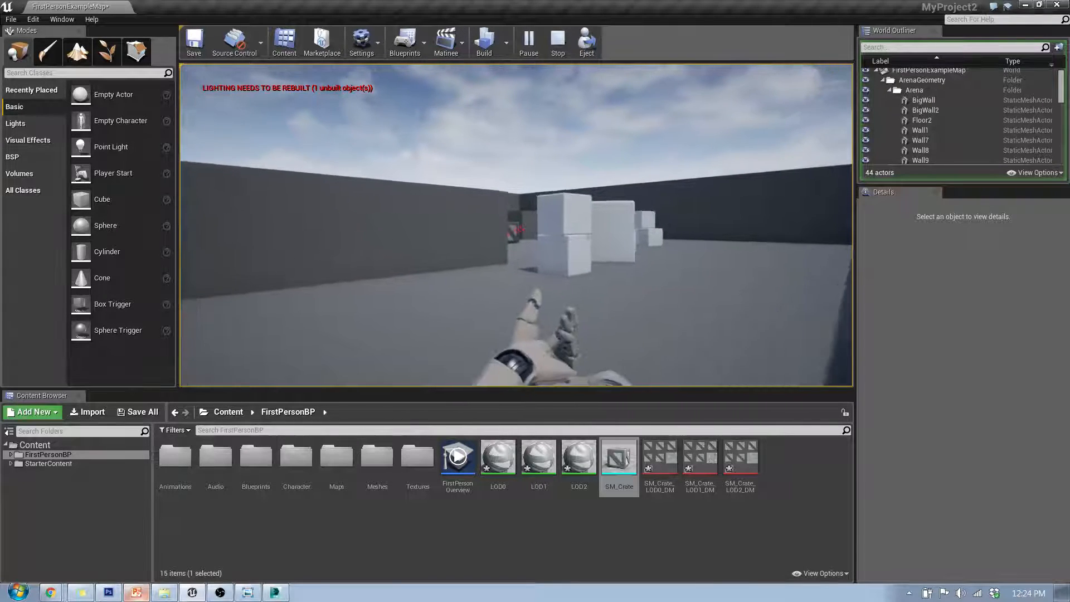
key(w)
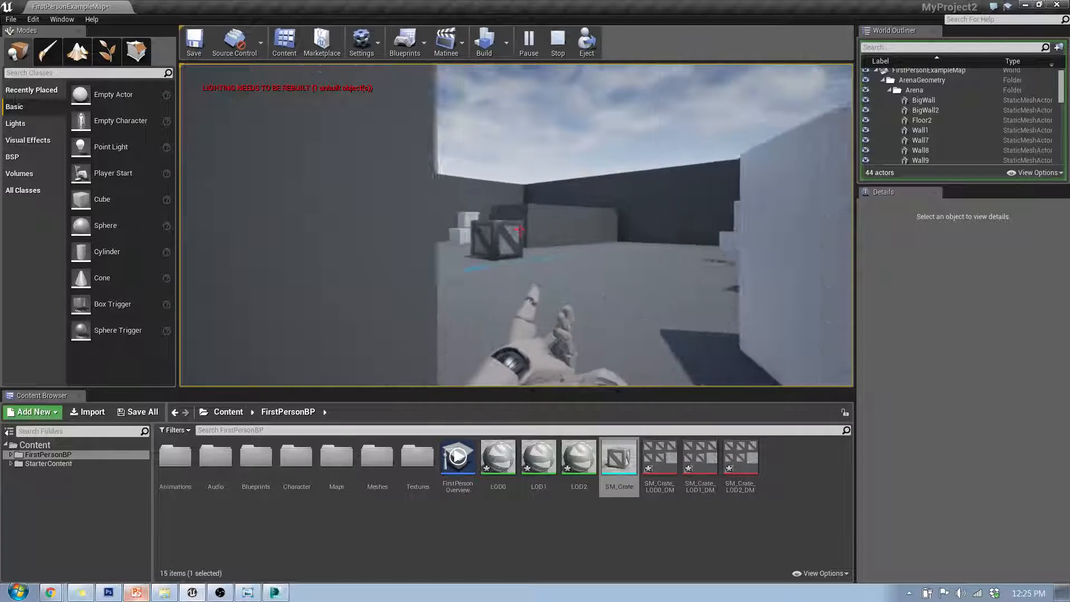
key(w)
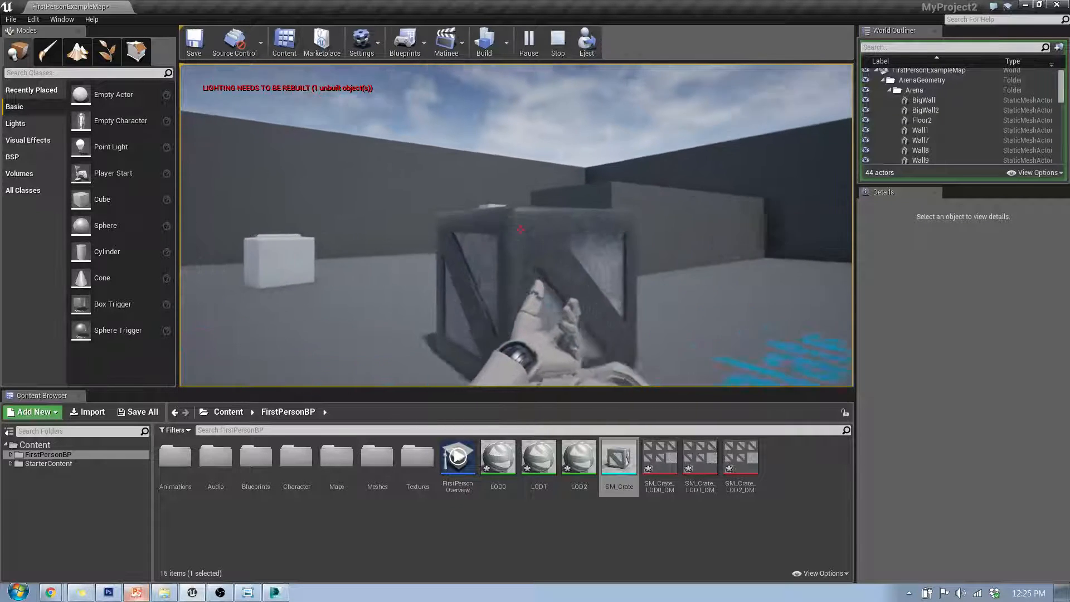
key(w)
key(s)
click(520, 229)
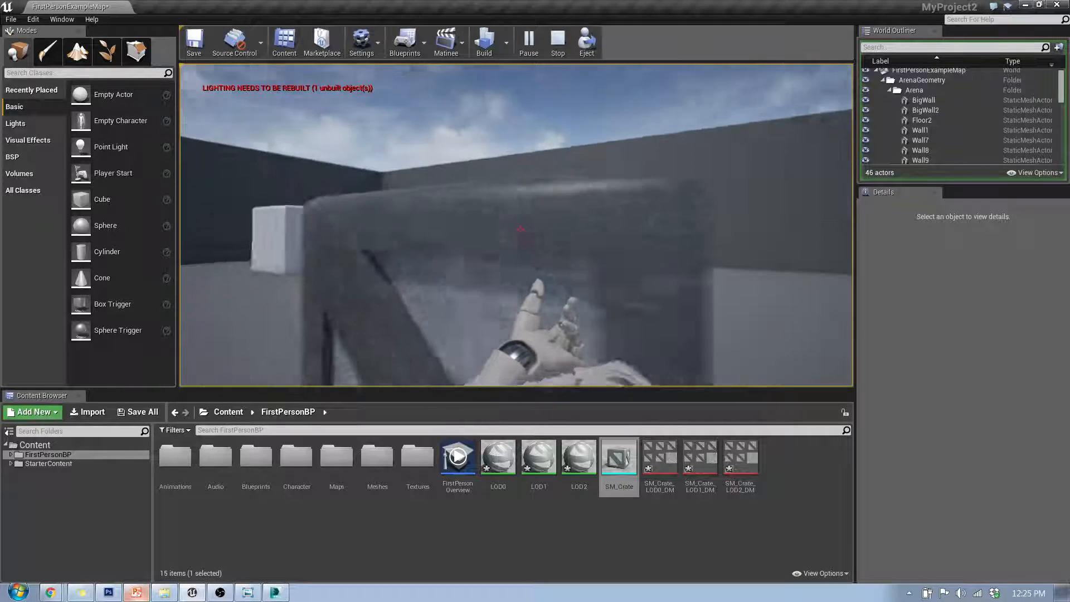
key(s)
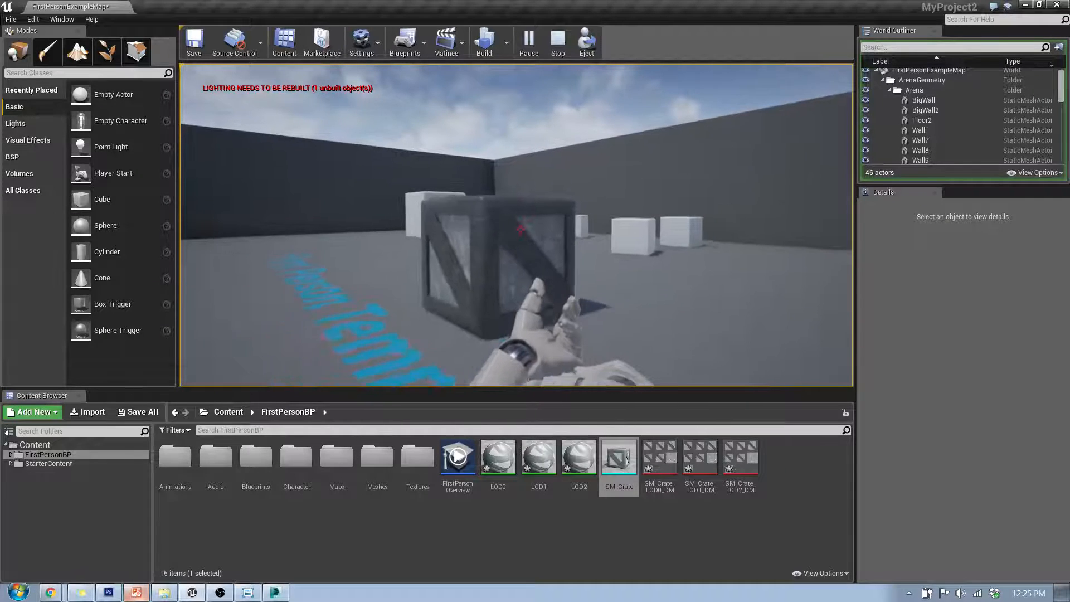
key(s)
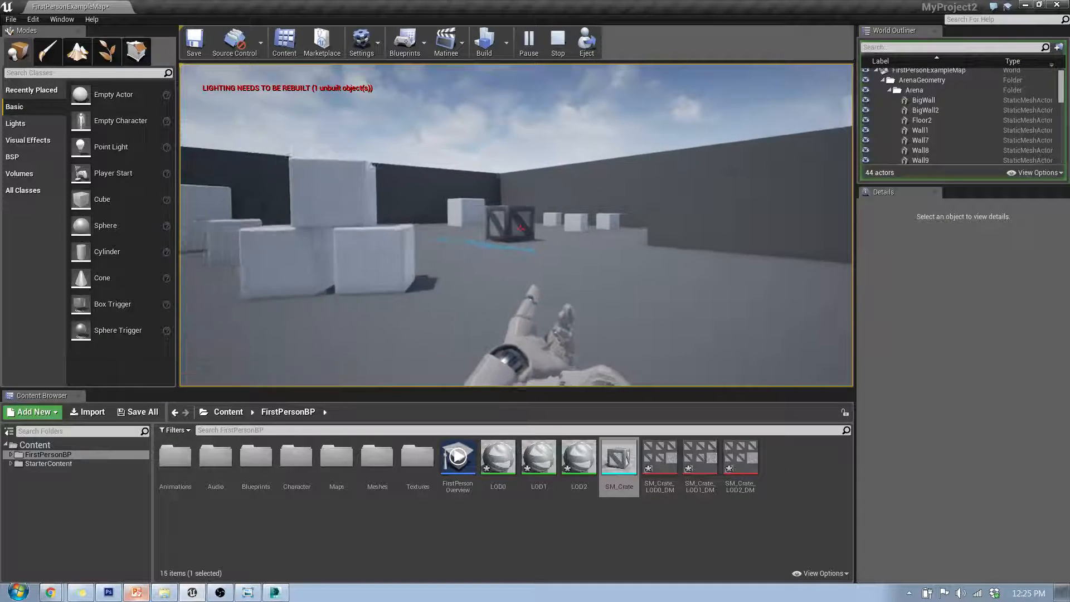
key(w)
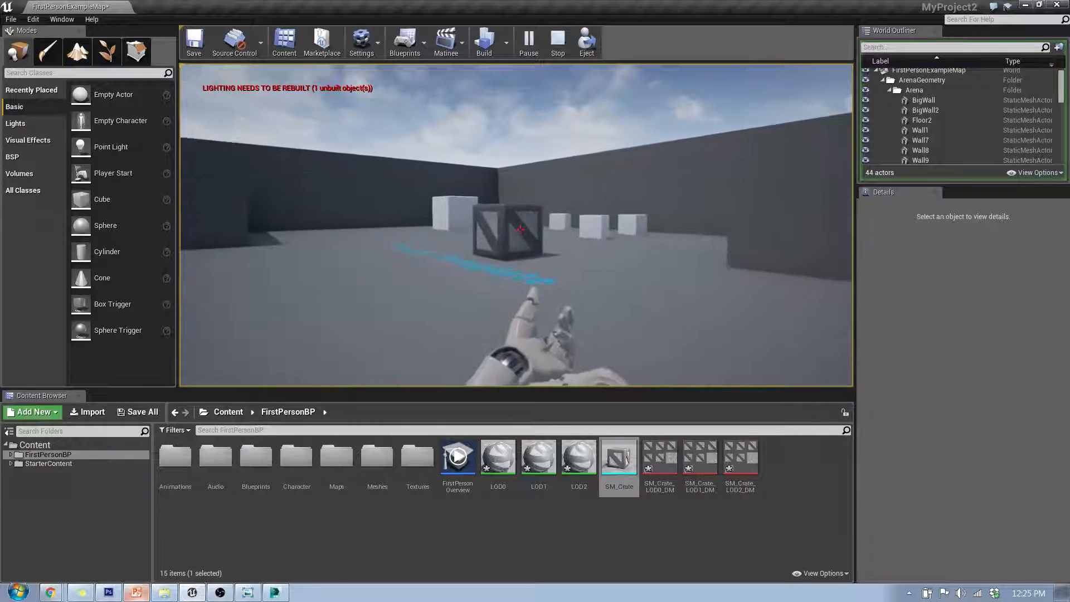
key(s)
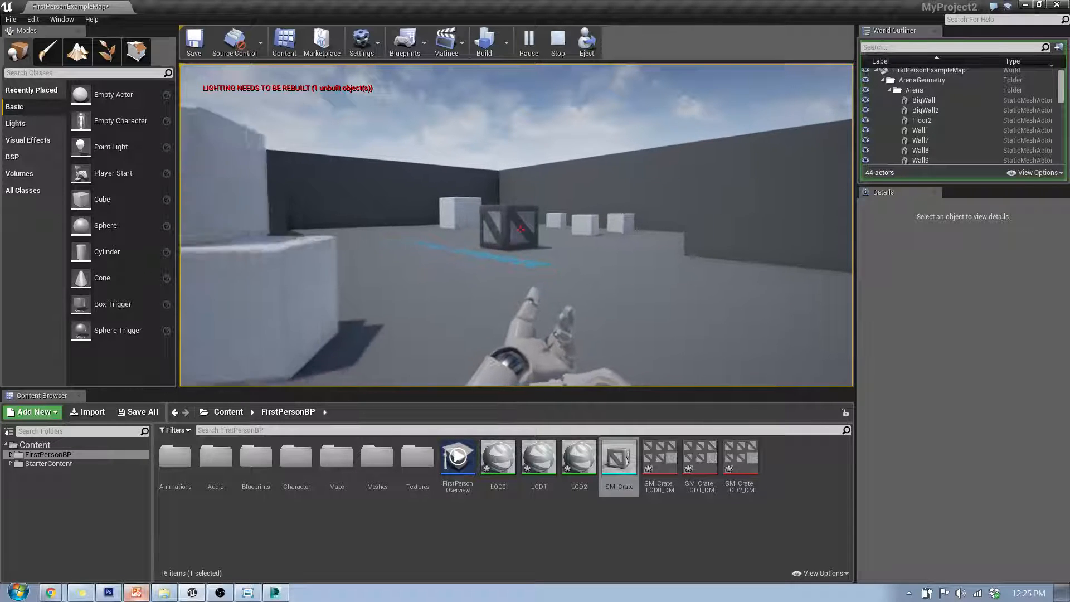
key(s)
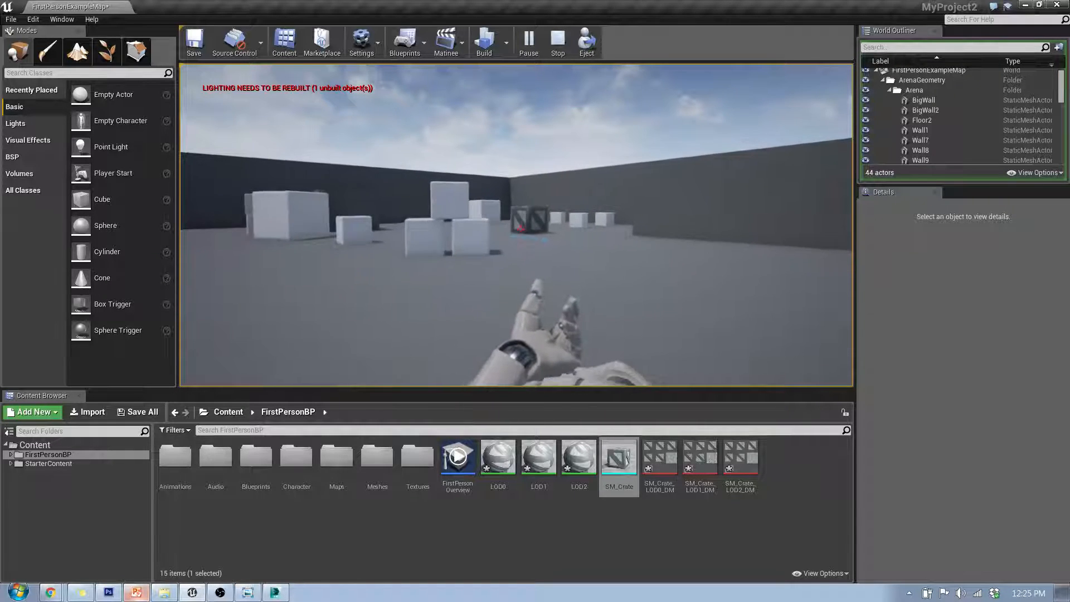
key(a)
key(a)
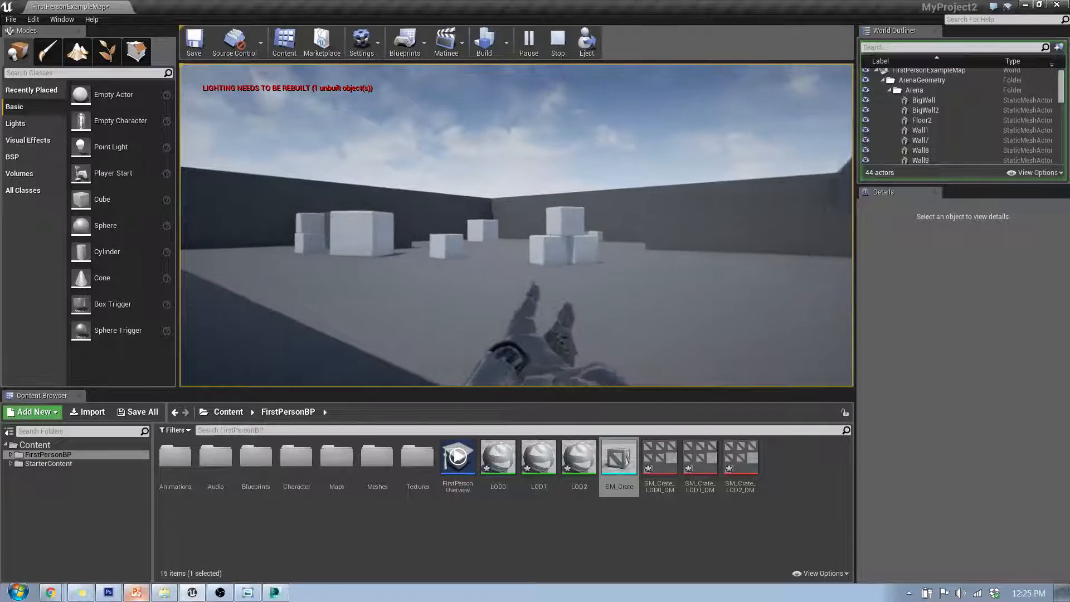
key(w)
key(w)
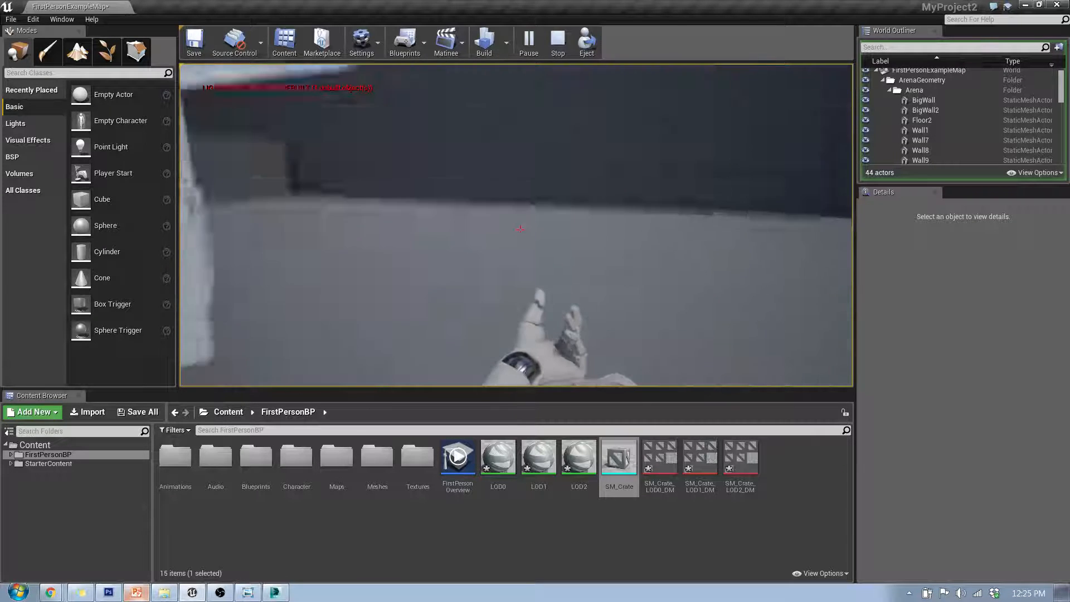
key(Escape)
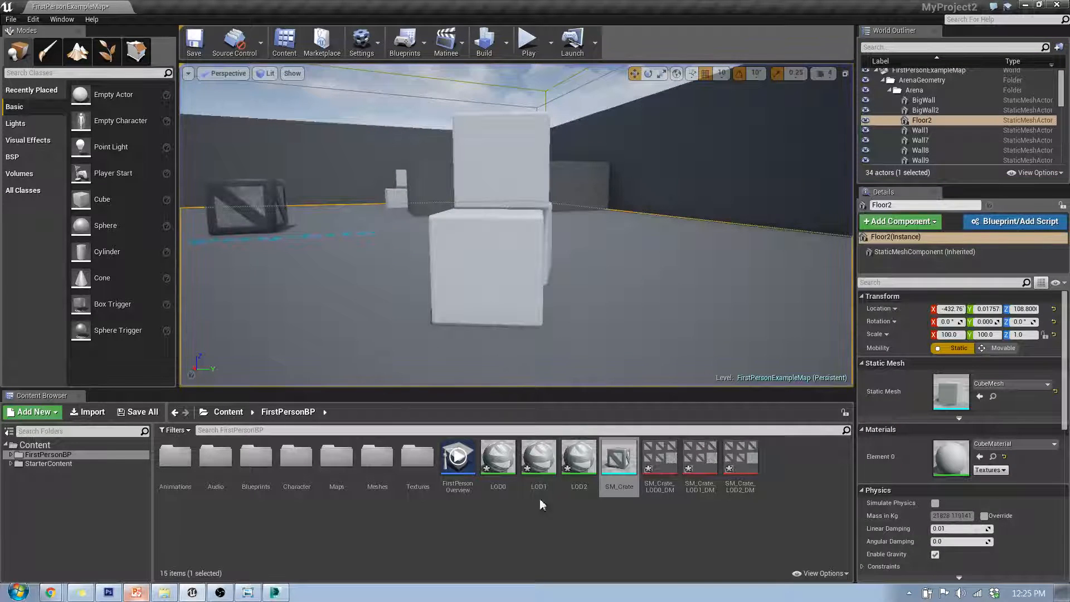
Review the imported LOD meshes, SM_Crate and its LOD textures in the content browser and the placed crates in the level
click(499, 458)
click(538, 458)
click(588, 458)
click(618, 458)
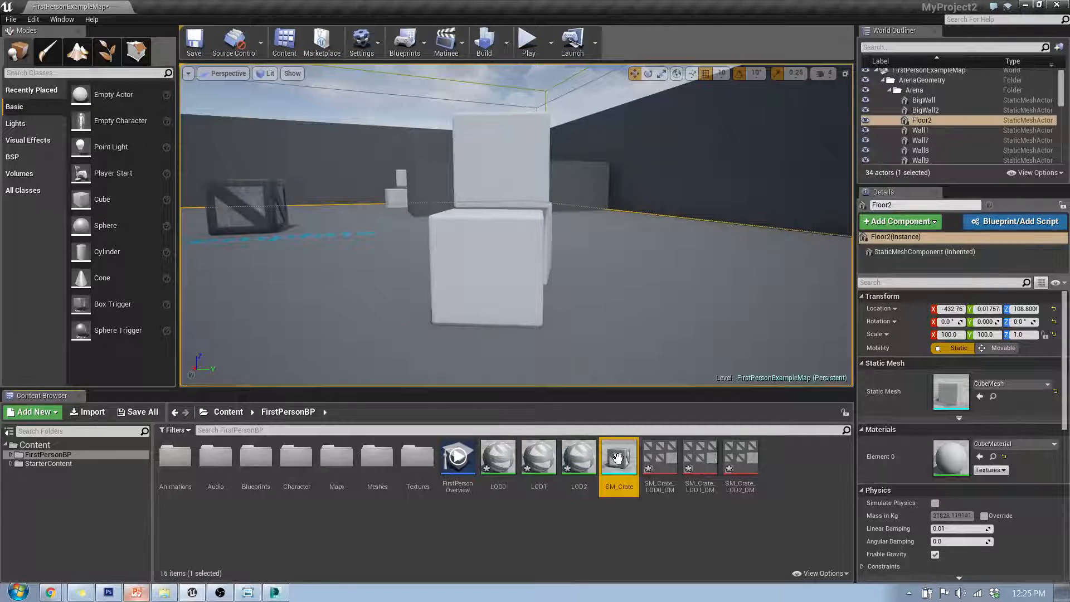
click(660, 458)
click(699, 458)
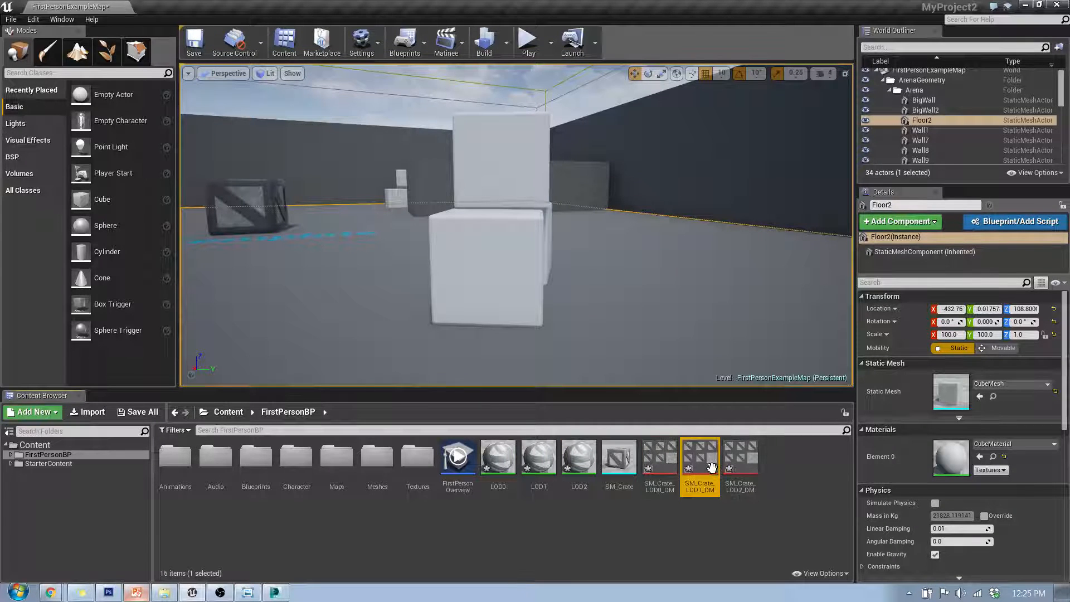
click(740, 458)
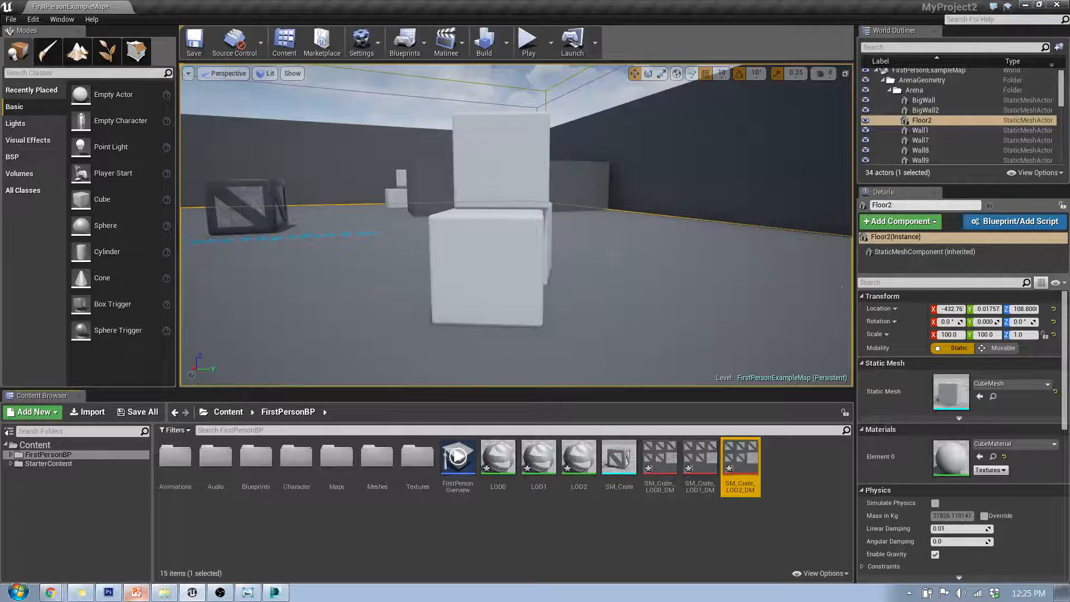
right_drag(584, 280, 198, 301)
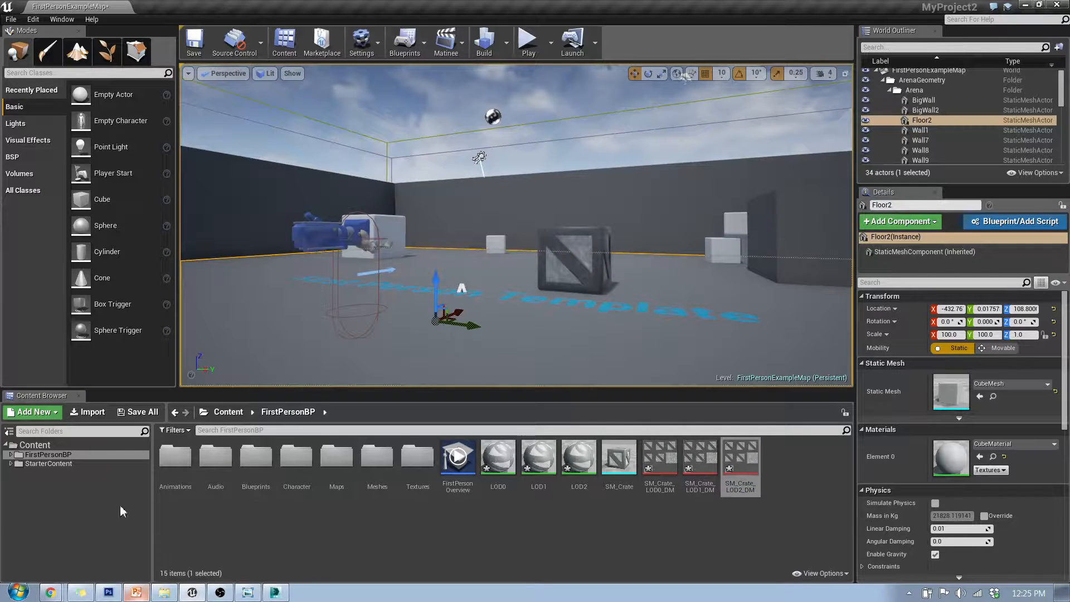